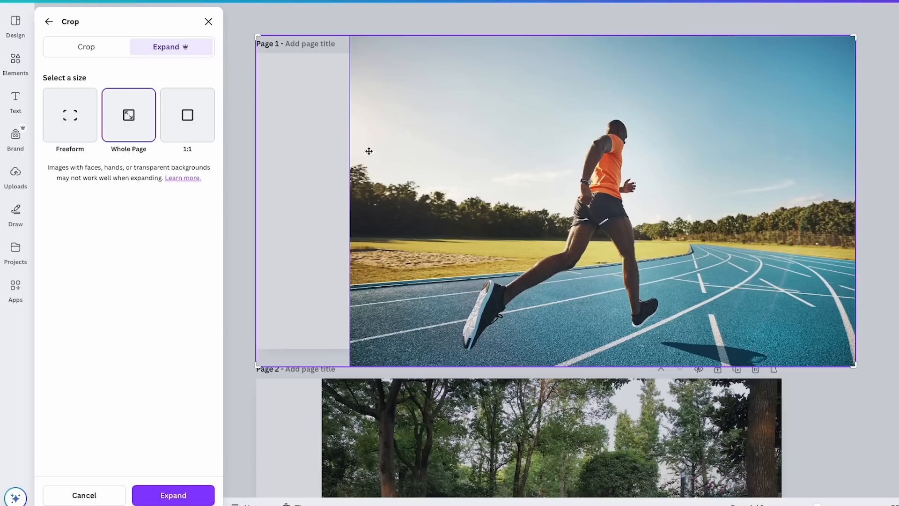
left_click(185, 205)
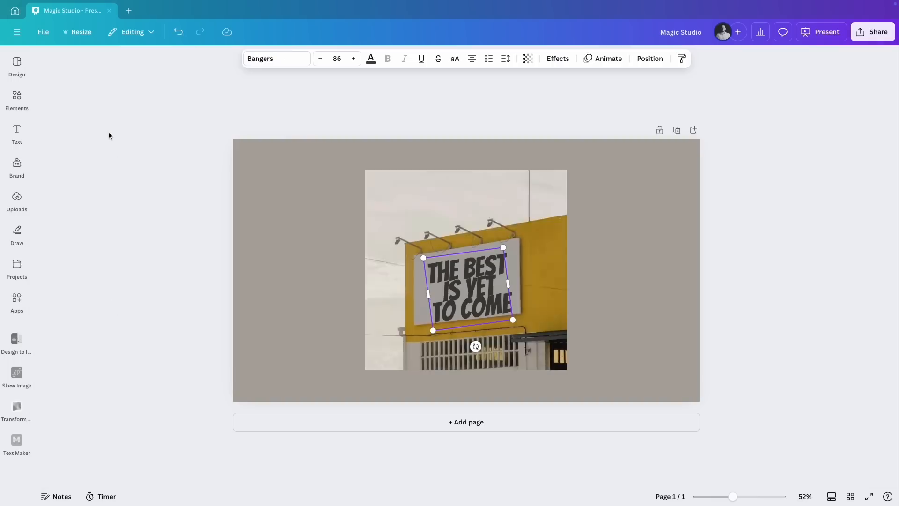
left_click_drag(467, 294, 579, 296)
left_click(435, 297)
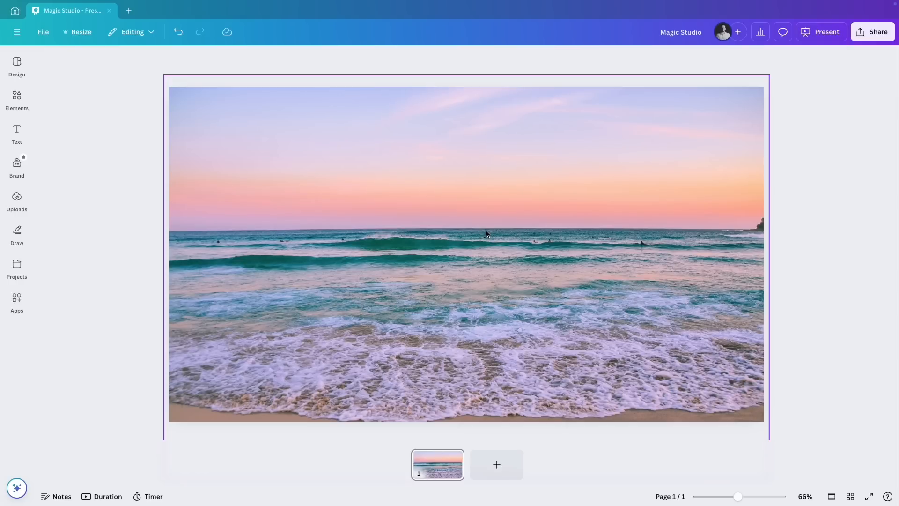
Search the elements for "plane" and add the photo of the airplane against a plain blue sky to the beach page
left_click(17, 99)
left_click(93, 63)
type("plane")
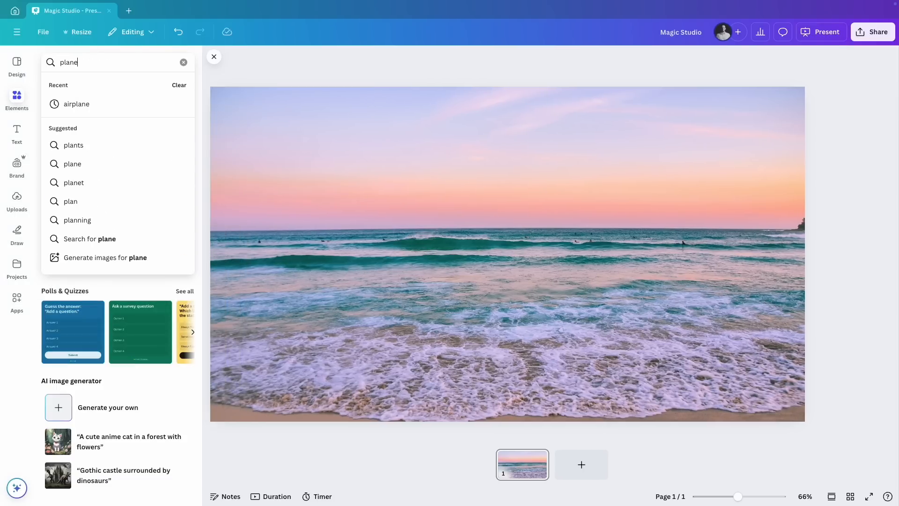
key("Return")
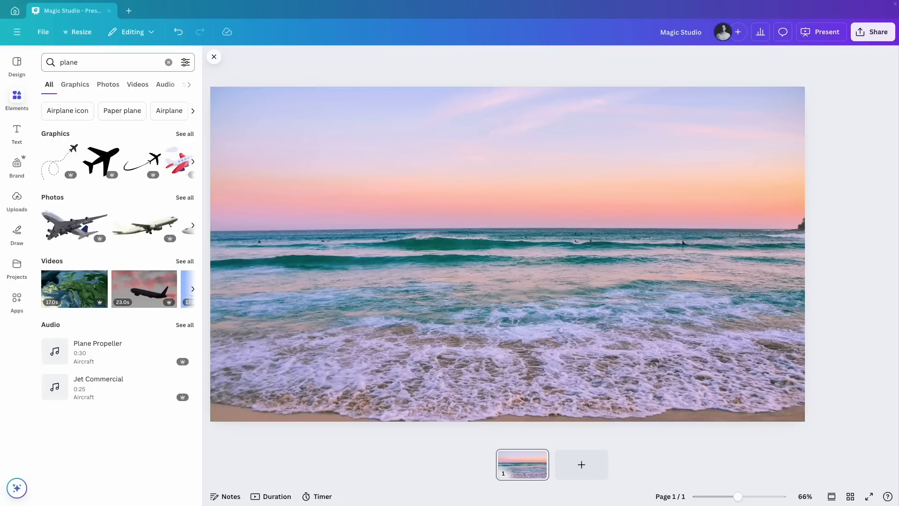
left_click(183, 197)
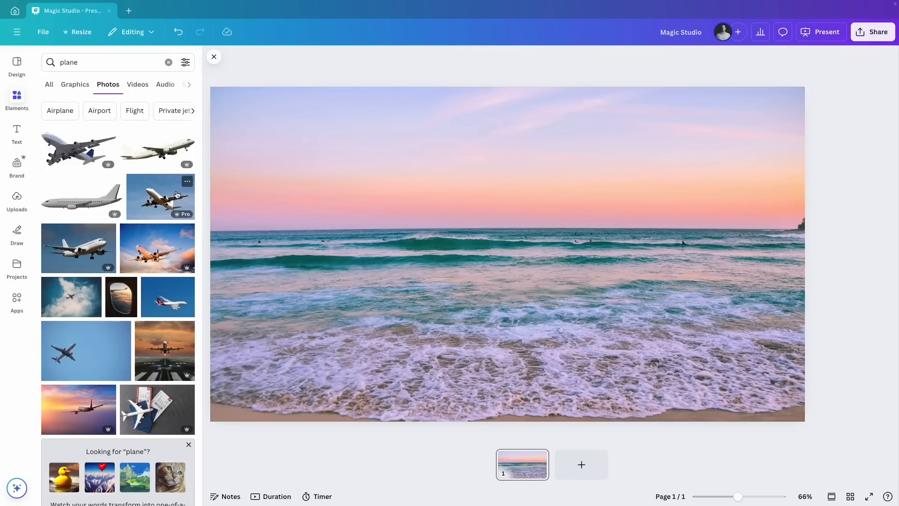
scroll(84, 258, "down", 3)
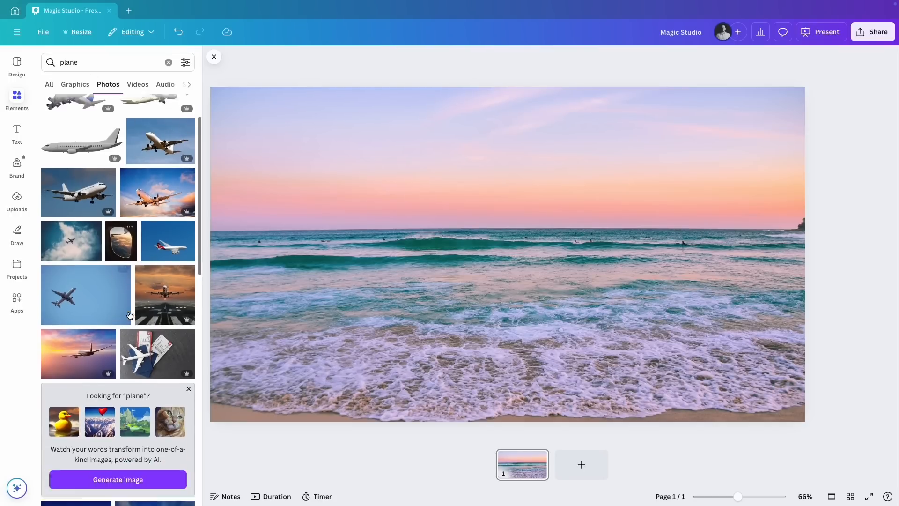
left_click(79, 263)
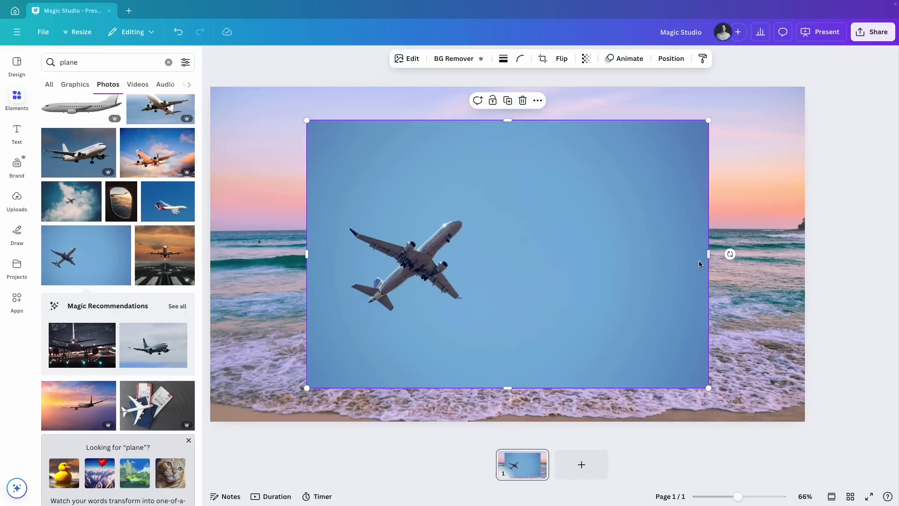
Crop the plane photo closely around the aircraft, scale it down and place it in the sky above the sea
left_click_drag(710, 254, 508, 255)
left_click_drag(408, 388, 408, 328)
left_click_drag(401, 120, 415, 195)
left_click_drag(508, 327, 448, 286)
left_click_drag(372, 248, 426, 155)
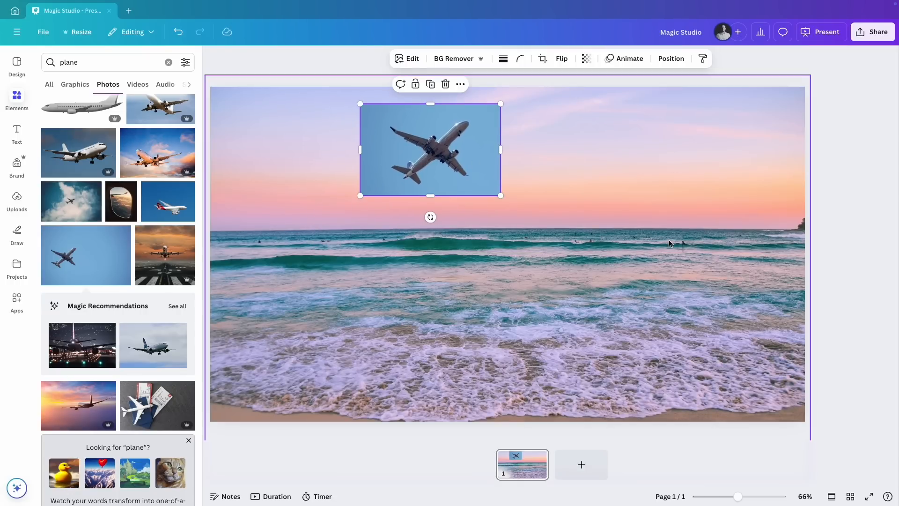
Select the beach photo together with the plane photo and merge them with the Blend app
left_click(634, 244)
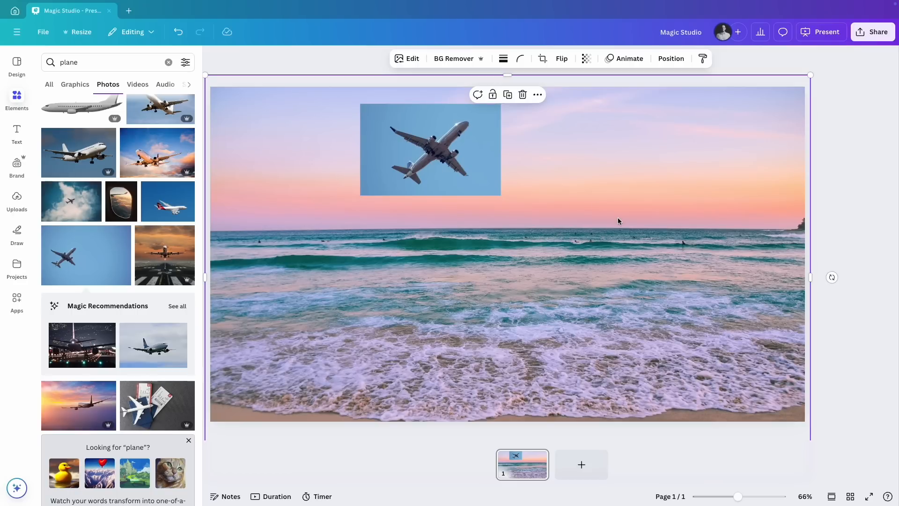
left_click(624, 232)
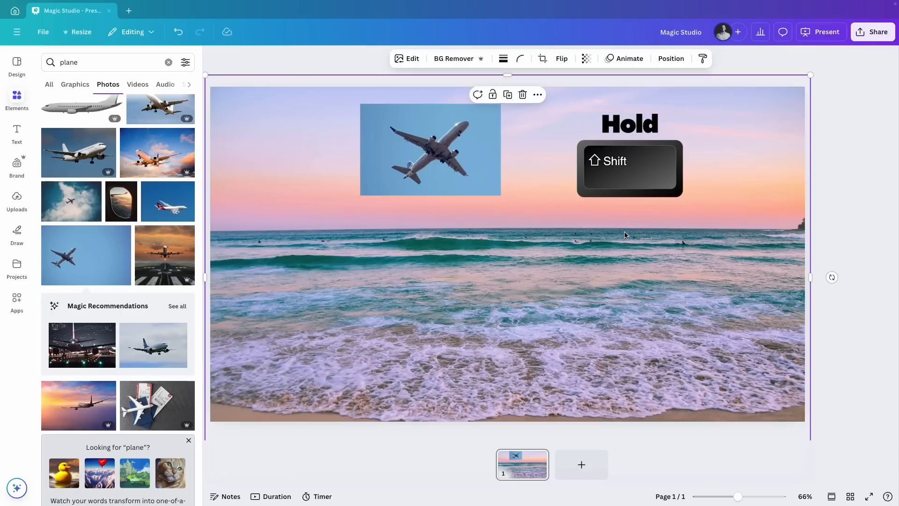
left_click(415, 158, "shift")
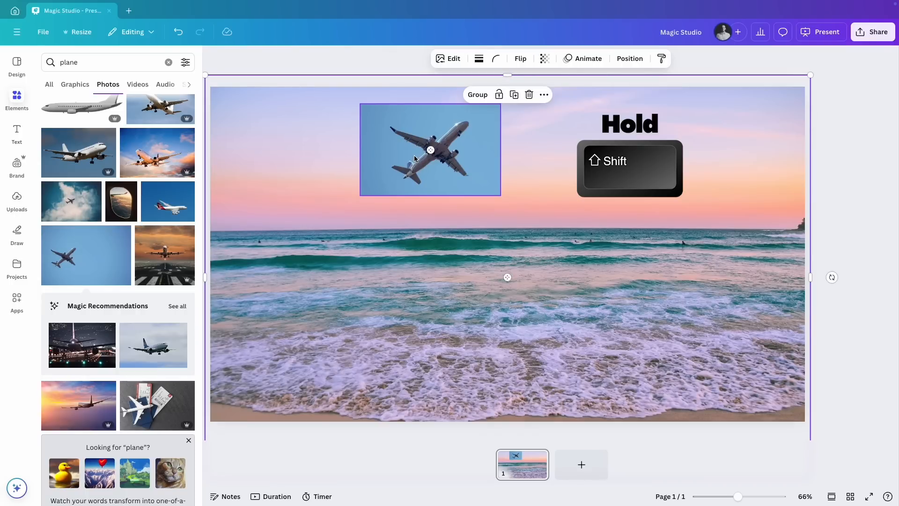
left_click(440, 58)
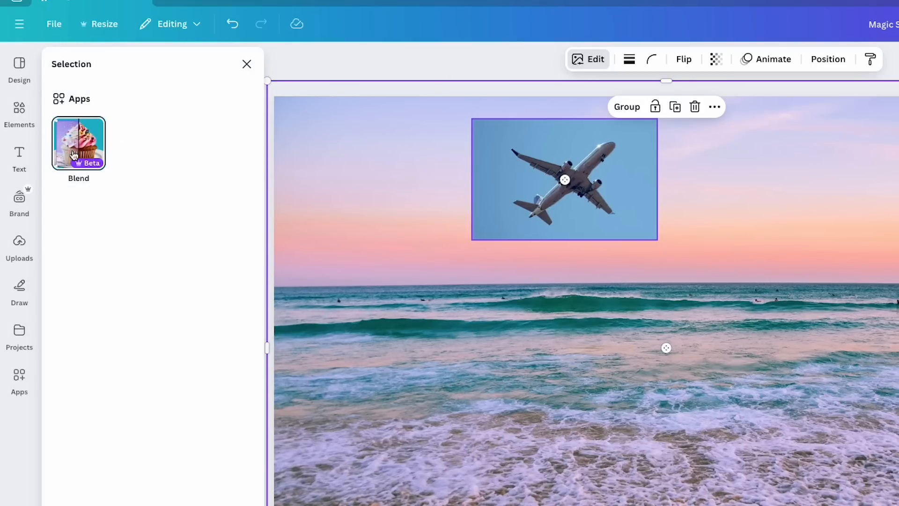
left_click(79, 149)
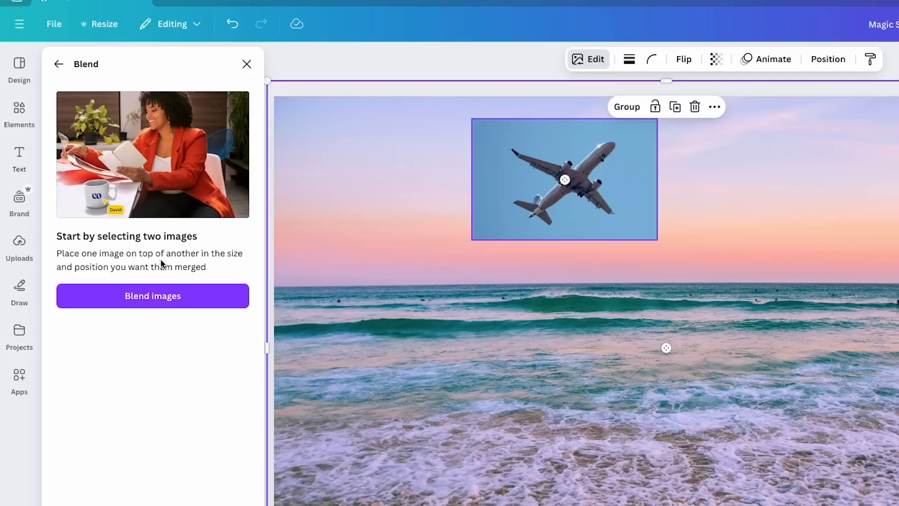
left_click(164, 301)
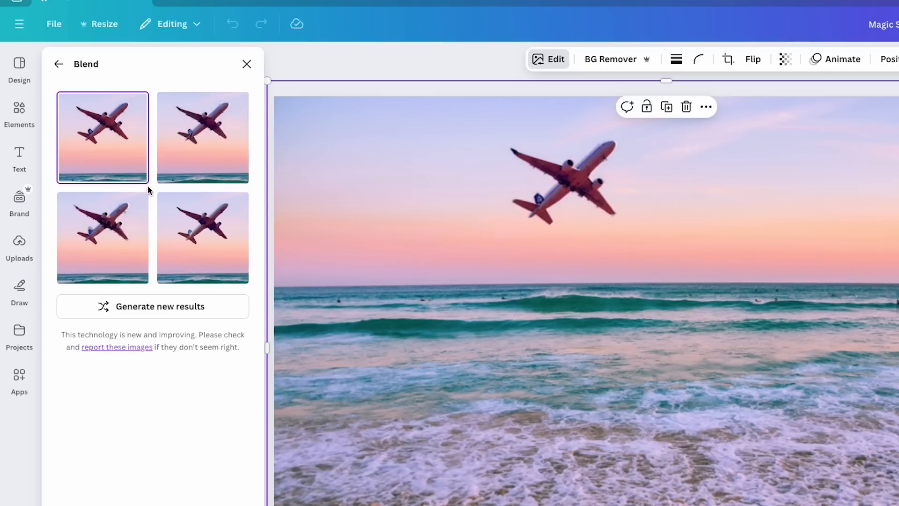
Compare the generated blend variants on the page, returning to the second one
left_click(201, 139)
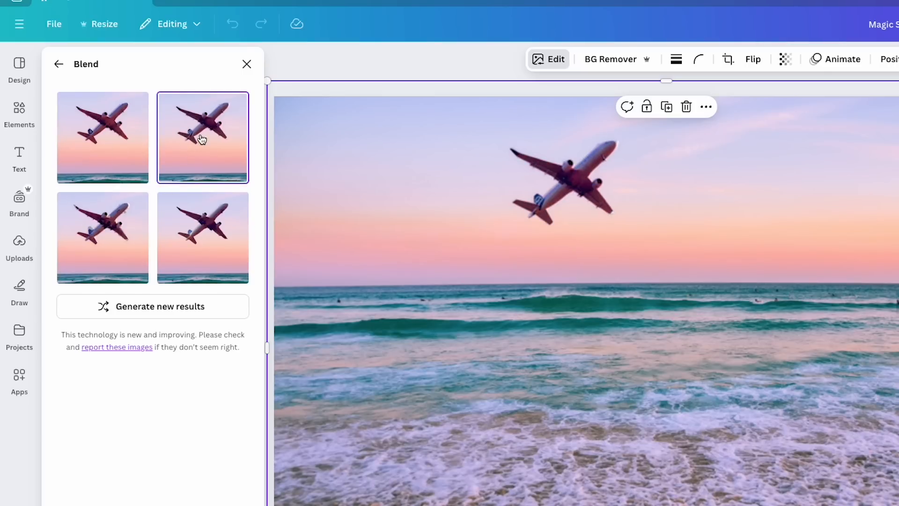
left_click(197, 222)
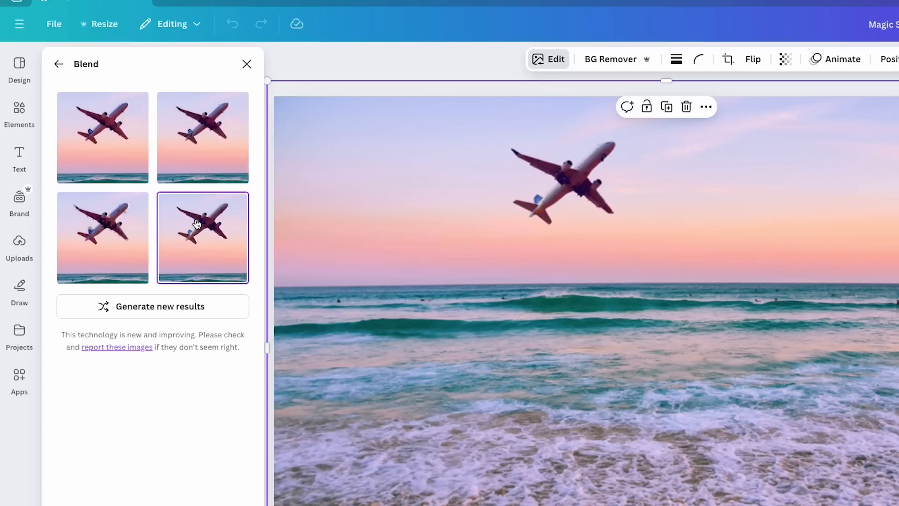
left_click(122, 247)
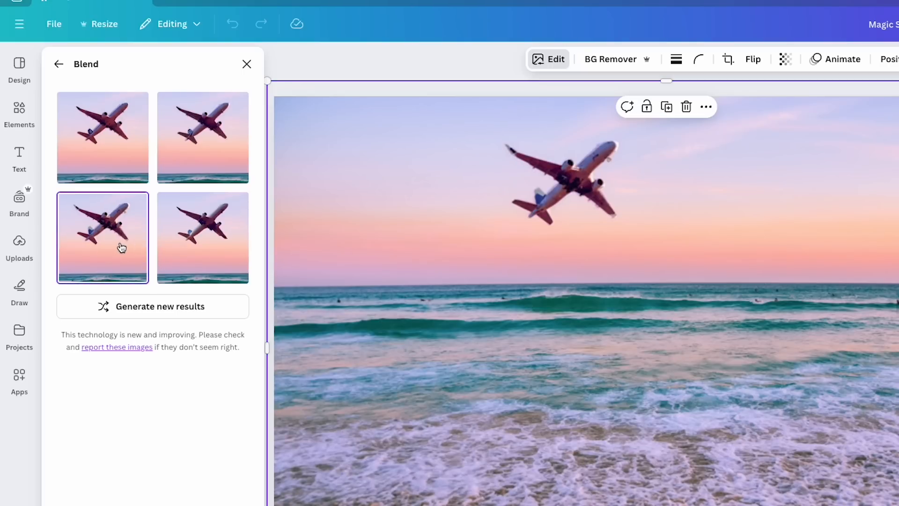
left_click(193, 146)
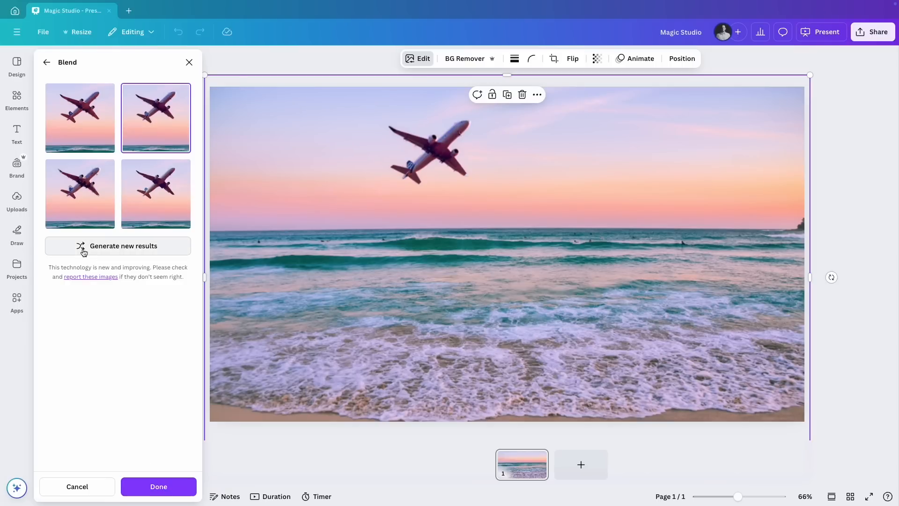
Generate new blend results, apply the fourth variant and deselect the image
left_click(158, 247)
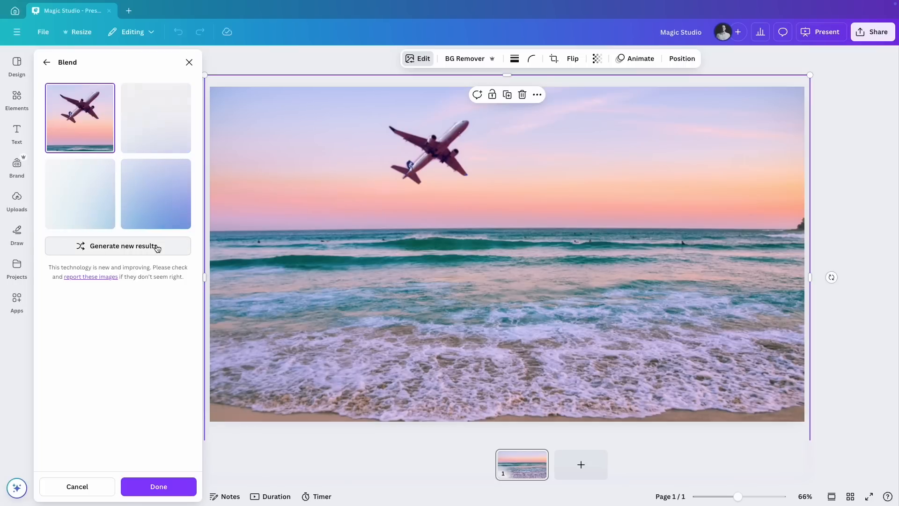
left_click(161, 194)
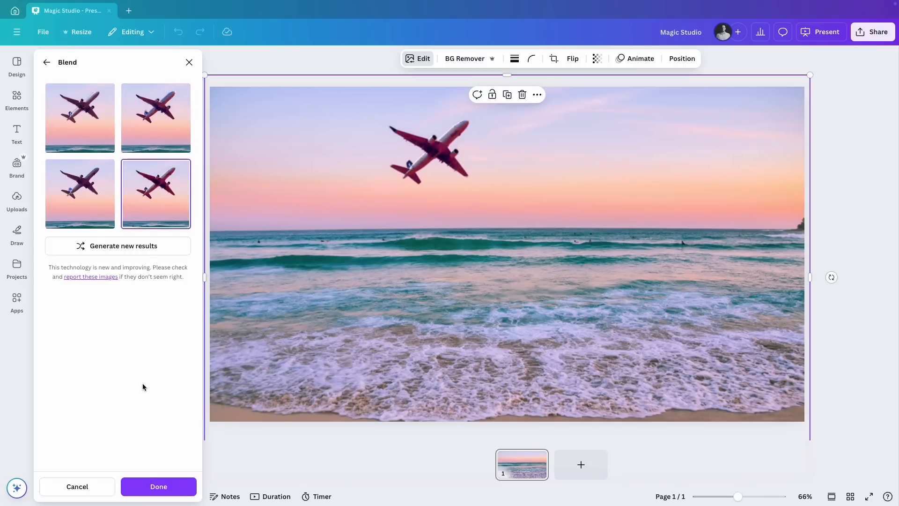
left_click(140, 488)
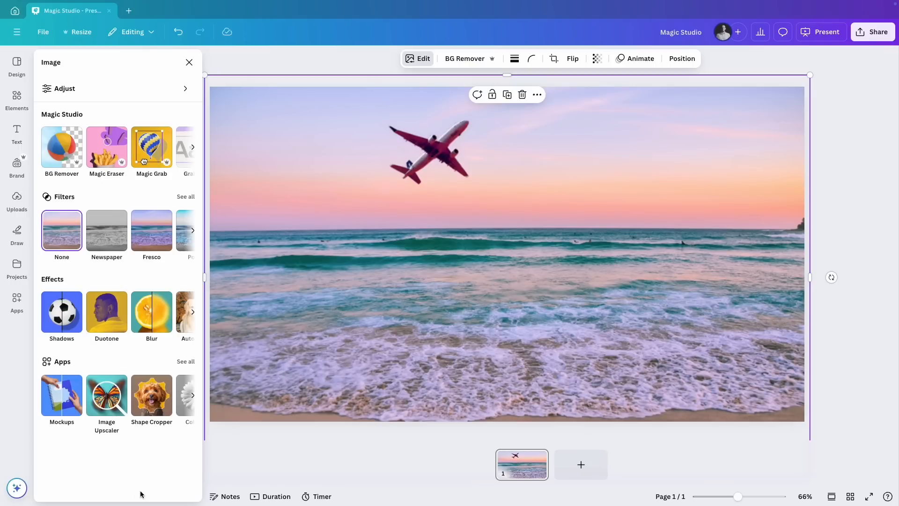
left_click(860, 324)
left_click(859, 324)
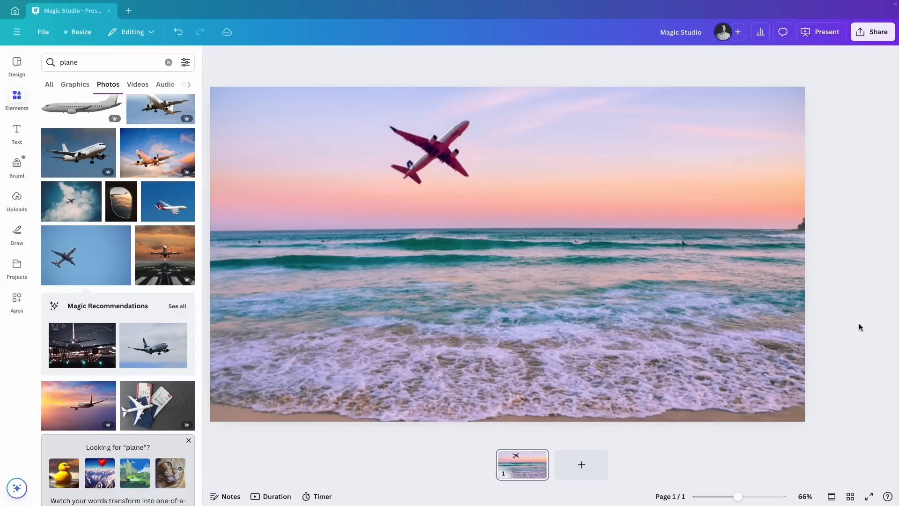
Scale the blended beach image down and reposition it so white page margins show above and beside it
left_click(554, 201)
left_click_drag(811, 75, 627, 197)
left_click_drag(486, 290, 559, 205)
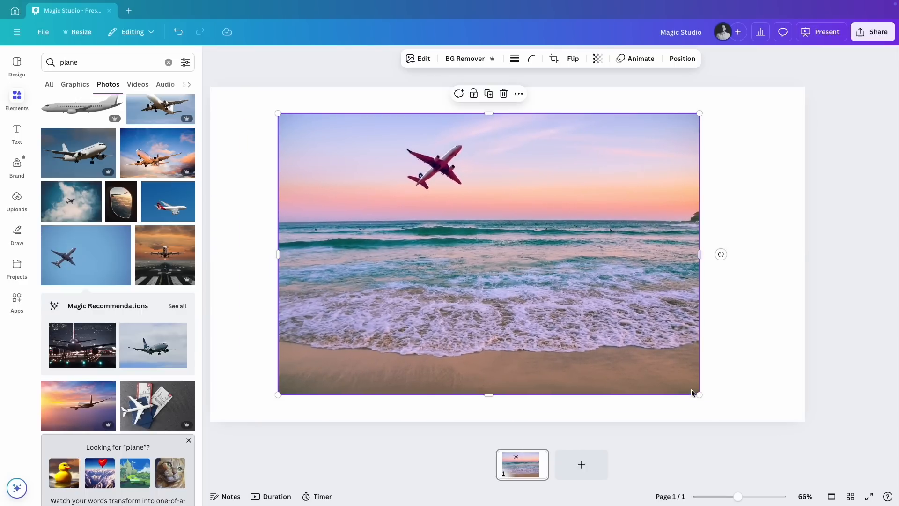
left_click_drag(700, 395, 801, 445)
left_click_drag(660, 332, 627, 325)
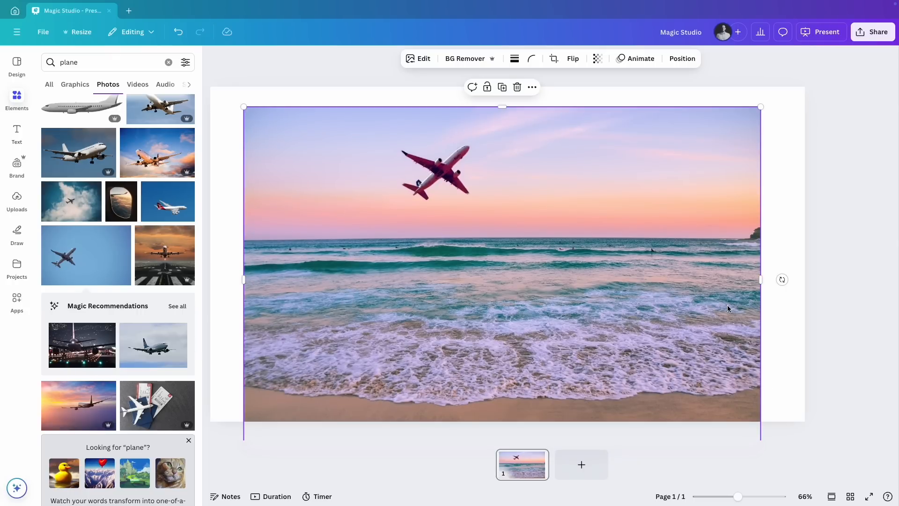
left_click(860, 233)
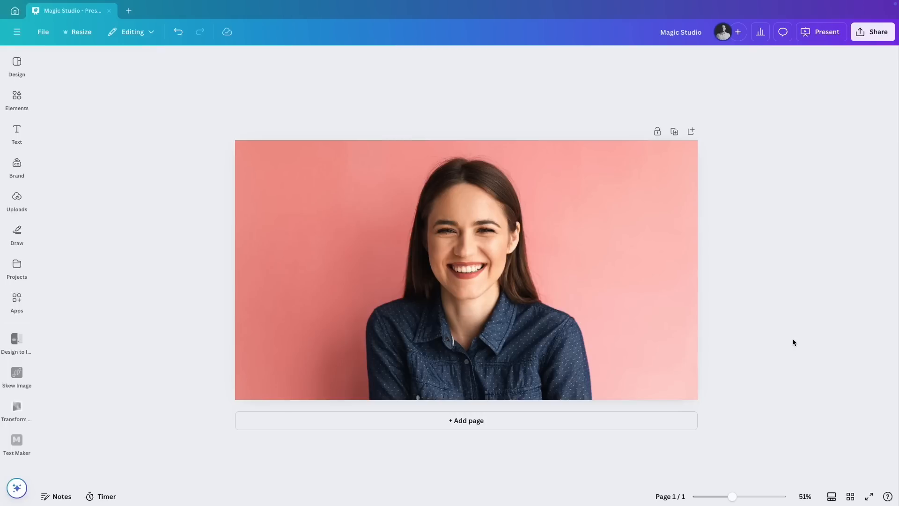
Remove the background from the woman's portrait and crop the cutout around her to about 1,020 × 1,065
left_click(633, 287)
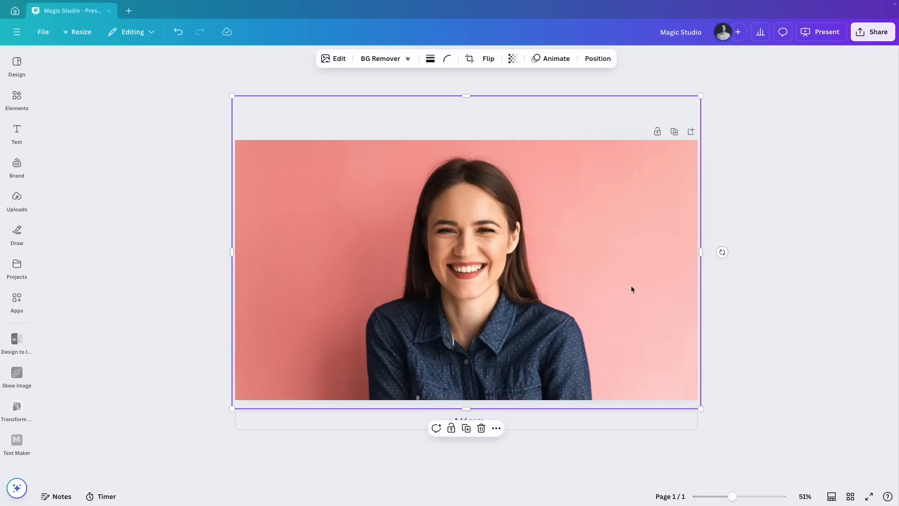
left_click(382, 60)
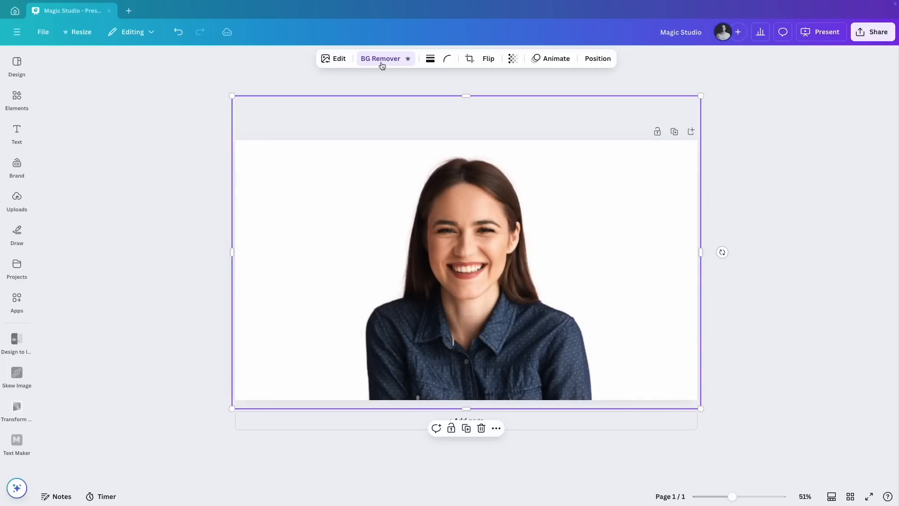
mouse_move(480, 236)
left_mouse_down()
mouse_move(456, 241)
mouse_move(465, 243)
left_mouse_up()
left_click_drag(454, 105, 459, 159)
left_click_drag(686, 287, 590, 300)
left_click_drag(217, 287, 345, 284)
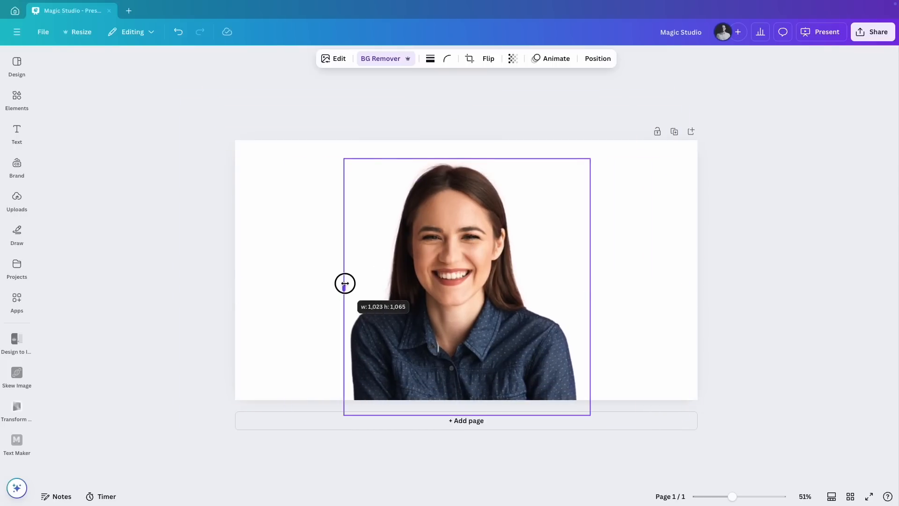
Set the page background to the dark slate blue from the photo colors, after trying other swatches
left_click(628, 257)
left_click(409, 58)
left_click(105, 251)
left_click(78, 251)
left_click(157, 251)
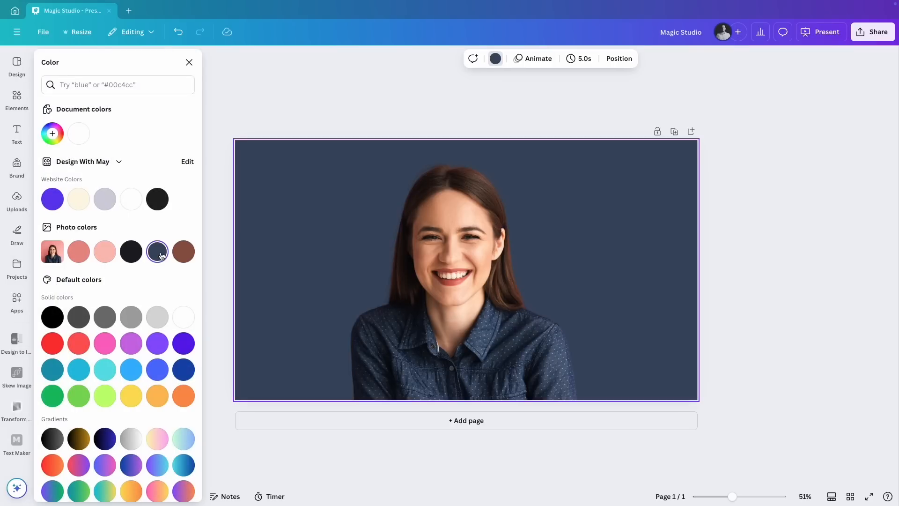
left_click(163, 211)
left_click(157, 252)
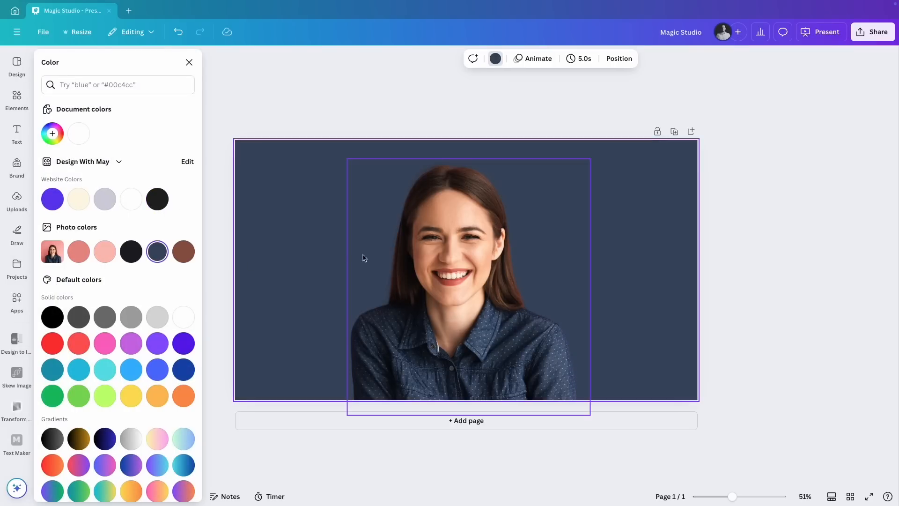
left_click(383, 98)
Refine the portrait's background removal: show the original image, set the eraser brush size to 24 and erase hair along the crown's edge
left_click(456, 255)
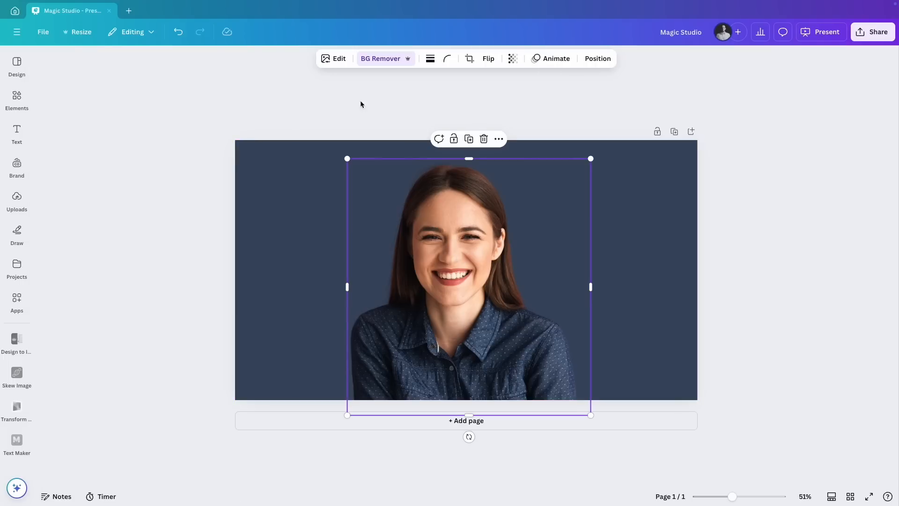
left_click(389, 63)
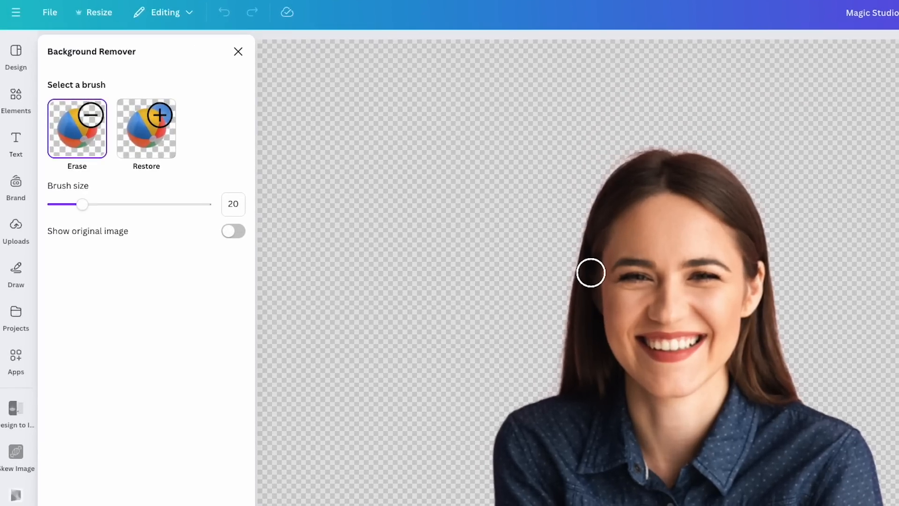
left_click(231, 232)
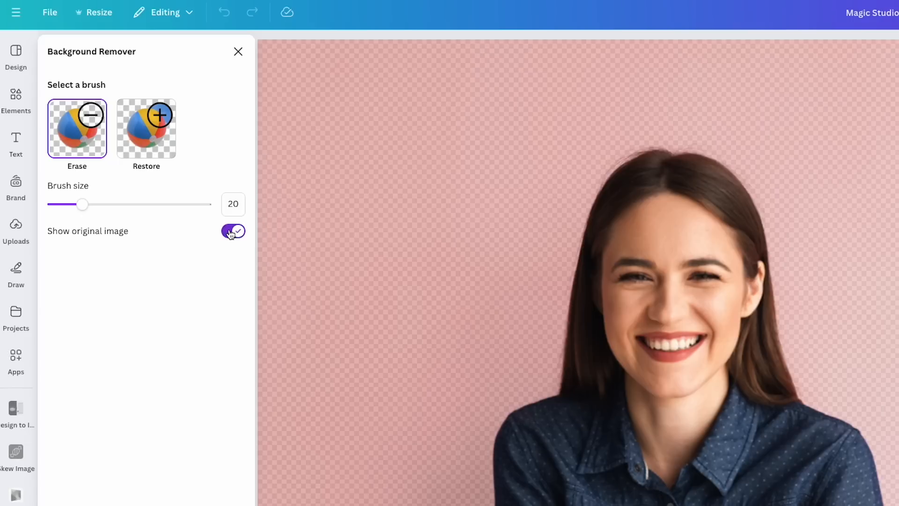
mouse_move(82, 204)
left_mouse_down()
mouse_move(110, 205)
mouse_move(89, 204)
left_mouse_up()
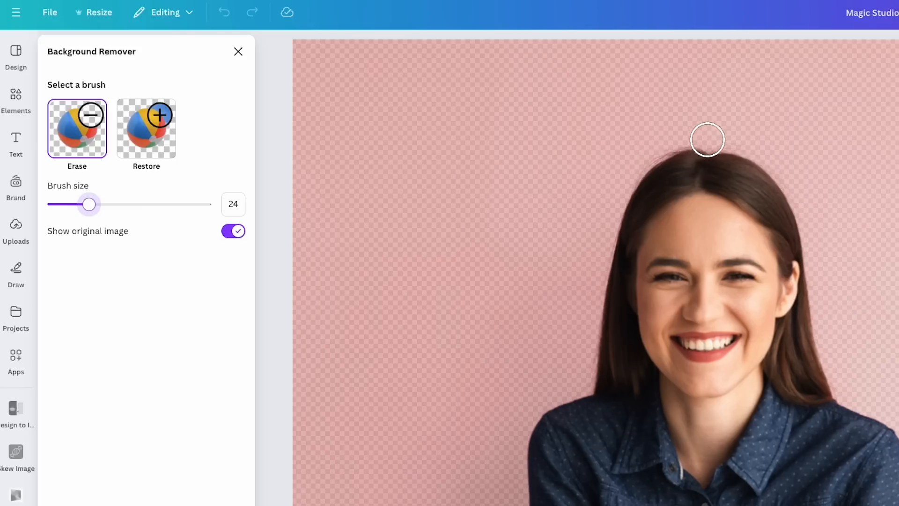
left_click_drag(701, 140, 611, 173)
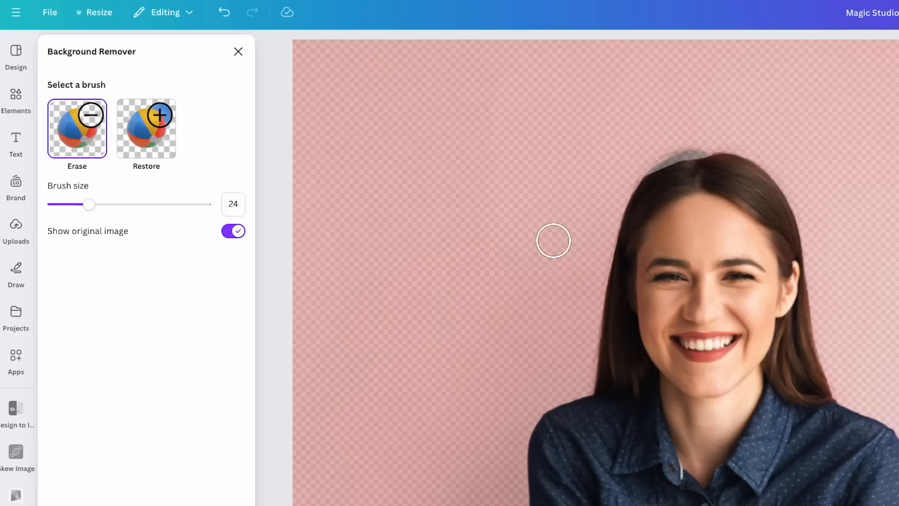
Paint back the erased hair along the woman's crown with the Restore brush at size 24
left_click(146, 128)
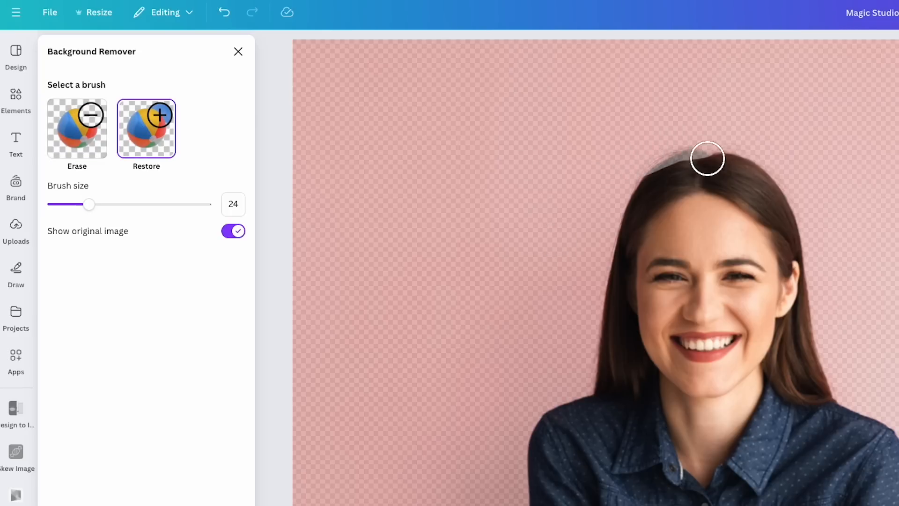
left_click_drag(698, 161, 634, 171)
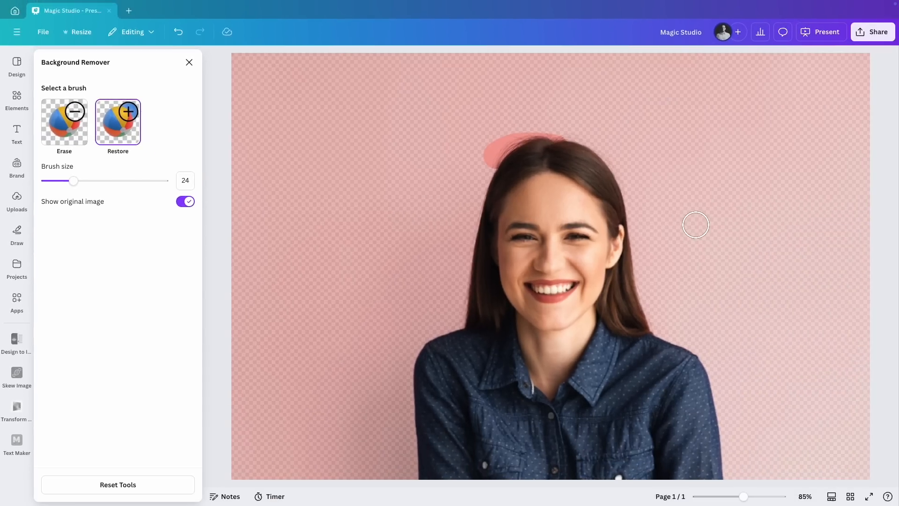
Reset all Background Remover edits on the woman's portrait and reposition the photo slightly on the page
left_click(130, 484)
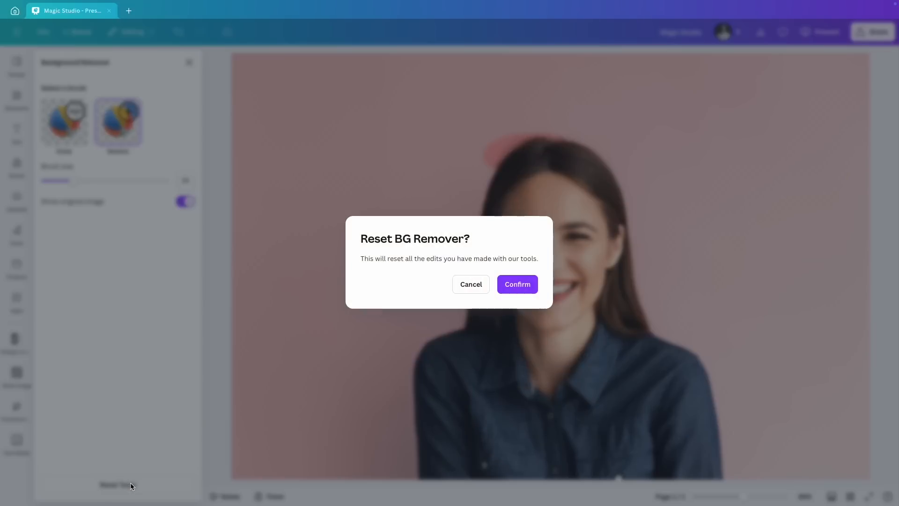
left_click(515, 279)
left_click_drag(478, 294, 489, 285)
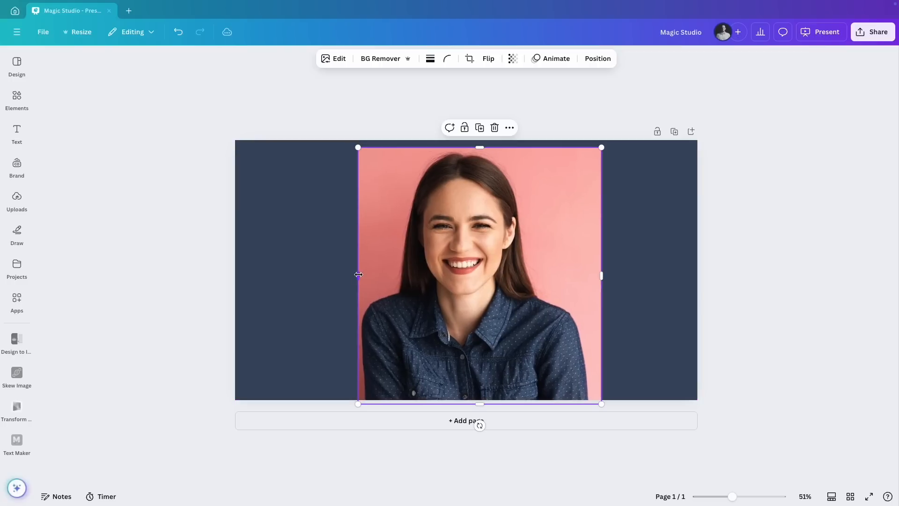
Widen the portrait's crop on both sides to reveal more of the pink backdrop, and open the photo's editing options
left_click_drag(359, 274, 278, 276)
left_click_drag(602, 276, 668, 275)
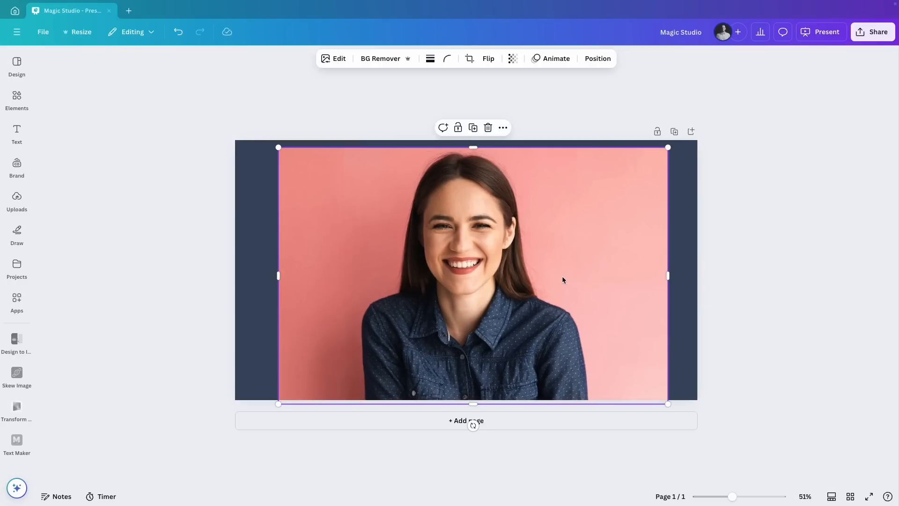
left_click(329, 58)
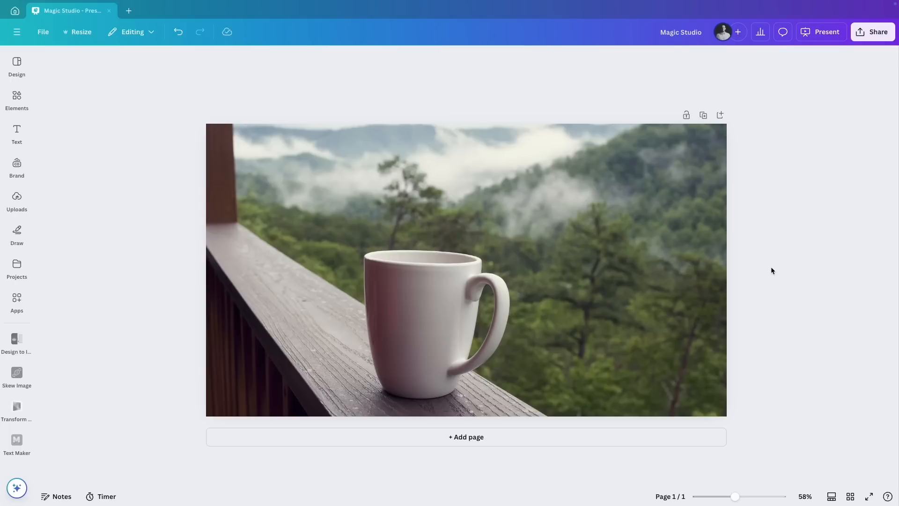
Open Magic Grab for the coffee mug photo
left_click(562, 220)
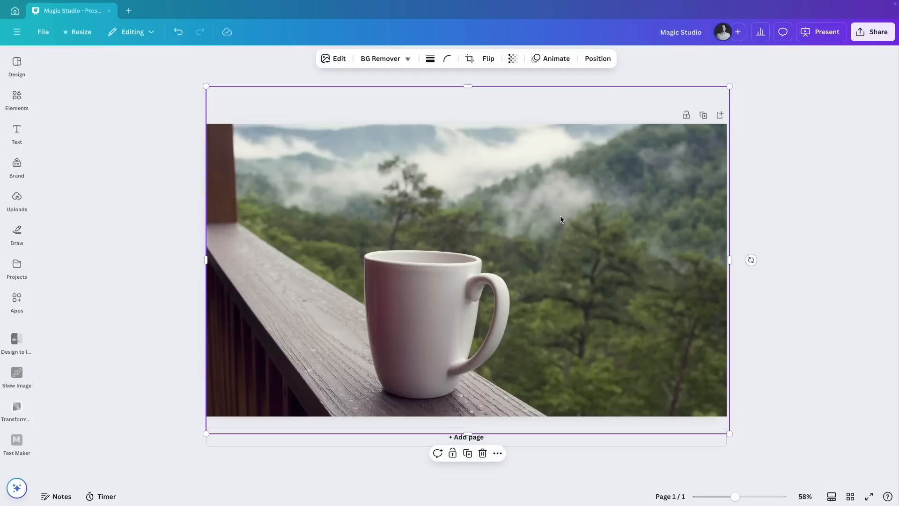
left_click(336, 58)
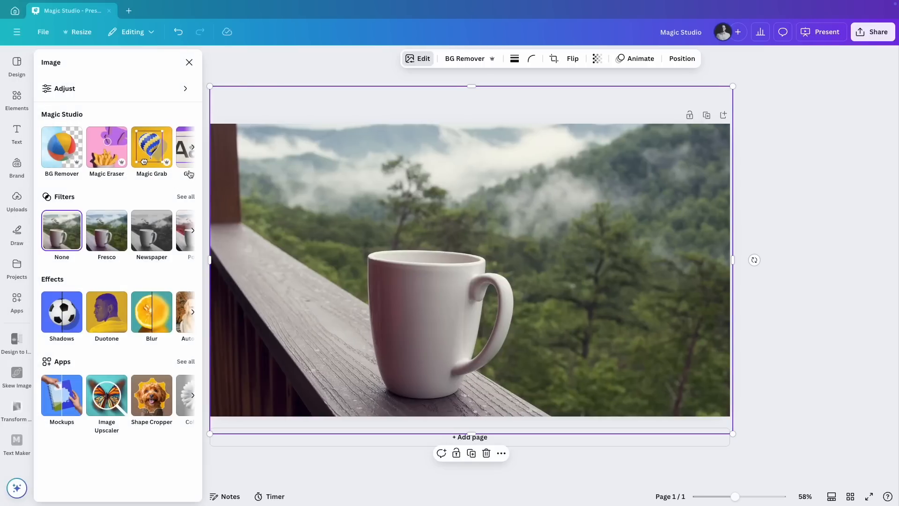
left_click(149, 147)
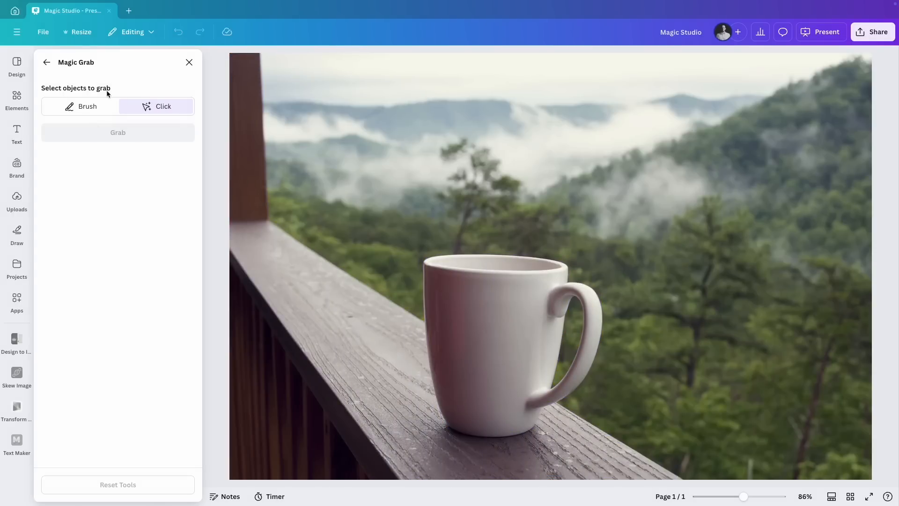
Try brushing over the mug with the Magic Grab brush at size 40, and clear the selection
left_click(83, 108)
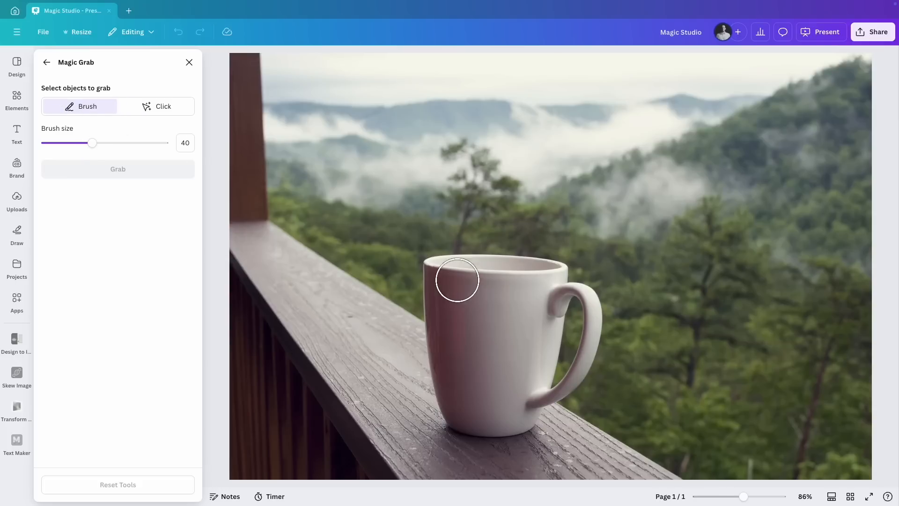
mouse_move(439, 273)
left_mouse_down()
mouse_move(555, 273)
mouse_move(561, 286)
mouse_move(421, 304)
mouse_move(431, 311)
mouse_move(575, 300)
mouse_move(582, 350)
mouse_move(553, 384)
mouse_move(511, 347)
mouse_move(525, 361)
mouse_move(447, 351)
left_mouse_up()
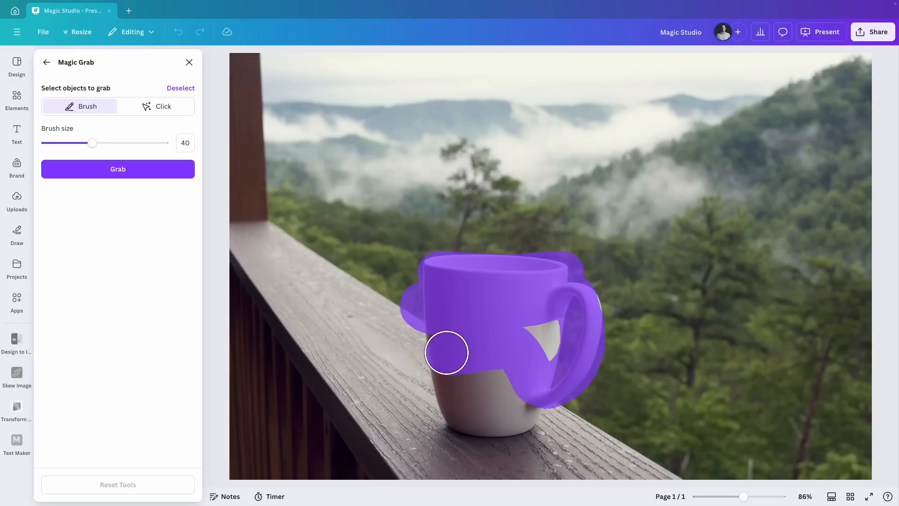
left_click(181, 88)
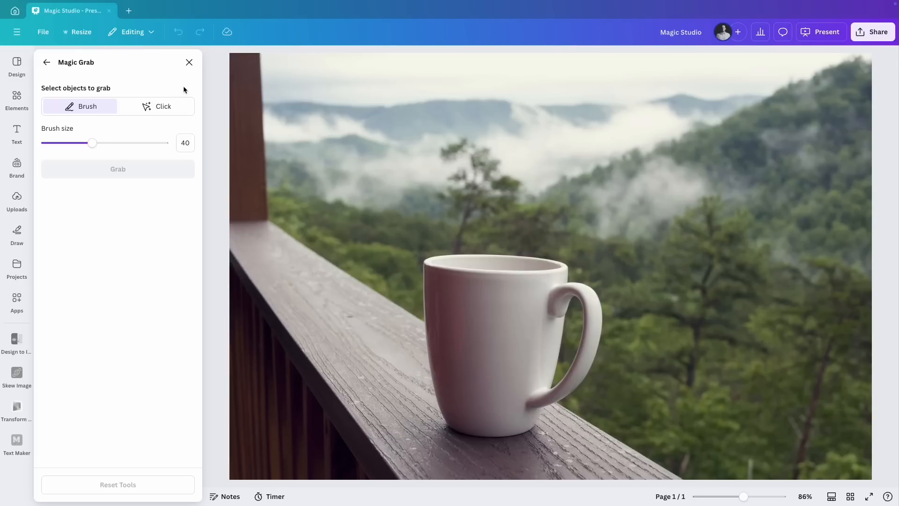
Try selecting the mug and the wooden railing as whole objects in Magic Grab, and clear the selection
left_click(168, 110)
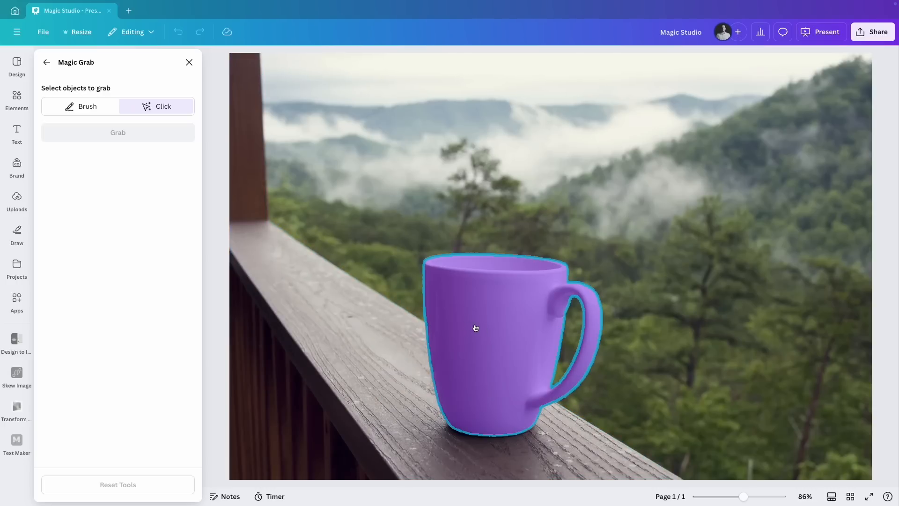
left_click(475, 328)
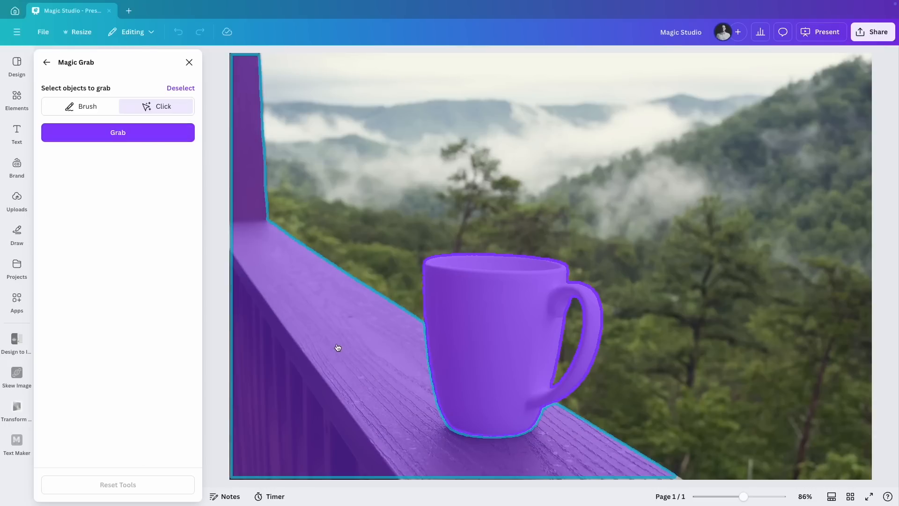
left_click(337, 347)
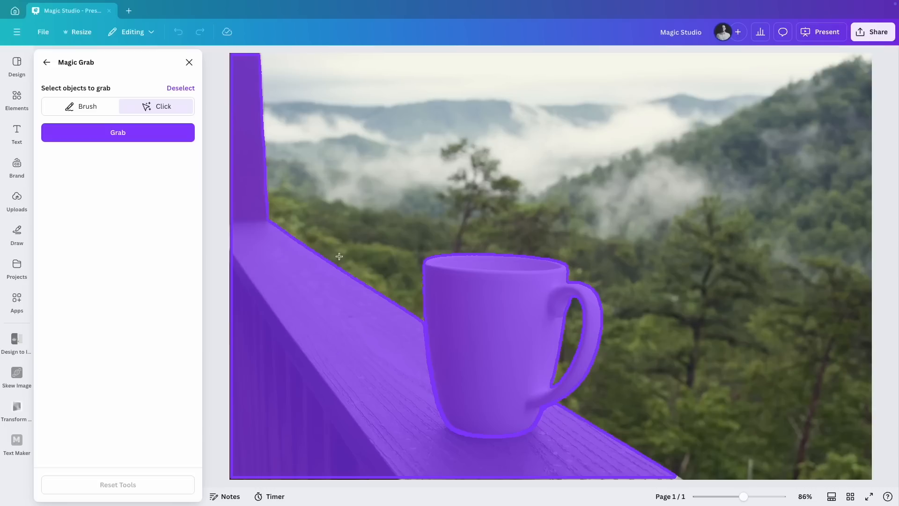
left_click(180, 89)
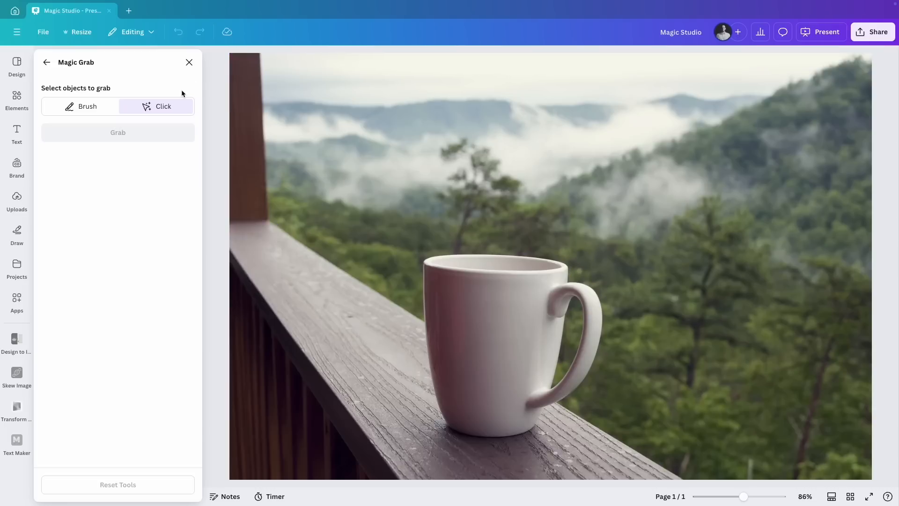
Grab only the mug out of the photo with Magic Grab and move it farther back along the wooden railing
left_click(475, 317)
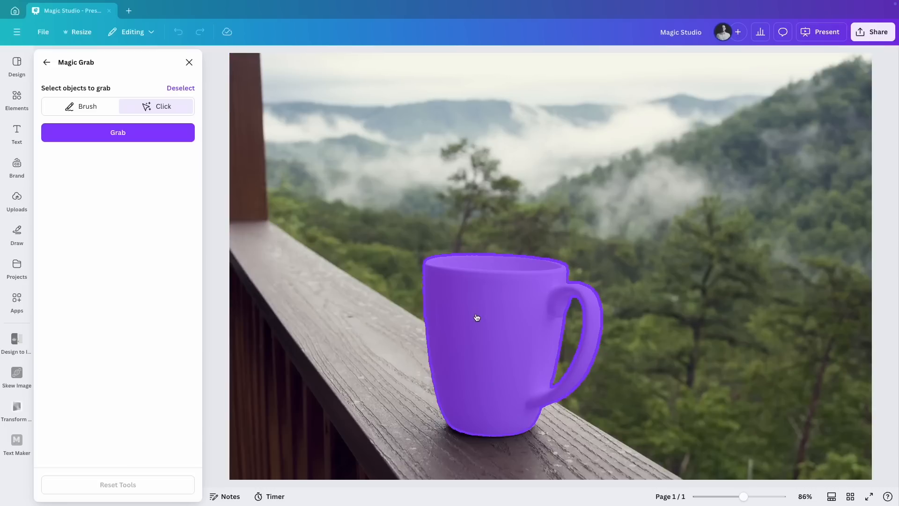
left_click(120, 140)
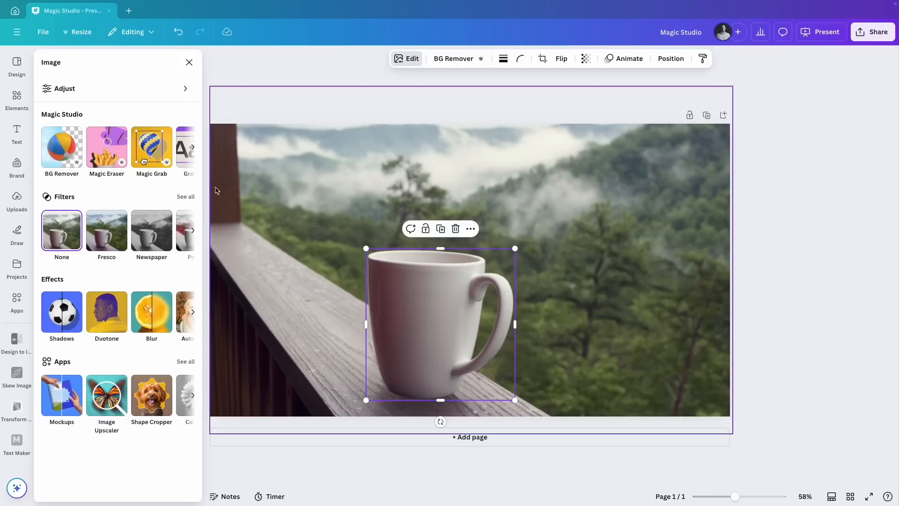
left_click_drag(397, 324, 515, 267)
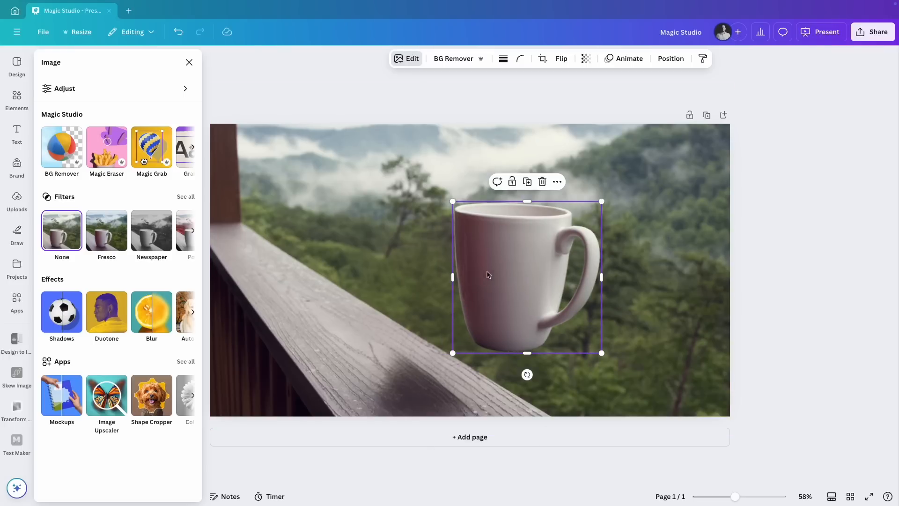
left_click_drag(501, 276, 341, 304)
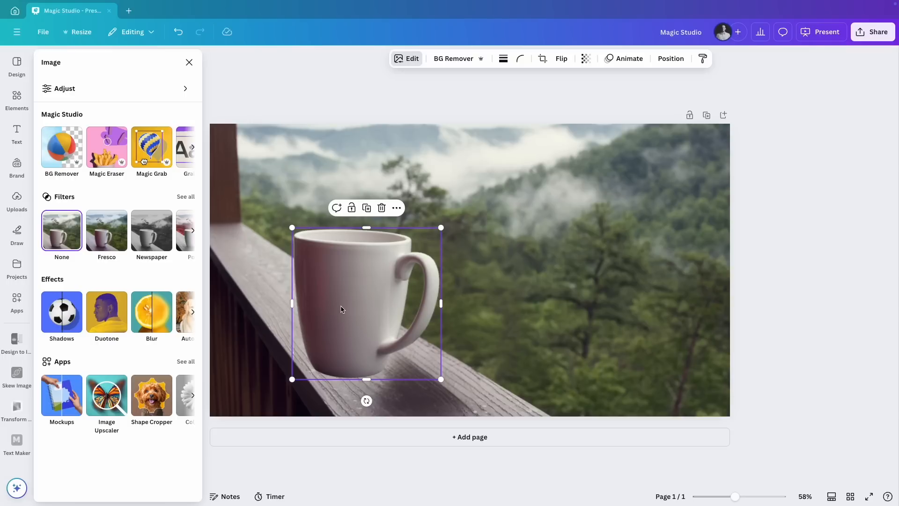
Delete the grabbed mug from the page after enlarging it and moving it over the trees
left_click_drag(441, 227, 491, 191)
left_click_drag(395, 275, 559, 276)
key("Delete")
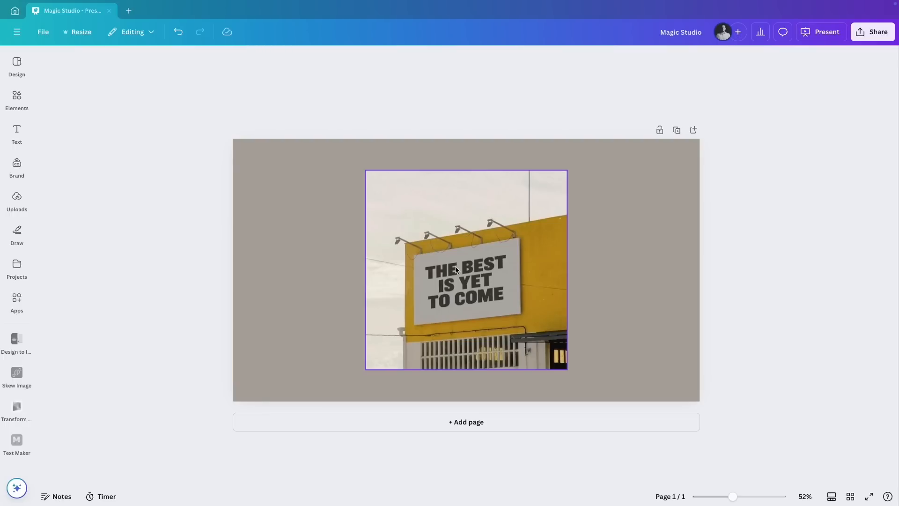
Extract all the text from the yellow building's billboard photo with Grab Text
left_click(478, 318)
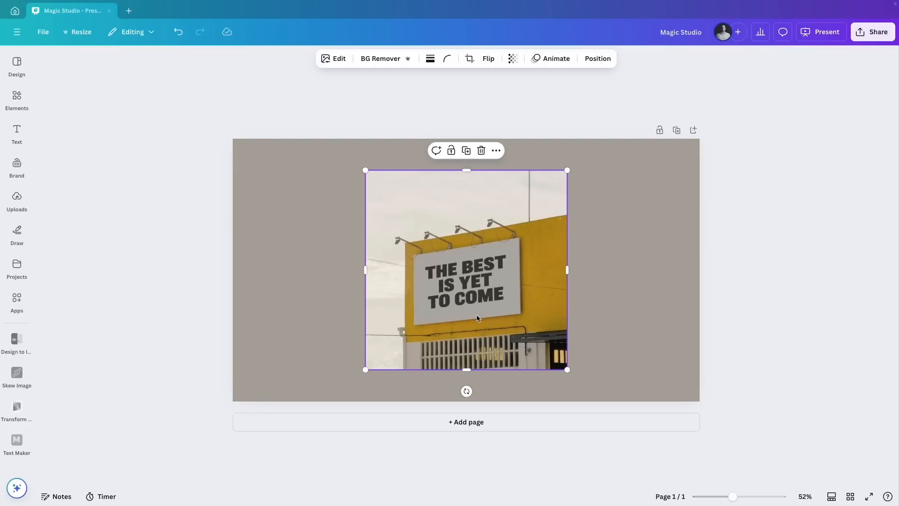
left_click(337, 60)
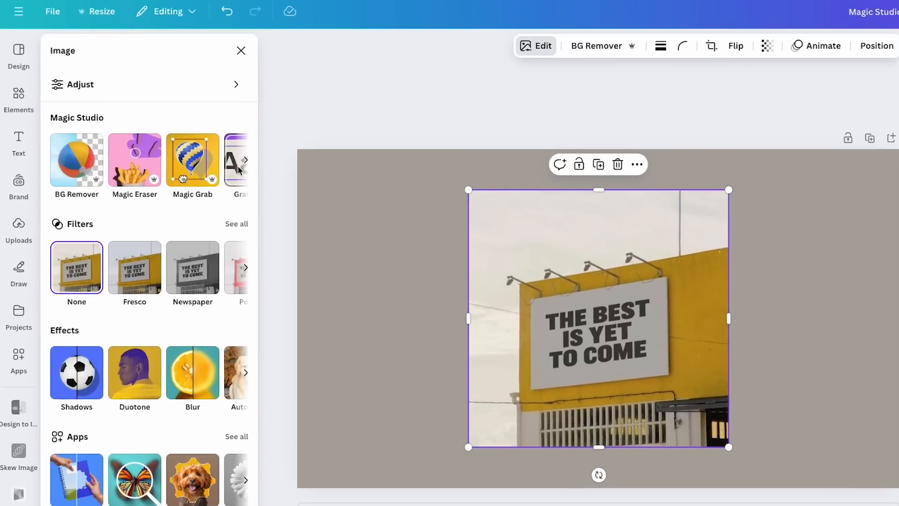
left_click(248, 159)
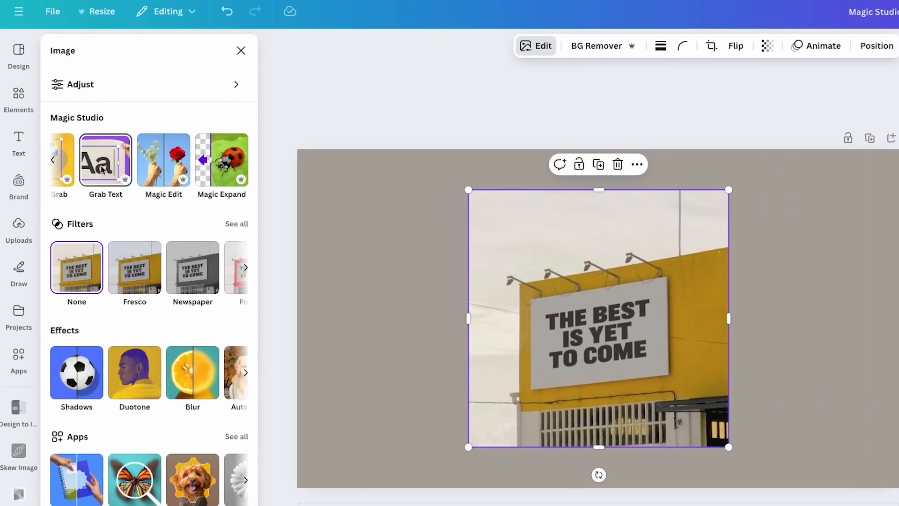
left_click(102, 169)
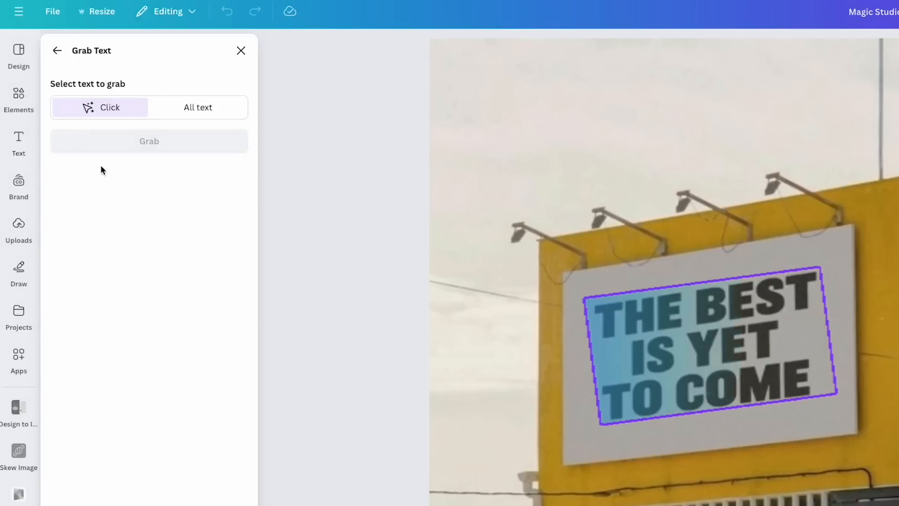
left_click(666, 356)
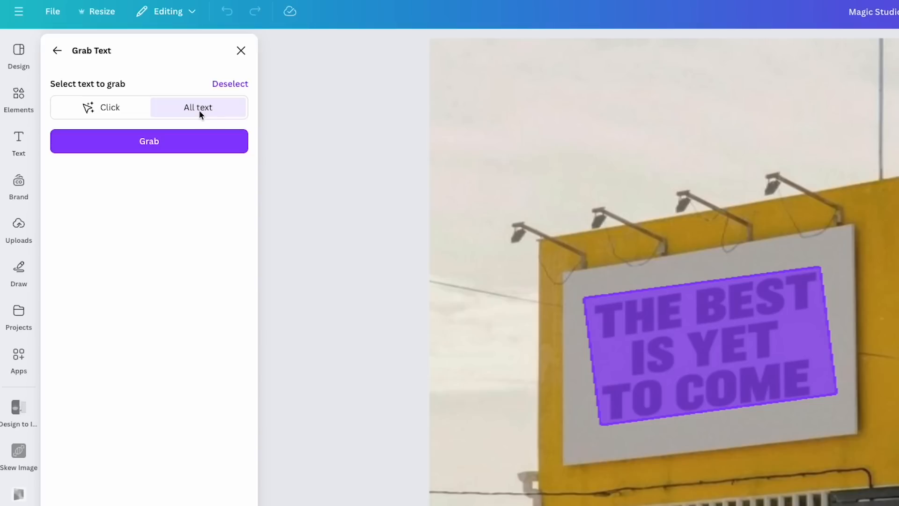
left_click(138, 141)
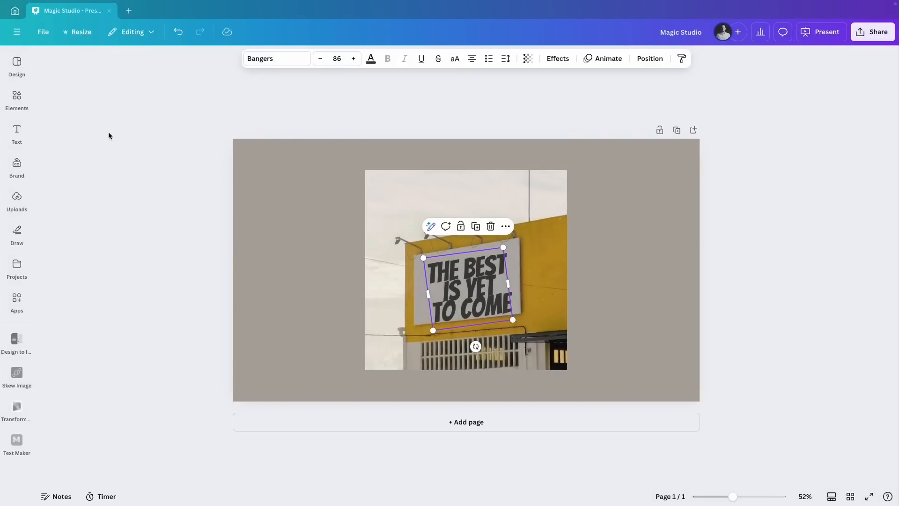
Move the grabbed text off the billboard and back onto it, and scale it down to font size 73.1
left_click_drag(469, 301, 580, 296)
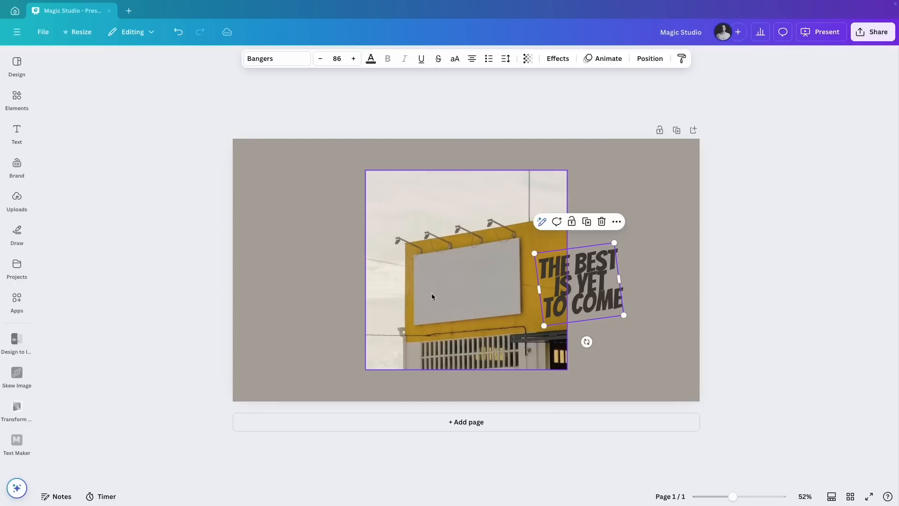
left_click_drag(585, 287, 470, 287)
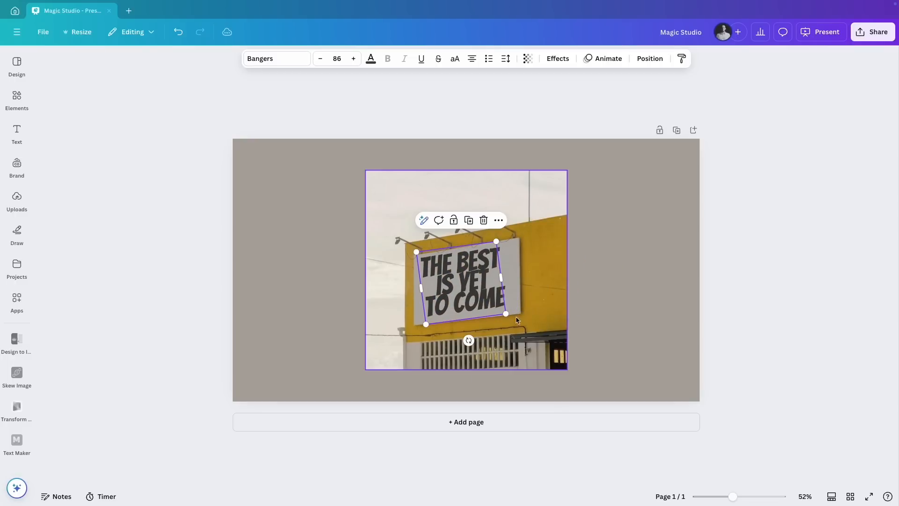
left_click_drag(507, 316, 460, 286)
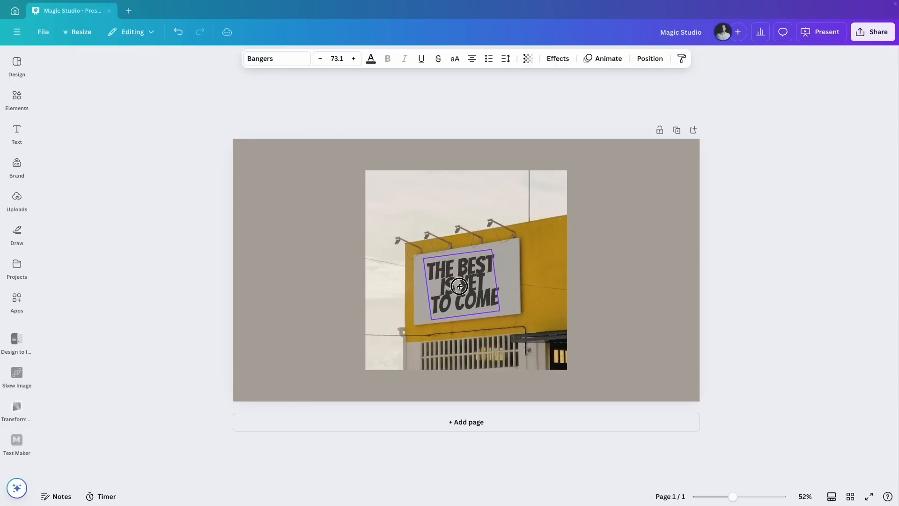
left_click(517, 287)
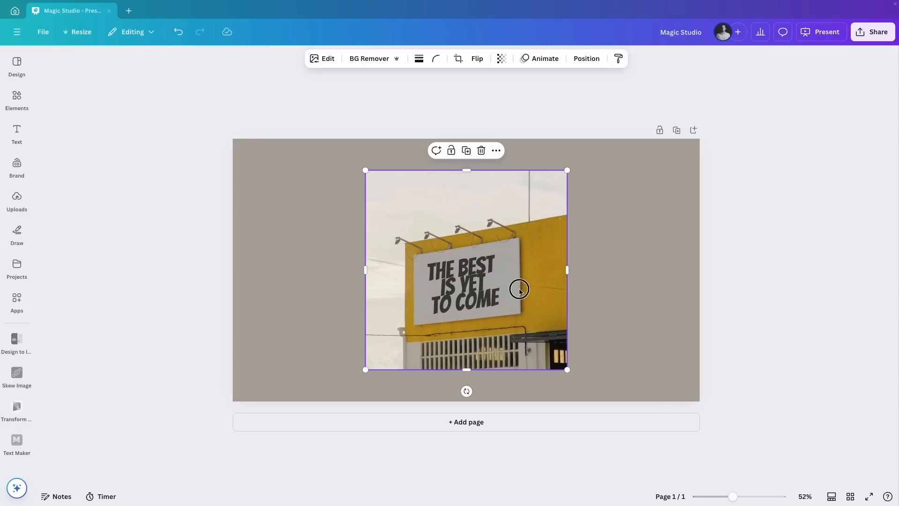
Replace the billboard text with "HELLO WORLD"
double_click(452, 282)
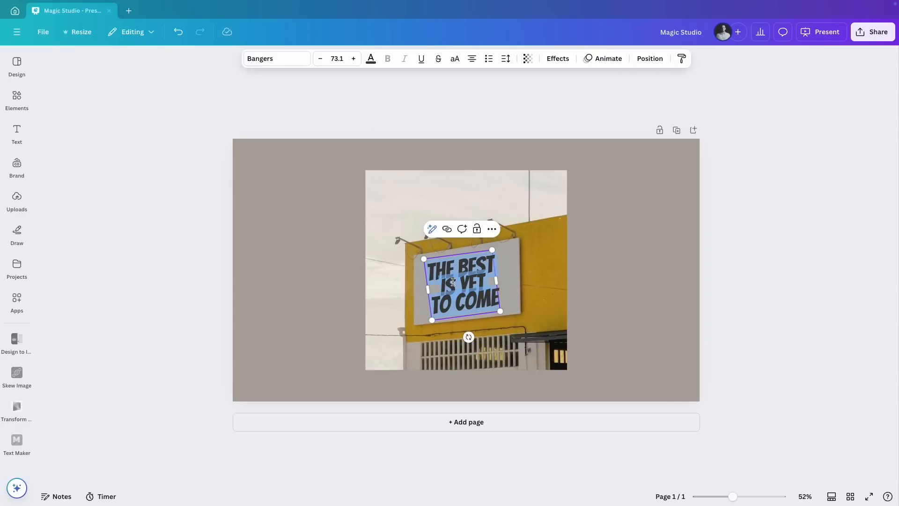
type("HELLO WORLD")
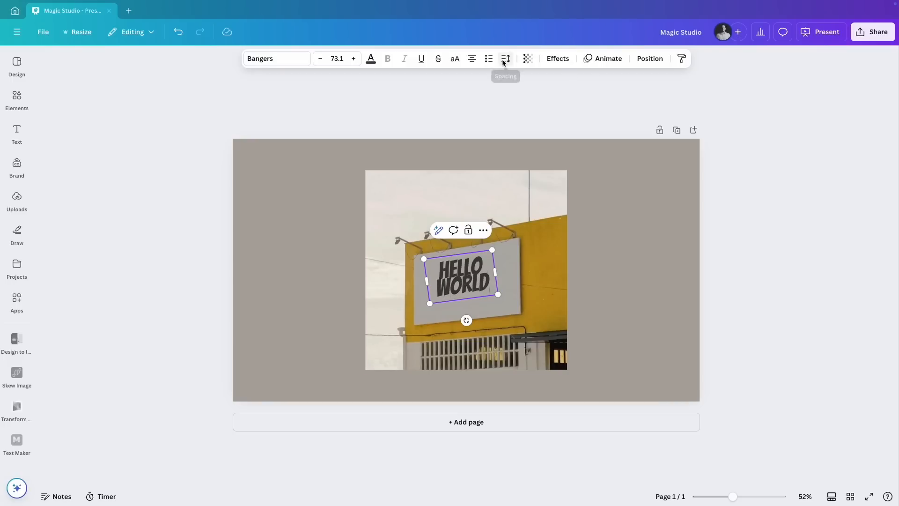
Set the HELLO WORLD text's line spacing to 1.1 and enlarge it to font size 89.7 to fill the billboard
left_click(504, 62)
mouse_move(482, 132)
left_mouse_down()
mouse_move(469, 132)
mouse_move(478, 133)
left_mouse_up()
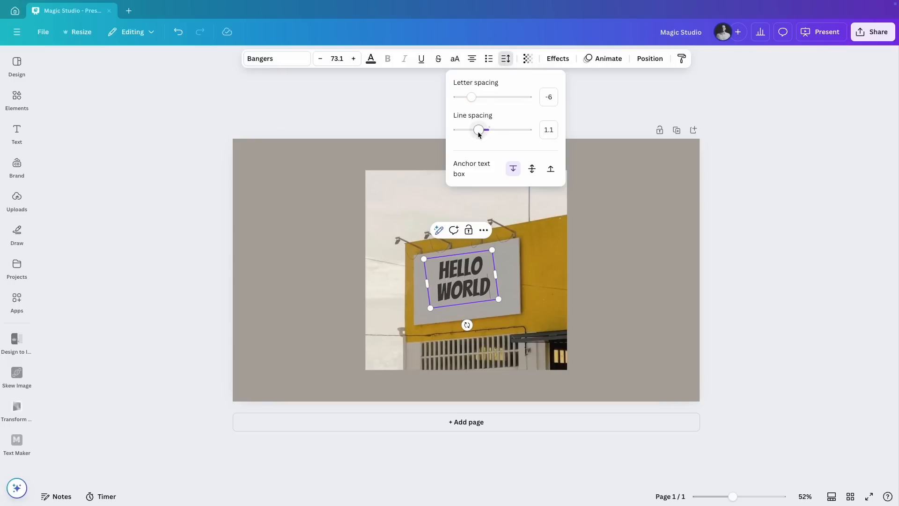
left_click(424, 78)
mouse_move(499, 299)
left_mouse_down()
mouse_move(516, 308)
mouse_move(500, 281)
left_mouse_up()
left_click(546, 282)
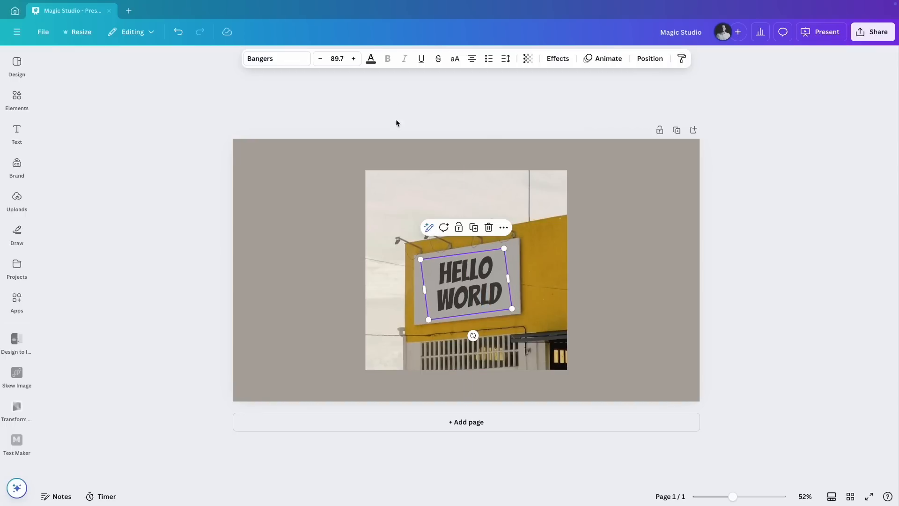
Recolor the HELLO WORLD text with the dark brown from the photo colors and nudge it slightly on the billboard
left_click(372, 57)
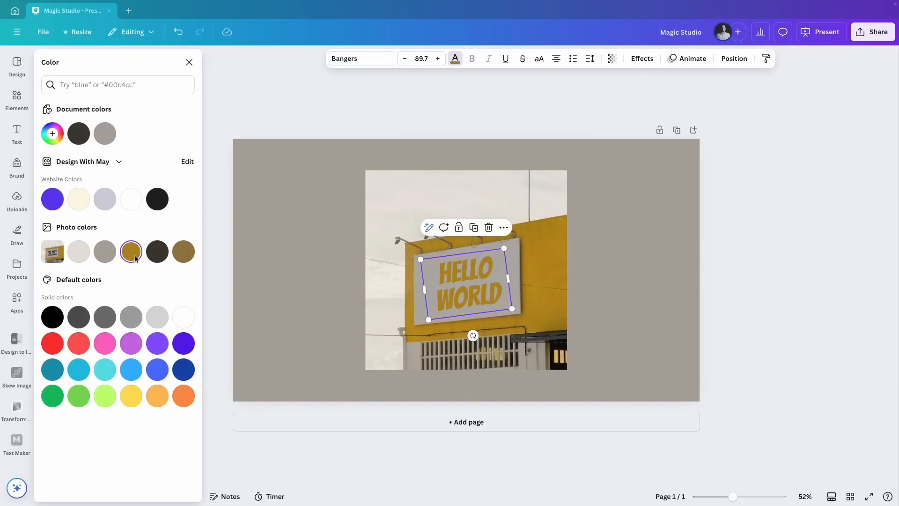
left_click(151, 256)
left_click_drag(470, 280, 467, 280)
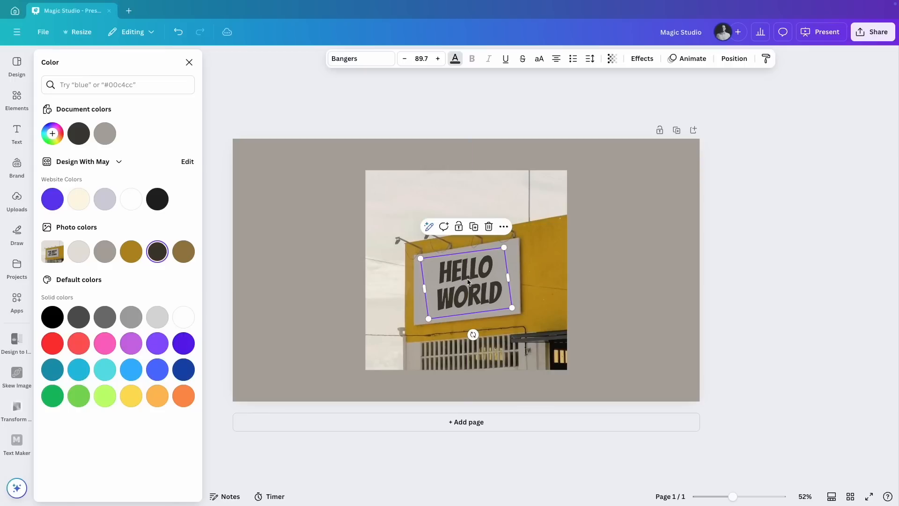
left_click(675, 275)
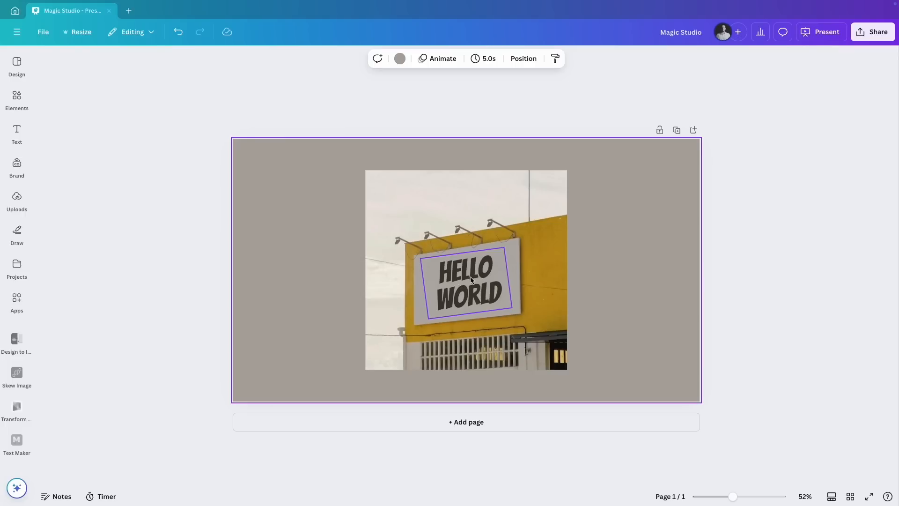
Make the HELLO WORLD text slightly transparent so it blends into the billboard
left_click(466, 287)
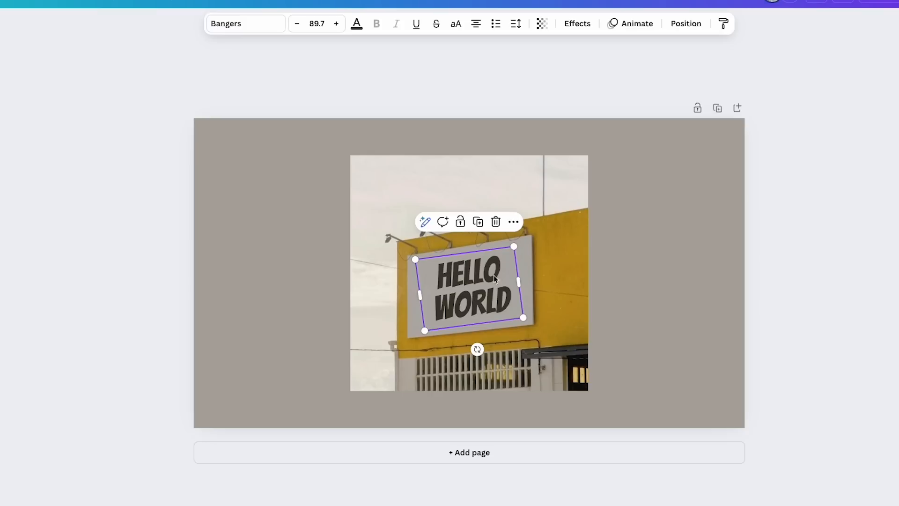
left_click(541, 23)
left_click_drag(570, 67, 557, 70)
left_click(630, 193)
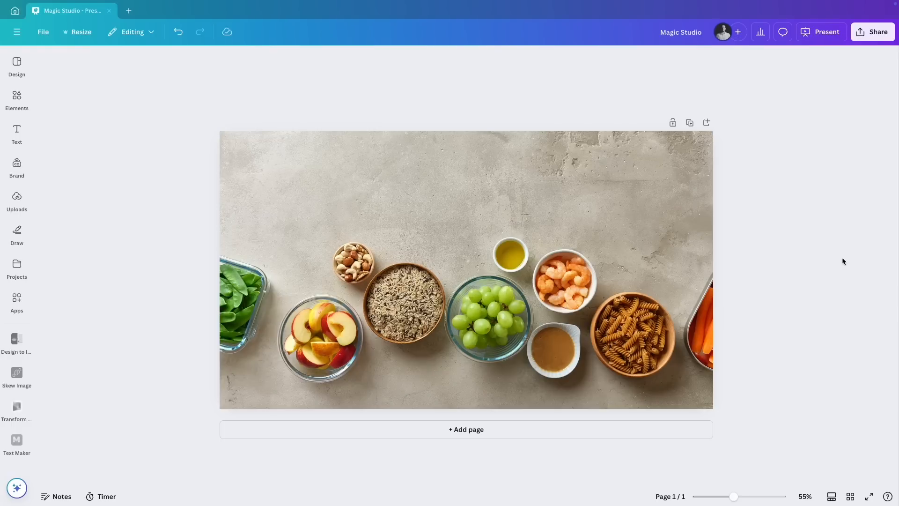
Open the photo of food bowls for editing with Magic Eraser
left_click(638, 215)
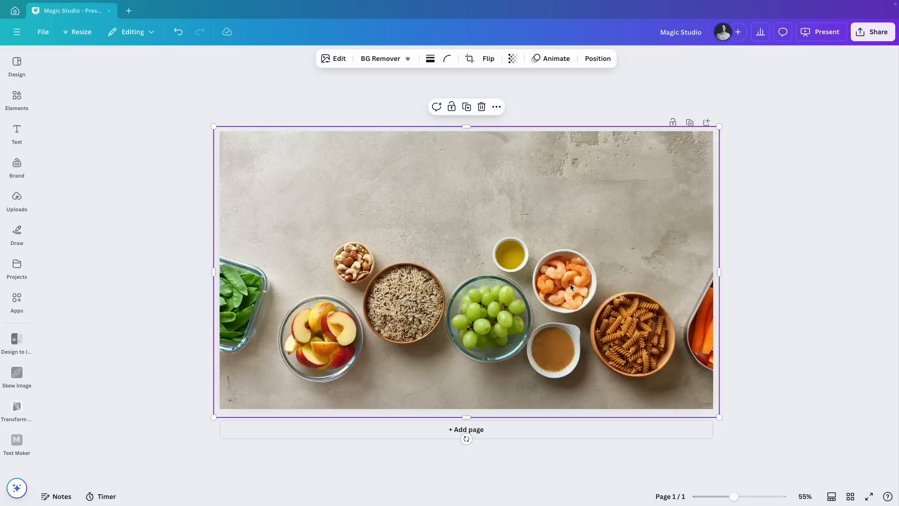
left_click(334, 58)
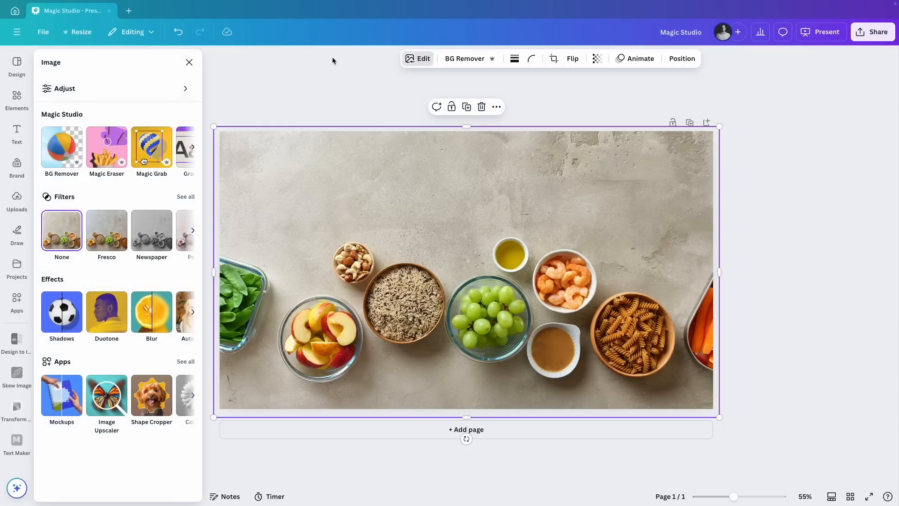
left_click(108, 148)
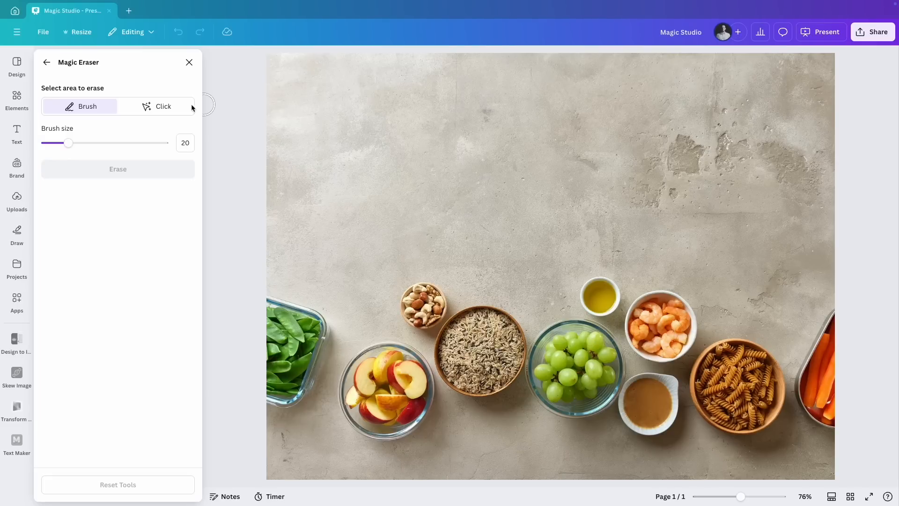
Try to erase the shrimp bowl and the patch left in its place with Magic Eraser's Click selection
left_click(155, 110)
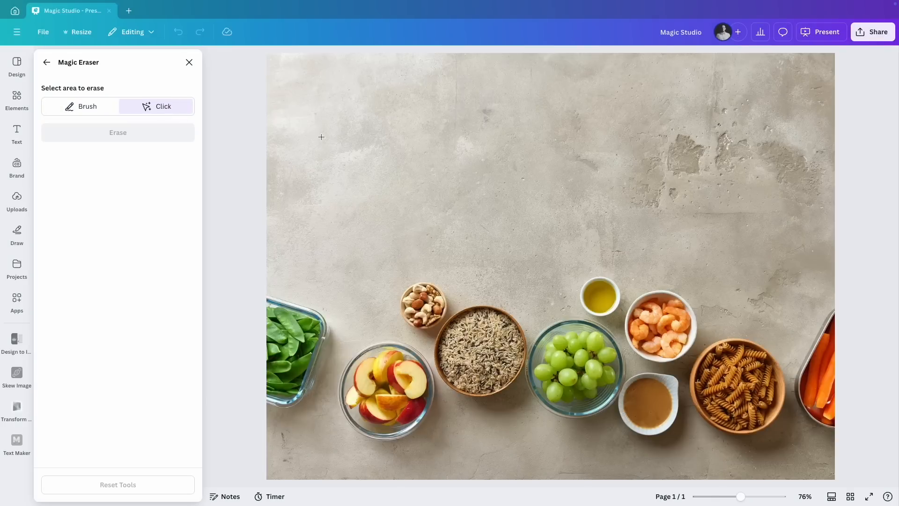
left_click(657, 331)
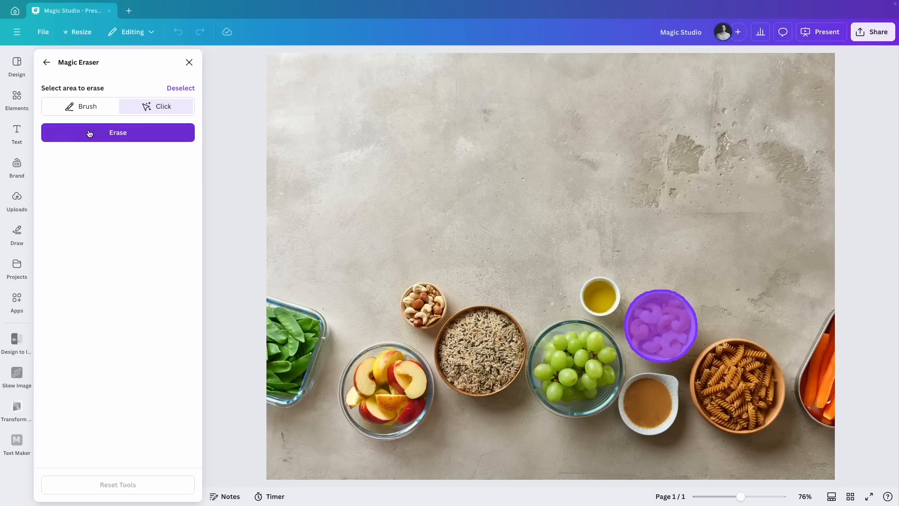
left_click(164, 134)
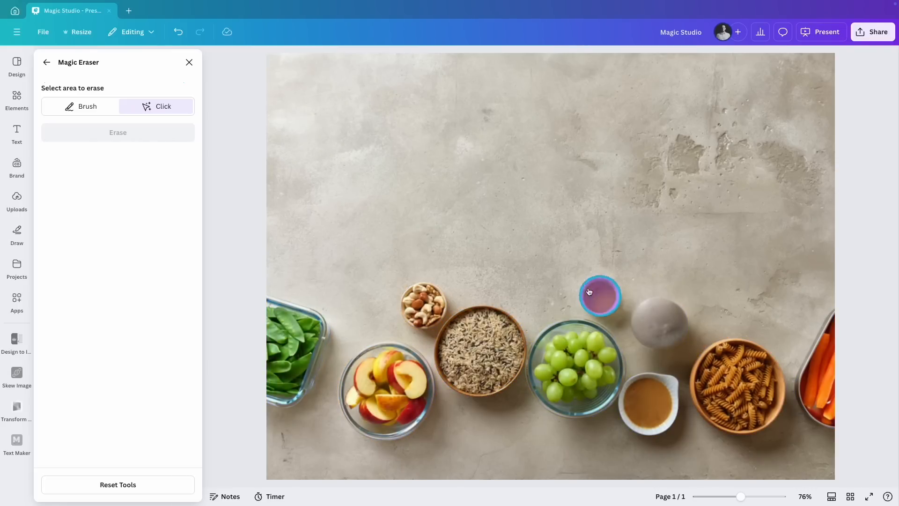
left_click(662, 326)
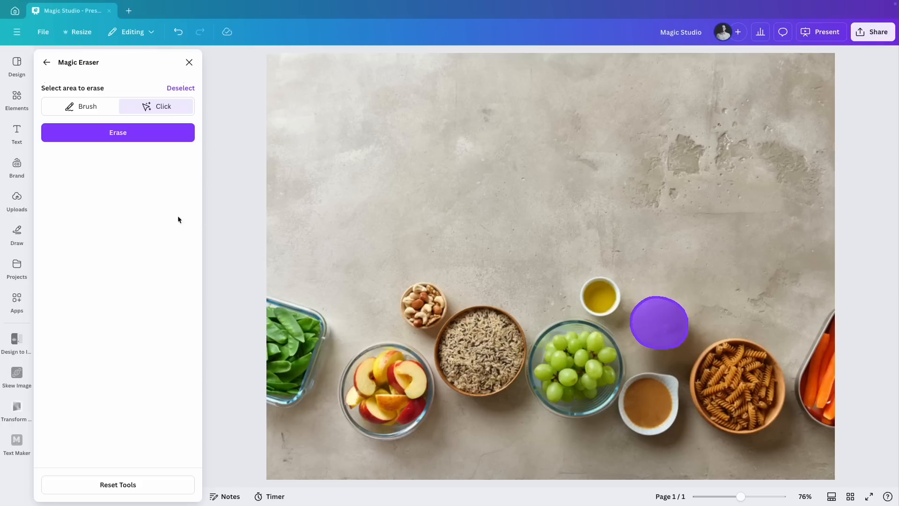
left_click(121, 143)
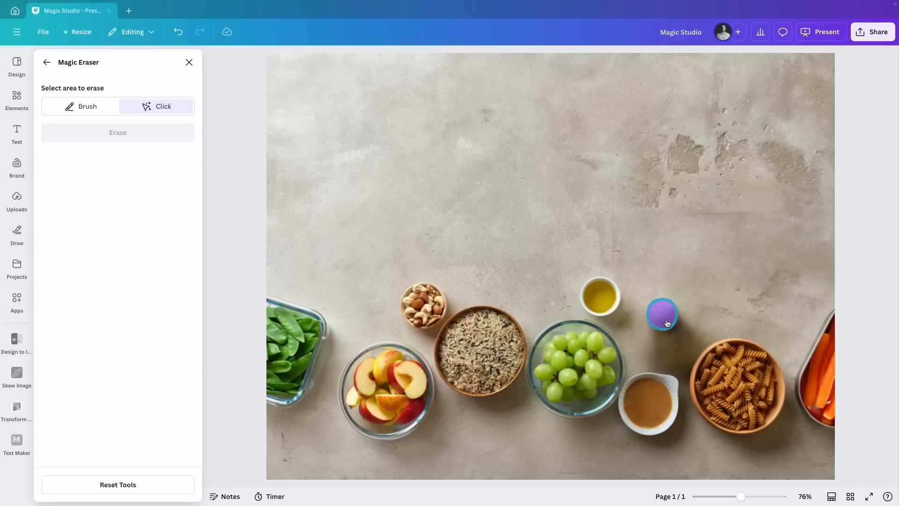
Try to erase the remaining grey blob by brushing over it with Magic Eraser at brush size 28
left_click(84, 107)
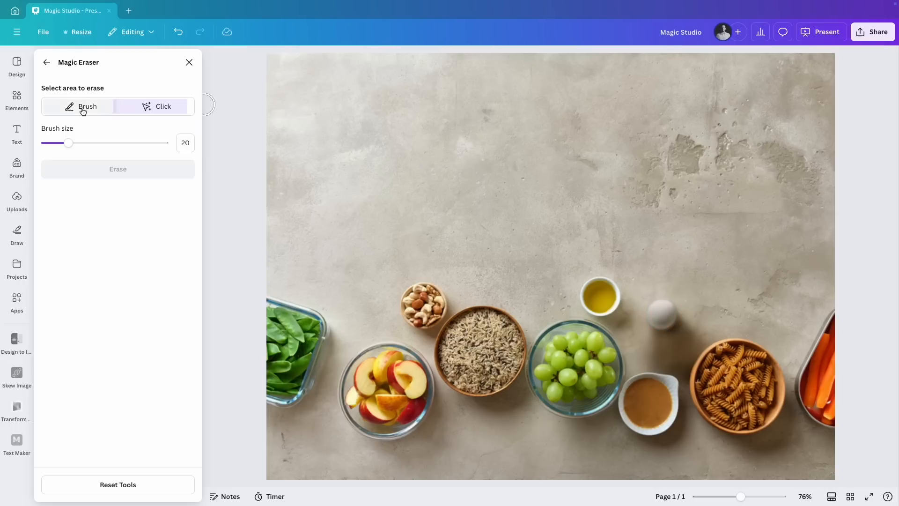
left_click_drag(73, 143, 79, 143)
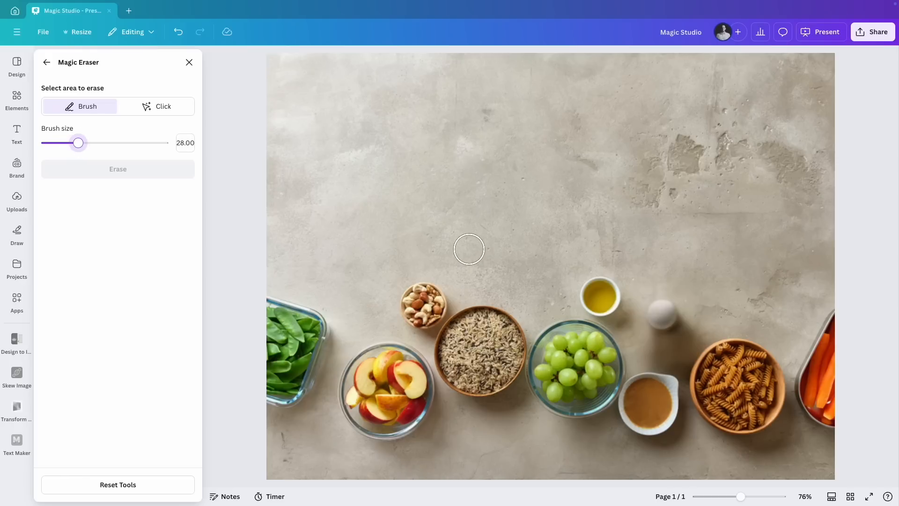
mouse_move(668, 311)
left_mouse_down()
mouse_move(656, 310)
mouse_move(652, 319)
mouse_move(666, 323)
mouse_move(652, 336)
left_mouse_up()
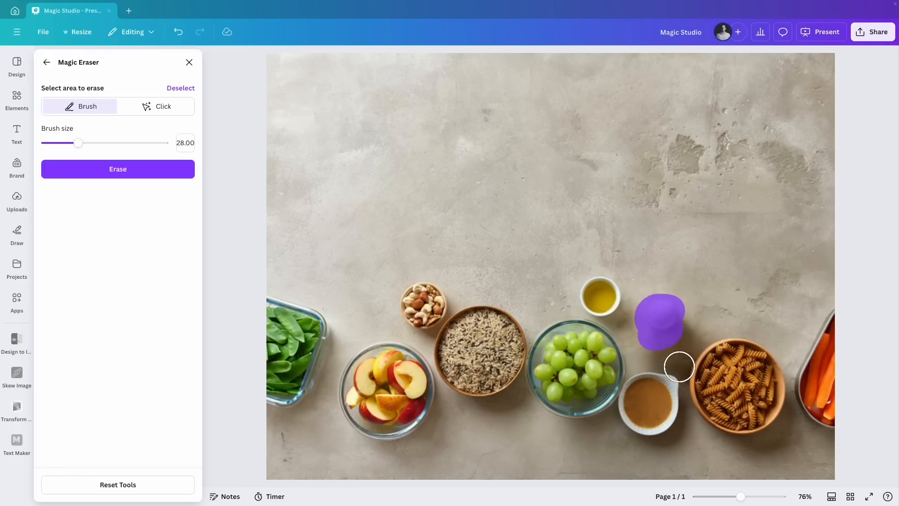
left_click(97, 174)
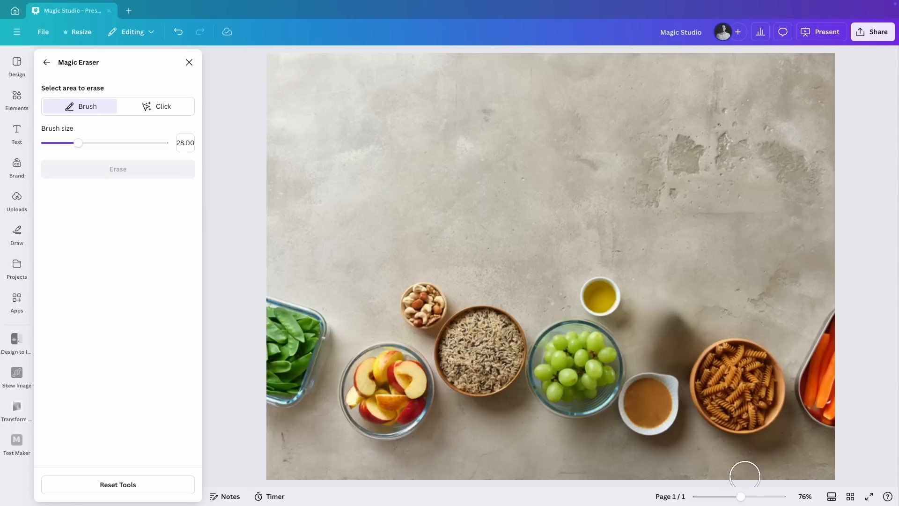
left_click_drag(741, 497, 733, 496)
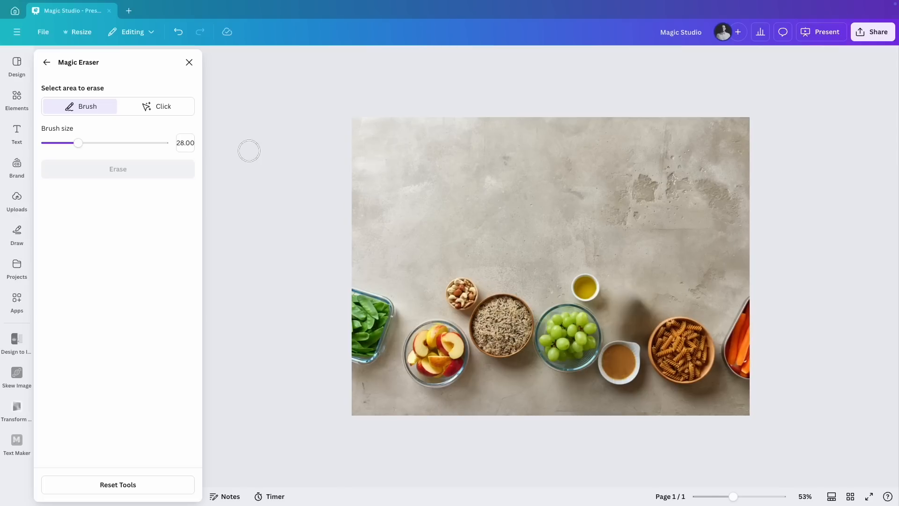
Reset all Magic Eraser edits on the food photo
left_click(47, 62)
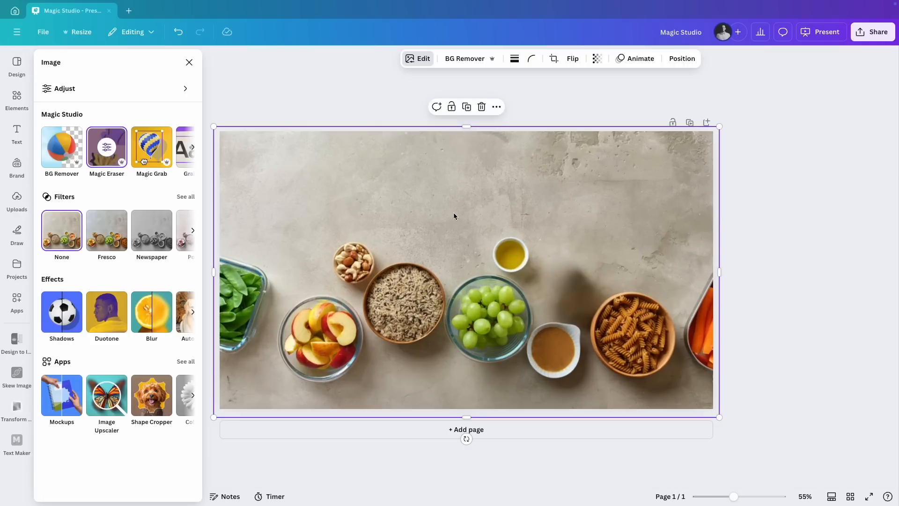
left_click(115, 151)
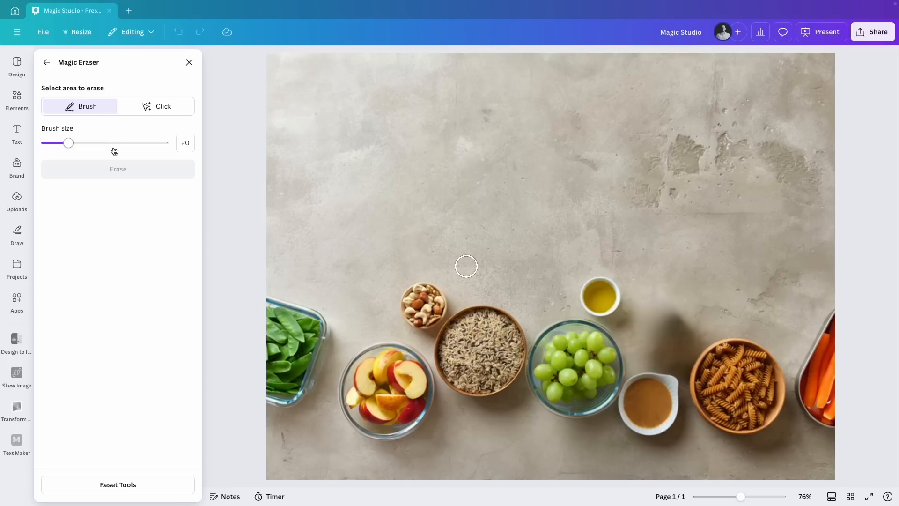
left_click(126, 486)
left_click(515, 283)
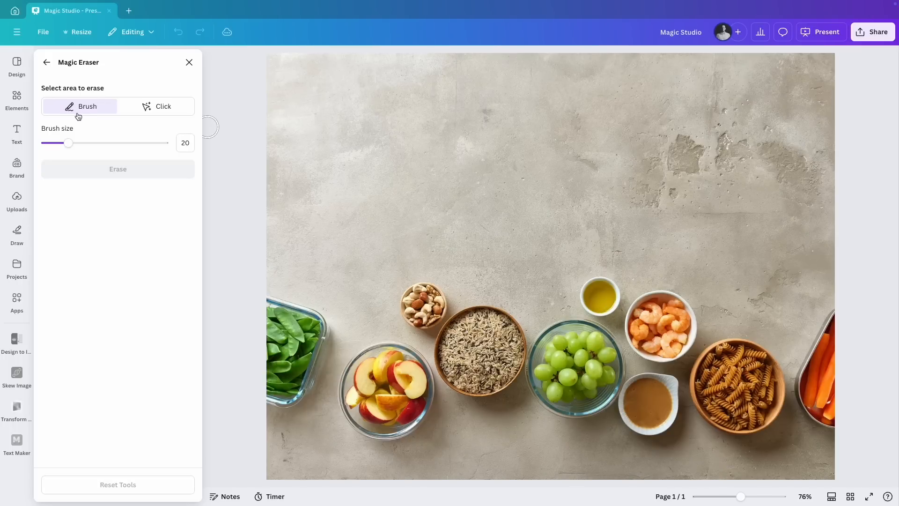
Brush over the whole shrimp bowl at brush size 28, erase it, and leave Magic Eraser
left_click_drag(68, 143, 79, 143)
mouse_move(665, 299)
left_mouse_down()
mouse_move(637, 327)
mouse_move(655, 353)
mouse_move(668, 351)
mouse_move(682, 328)
mouse_move(684, 339)
mouse_move(677, 303)
mouse_move(662, 327)
mouse_move(664, 294)
left_mouse_up()
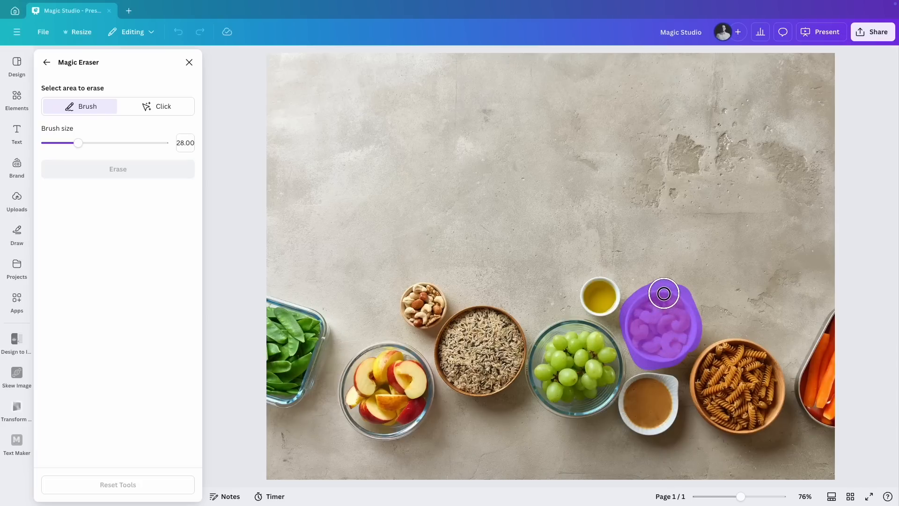
left_click(117, 174)
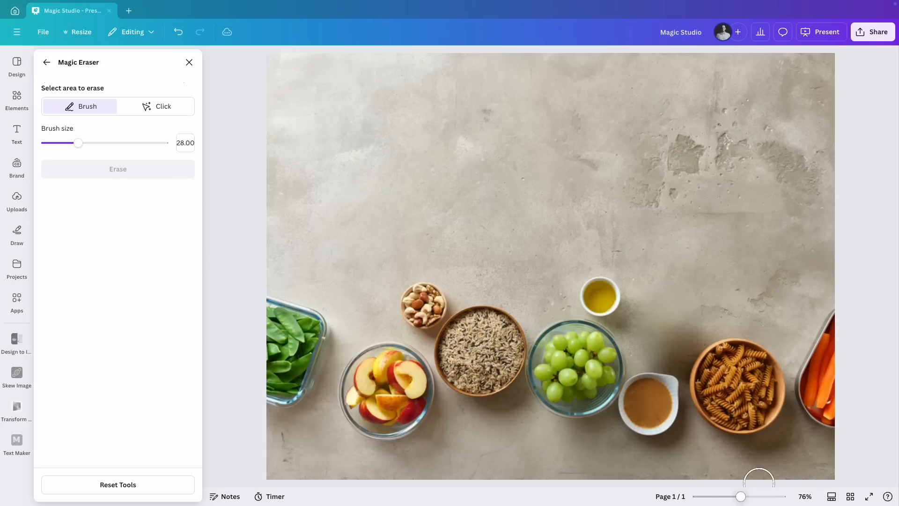
scroll(759, 483, "down", 3)
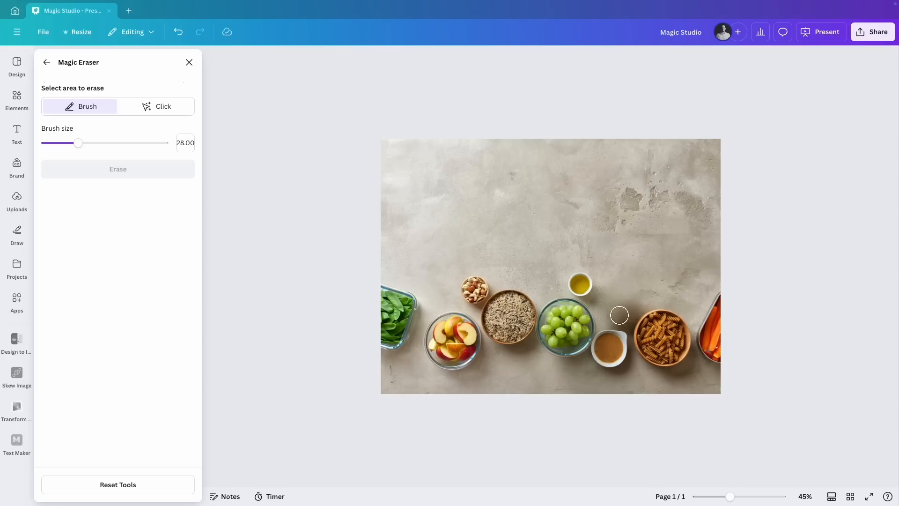
left_click(190, 62)
left_click(826, 269)
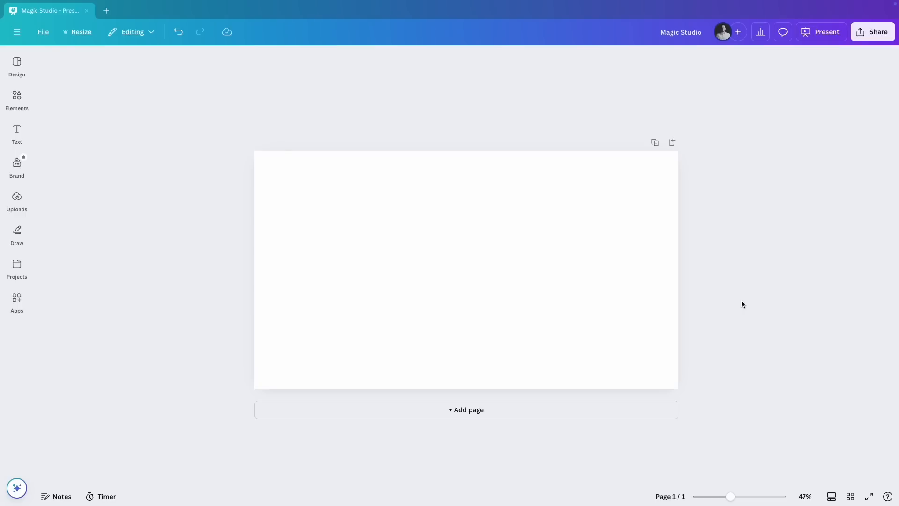
Open the Magic Media app for the blank presentation page
left_click(17, 300)
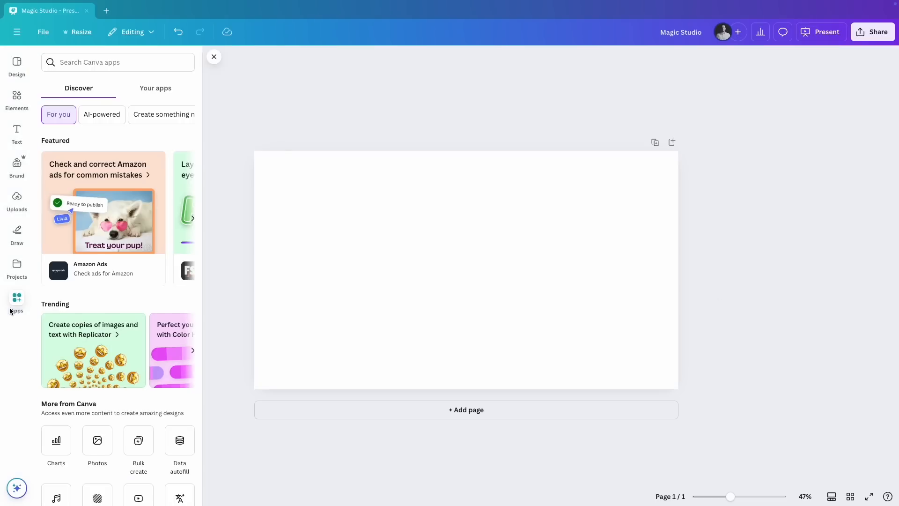
scroll(101, 293, "down", 5)
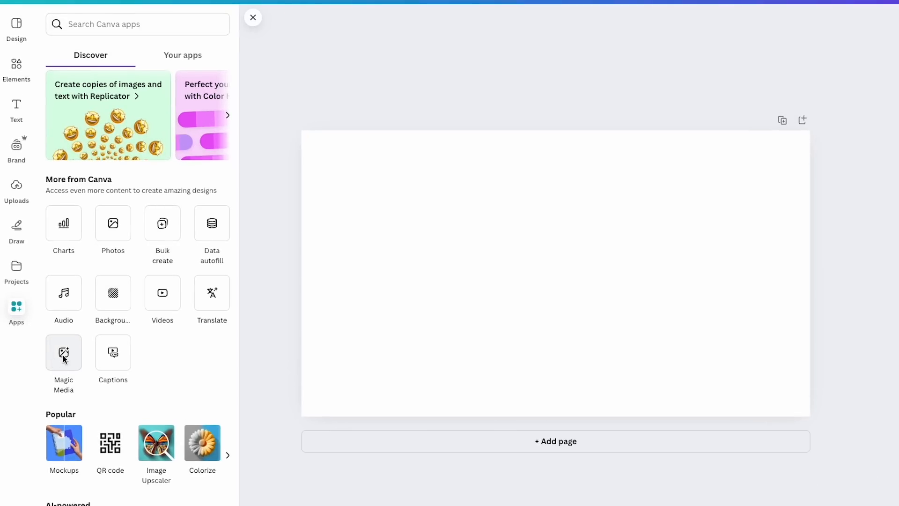
left_click(63, 355)
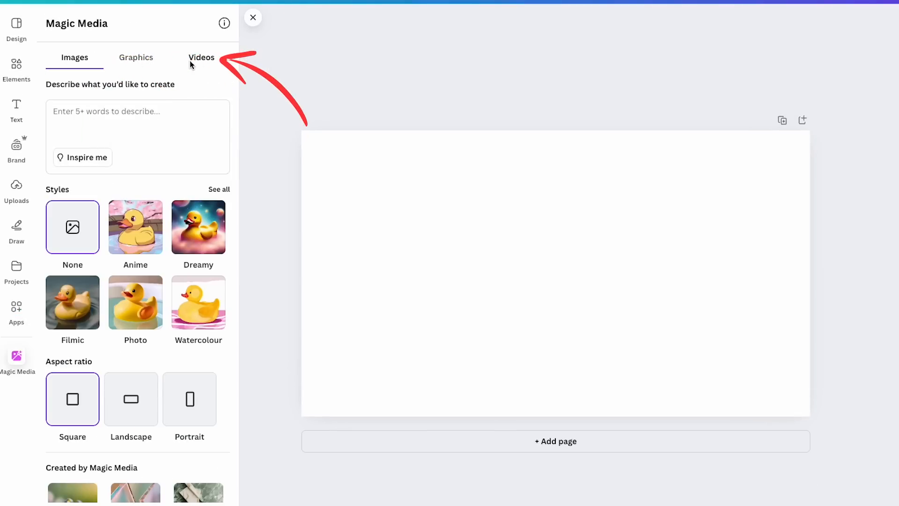
Enter a prompt for a futuristic gaming sticker with neon blue, purple and pink, cyberpunk aesthetic, game controller, virtual reality headset, pixelated effects and glowing grid background
left_click(82, 116)
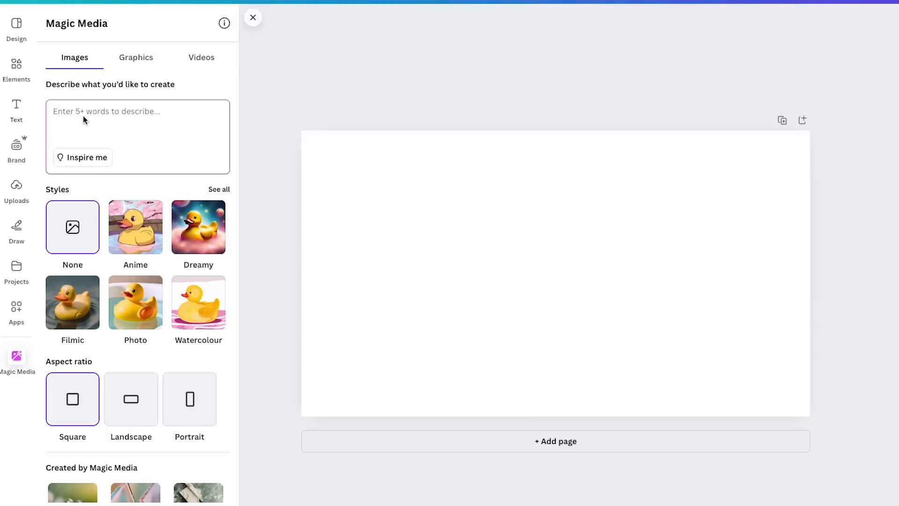
key("ctrl+v")
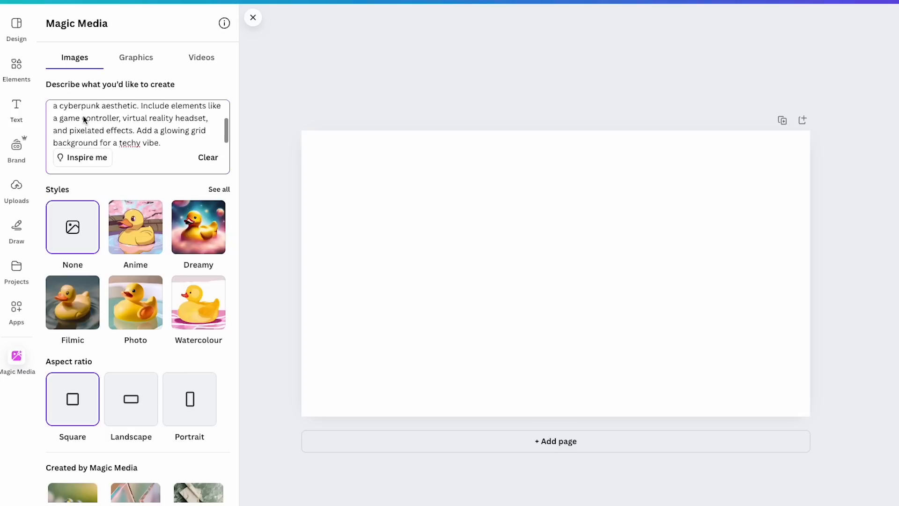
scroll(83, 116, "up", 2)
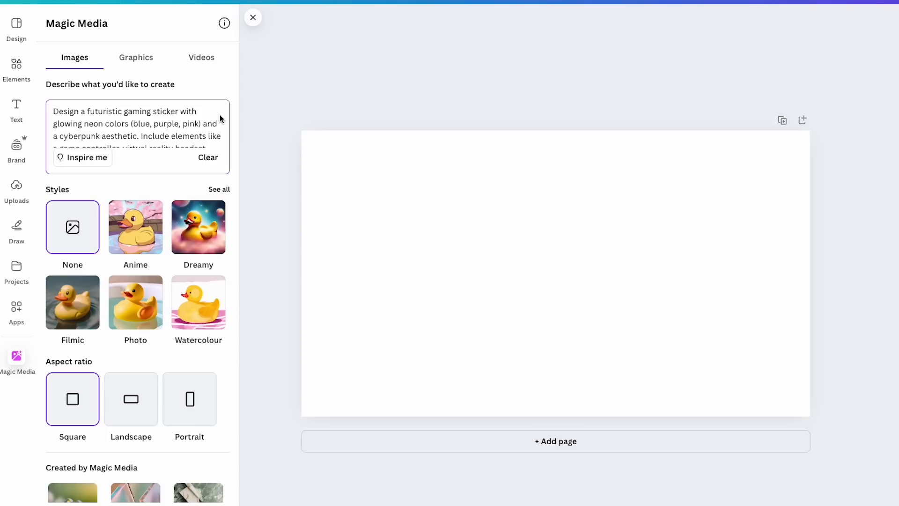
scroll(203, 117, "down", 2)
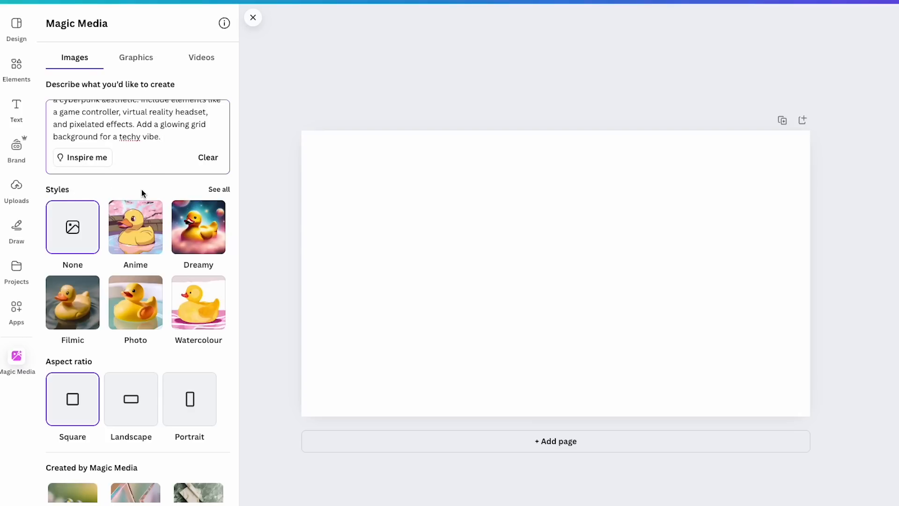
Examine the full list of Magic Media image styles and the available aspect ratios
left_click(218, 190)
scroll(217, 196, "down", 5)
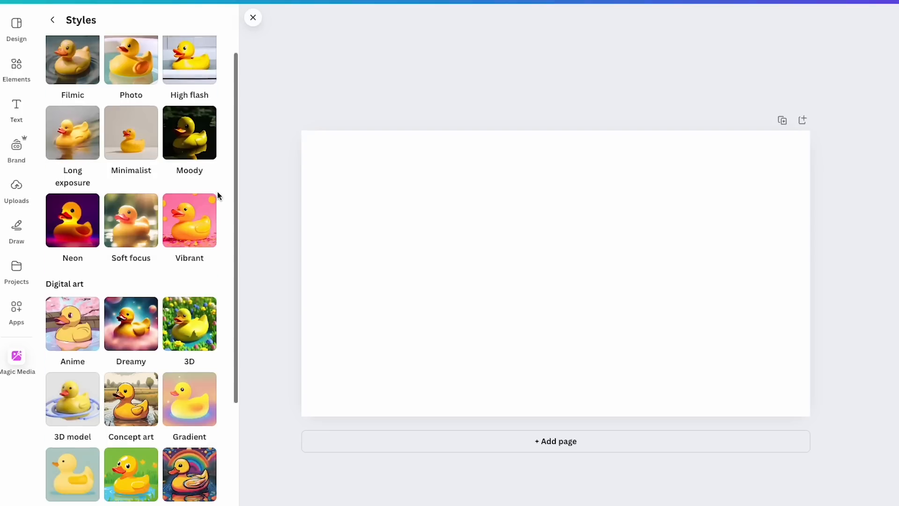
scroll(218, 193, "down", 1)
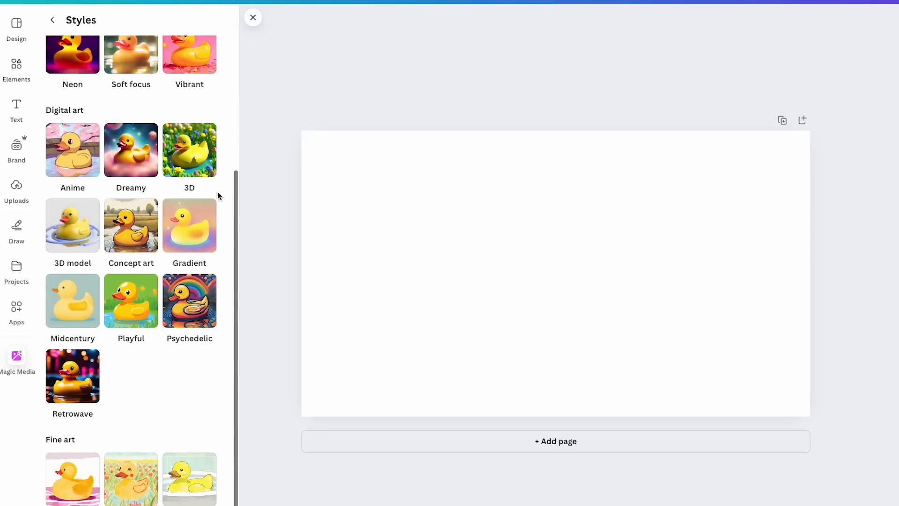
scroll(217, 195, "up", 6)
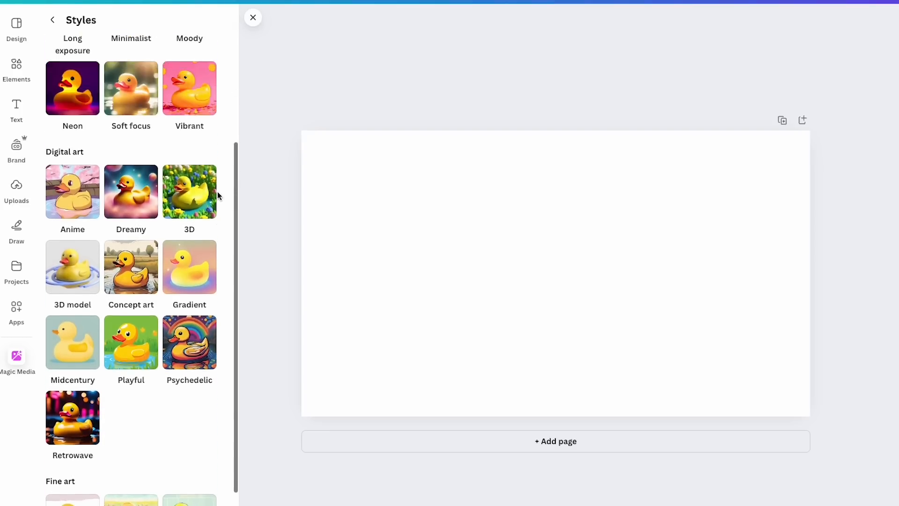
left_click(53, 21)
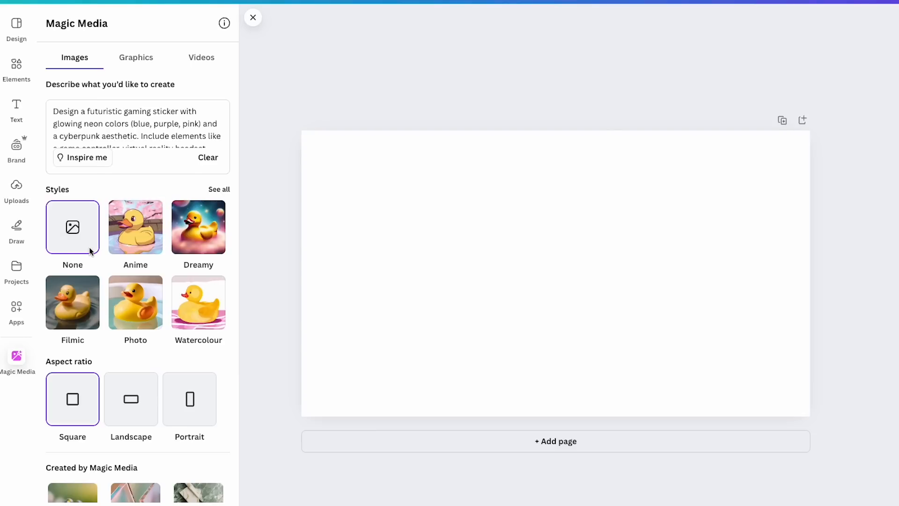
scroll(90, 251, "down", 2)
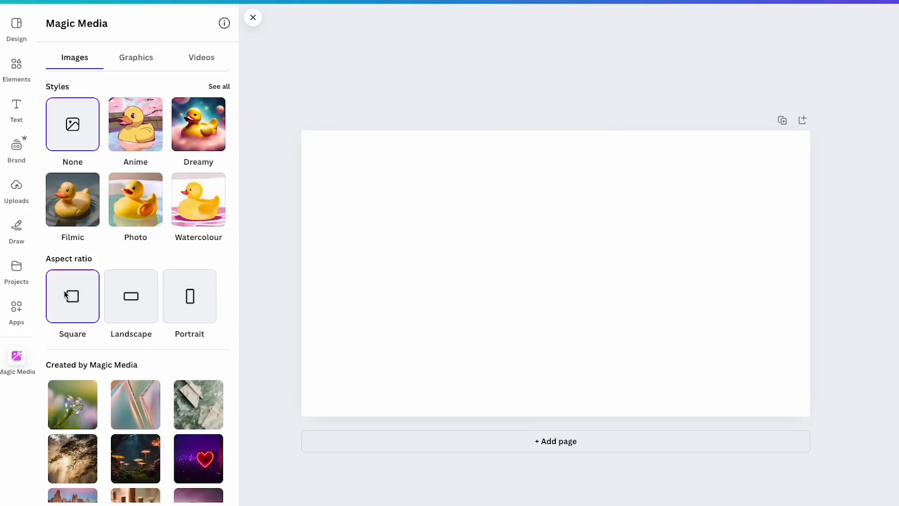
scroll(178, 362, "down", 1)
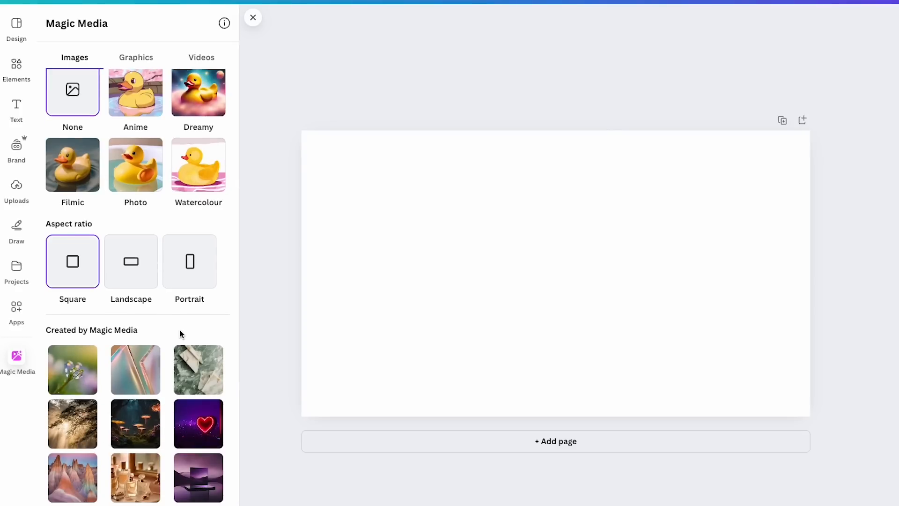
scroll(180, 329, "up", 2)
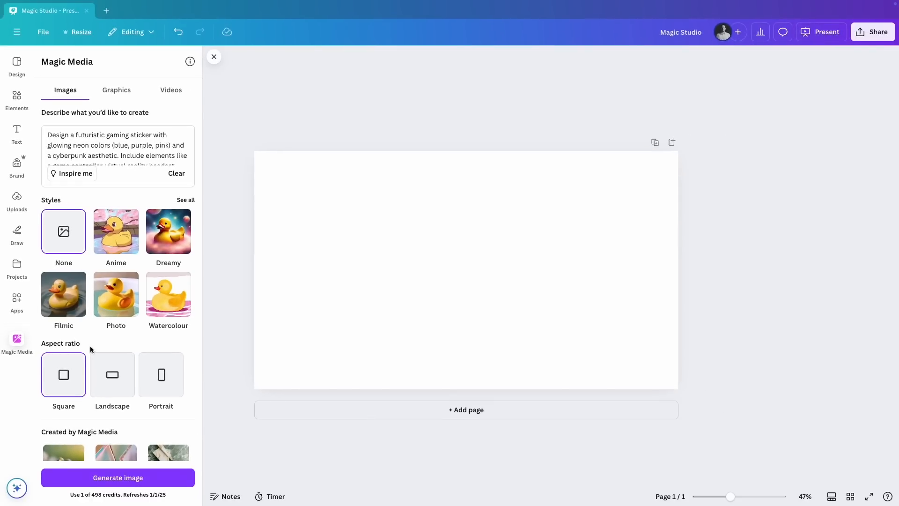
Generate square images from the prompt with no style, then place the first controller image on the page and enlarge it to nearly page height
left_click(120, 485)
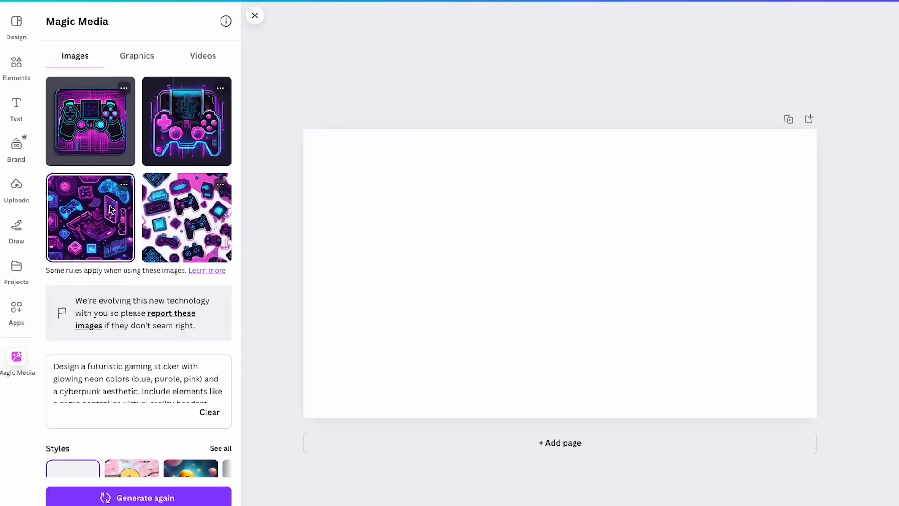
left_click(90, 129)
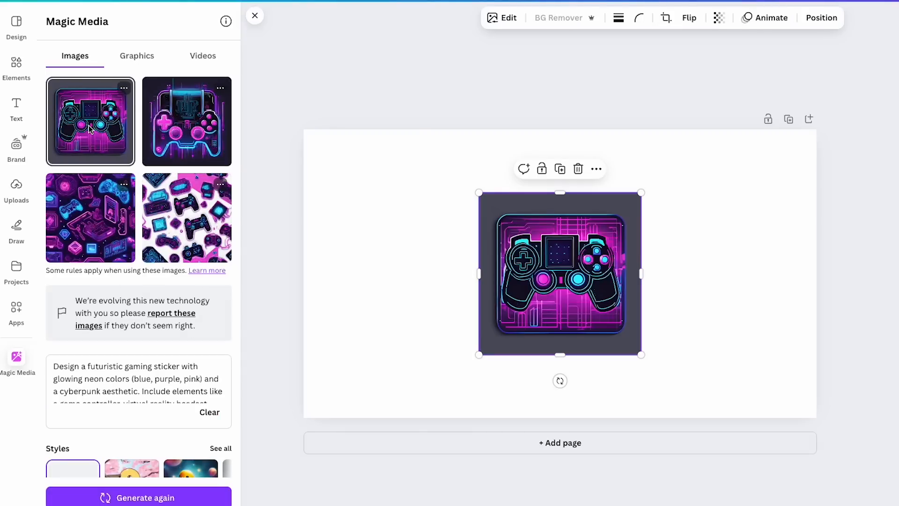
left_click_drag(562, 277, 476, 253)
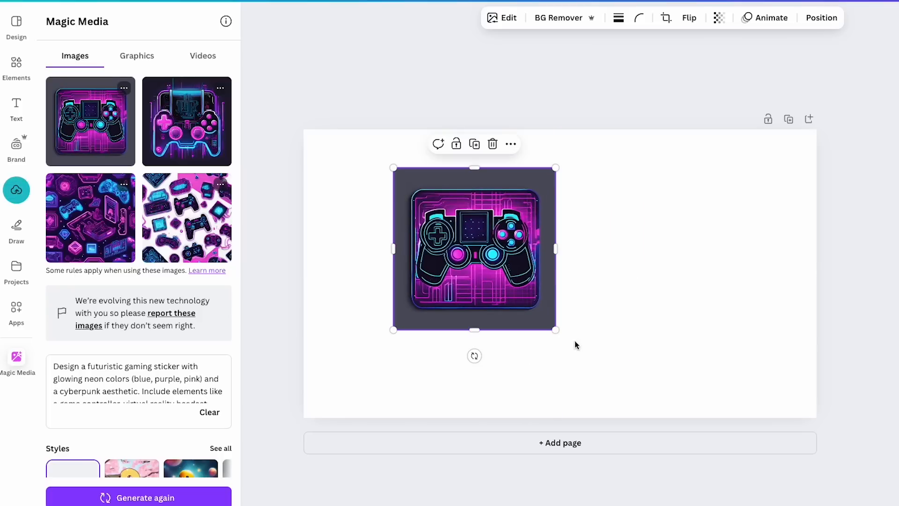
left_click_drag(556, 330, 698, 413)
left_click_drag(607, 365, 622, 317)
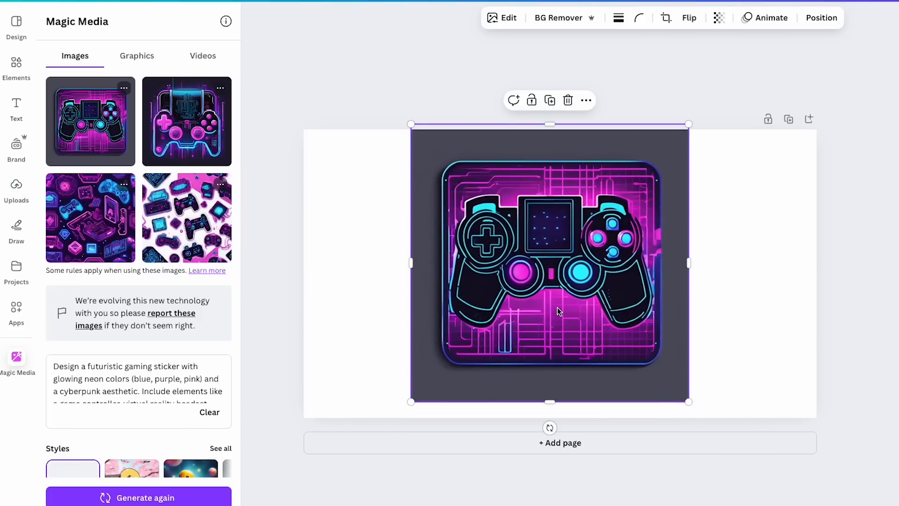
Remove the background of the placed controller image and shift the sticker slightly down on the page
left_click(560, 18)
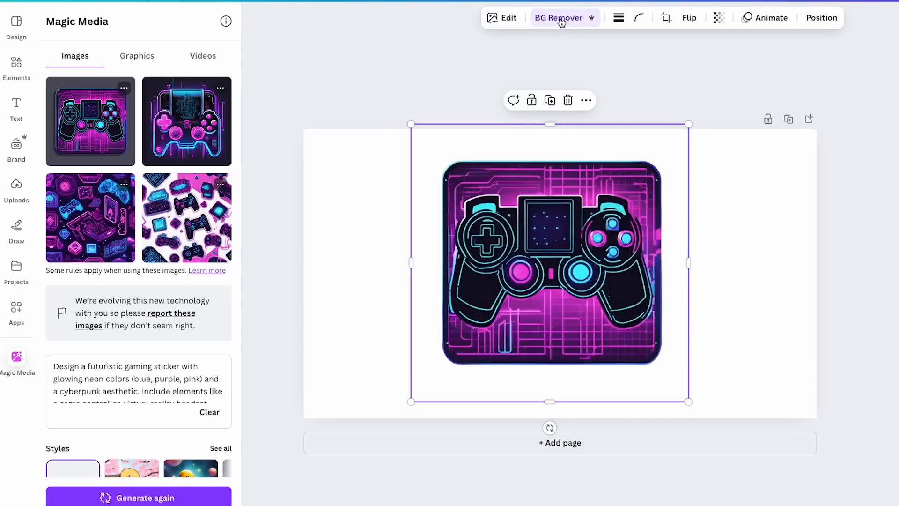
left_click(787, 251)
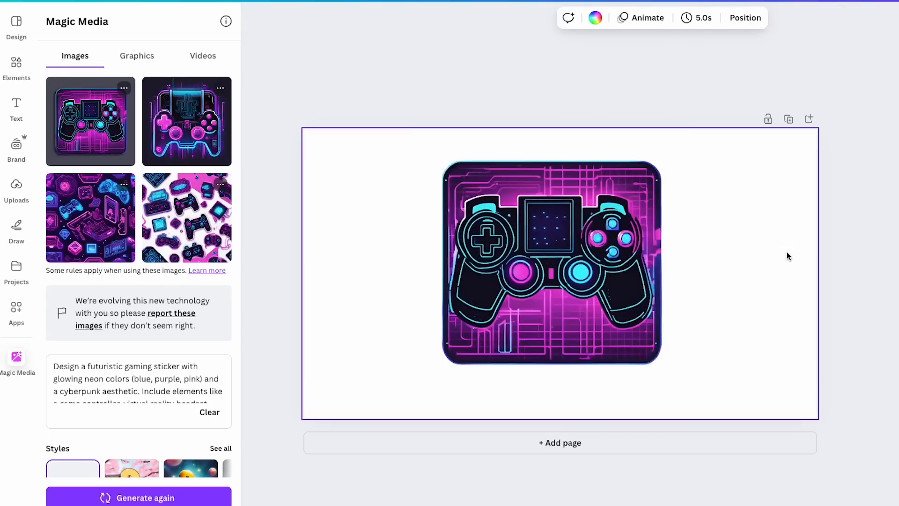
left_click_drag(609, 260, 609, 276)
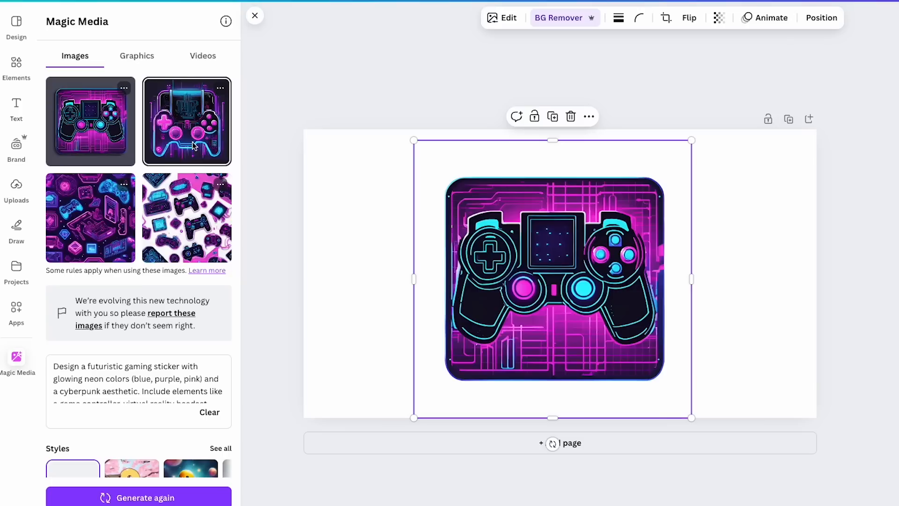
Generate more images like the first controller result and move the placed sticker to the right half of the page
left_click(125, 89)
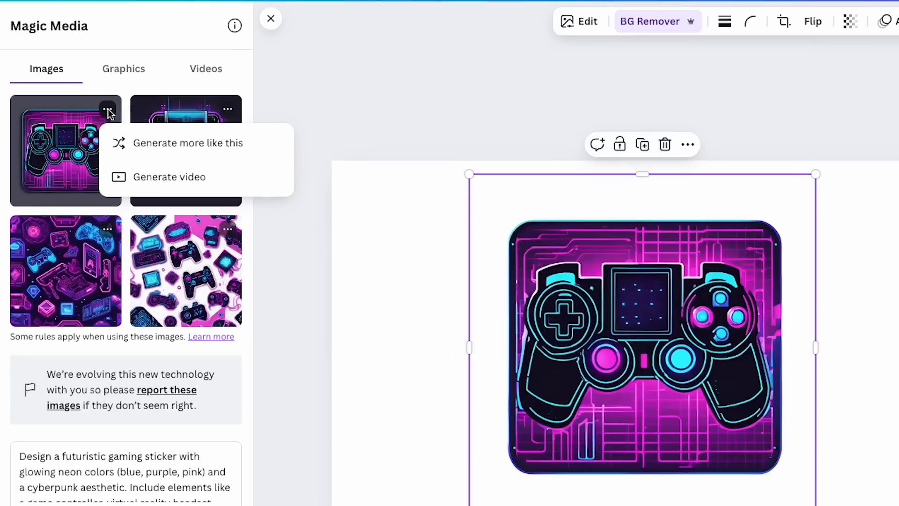
left_click(187, 147)
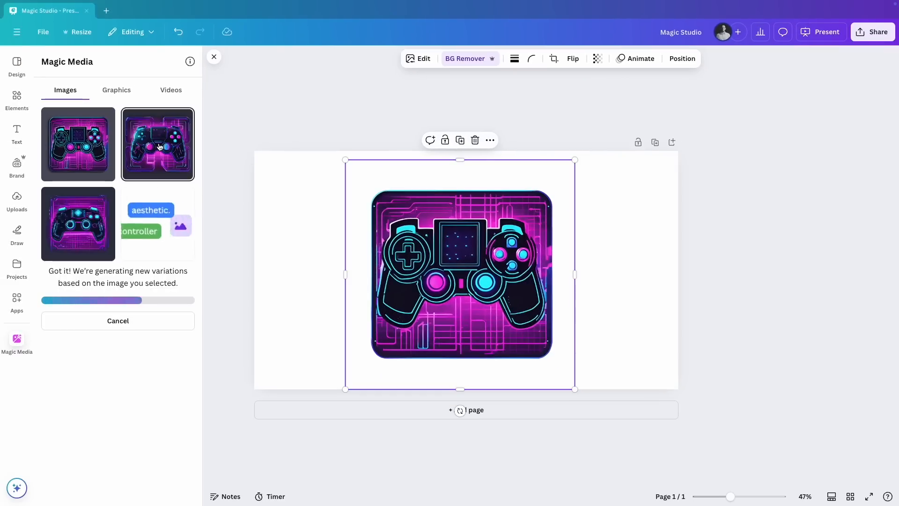
left_click_drag(427, 258, 548, 259)
Add the second controller variation to the page and enlarge it to fill the left half beside the sticker
left_click(460, 319)
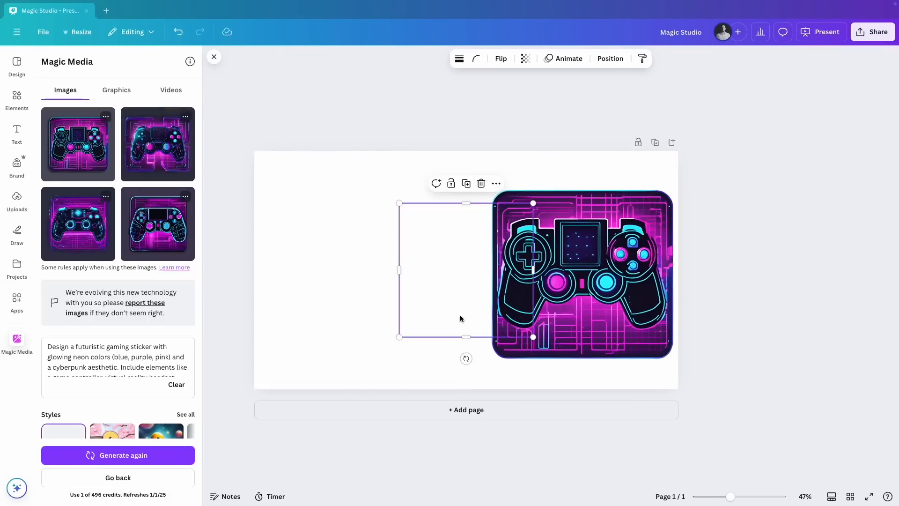
left_click_drag(461, 318, 326, 285)
left_click_drag(398, 303, 497, 379)
left_click_drag(447, 327, 445, 317)
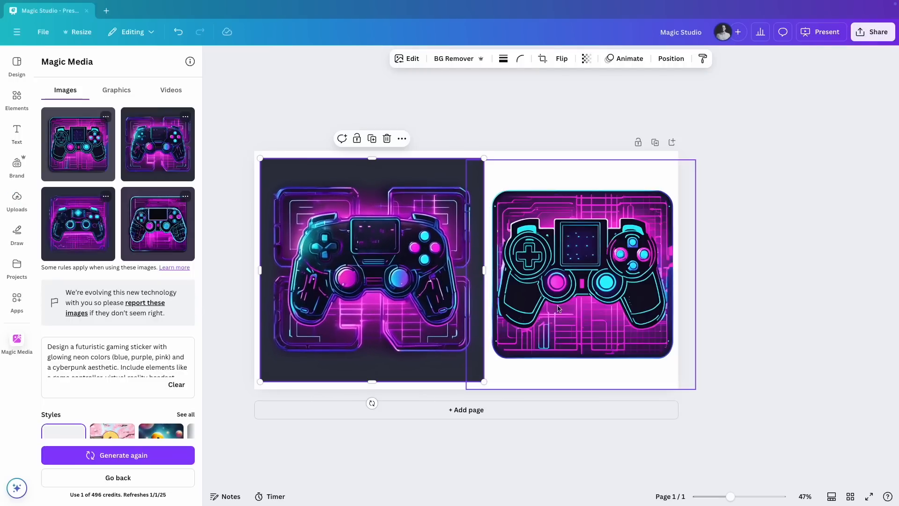
left_click(684, 309)
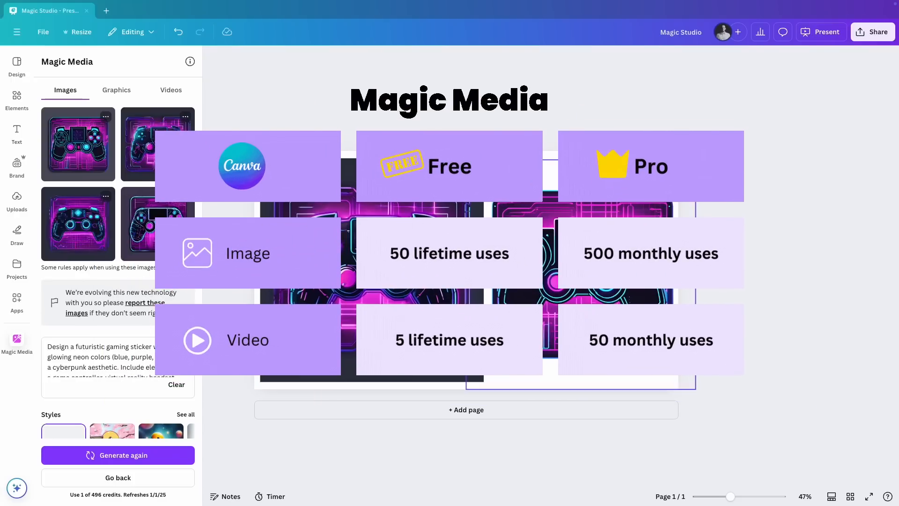
scroll(122, 316, "down", 2)
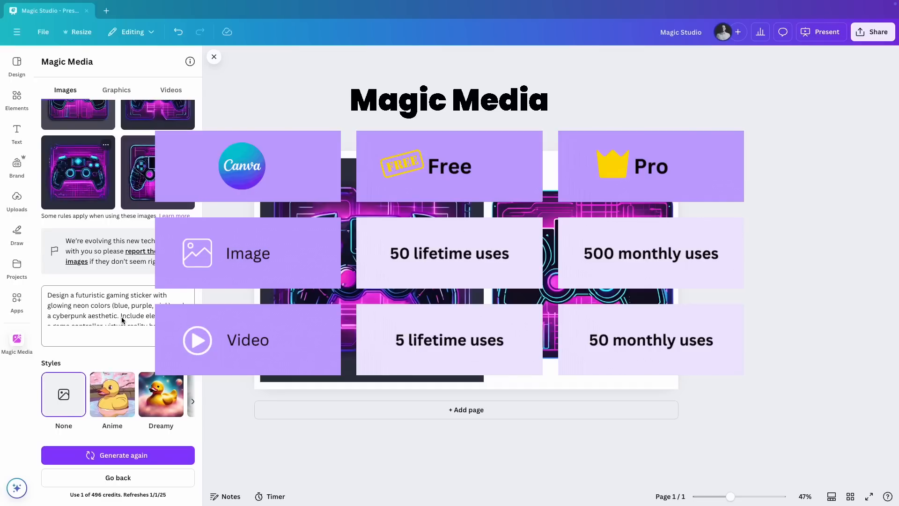
scroll(122, 320, "up", 2)
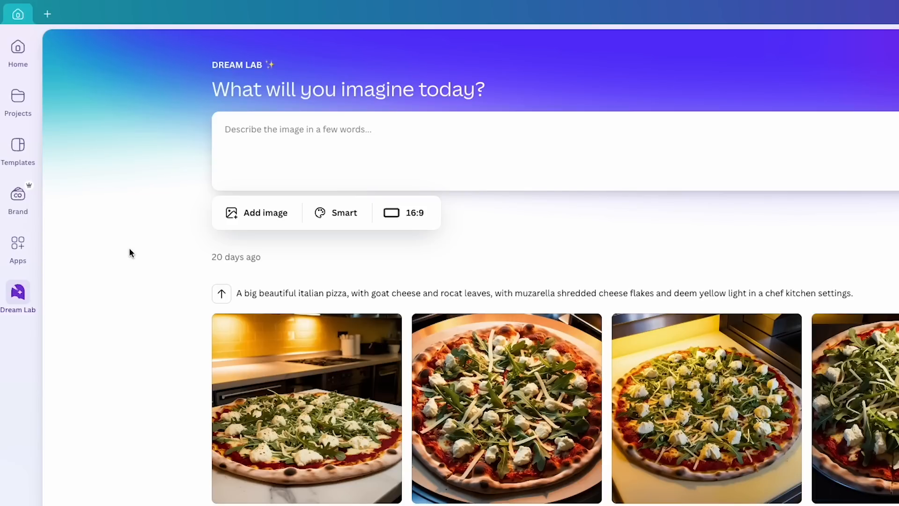
Paste the futuristic neon gaming sticker prompt into Dream Lab's image description
left_click(277, 134)
type("Design a futuristic gaming sticker with glowing neon colors (blue, purple, pink) and a cyberpunk aesthetic. Include elements like a game controller, virtual reality headset, and pixelated effects. Add a glowing grid background for a techy vibe.")
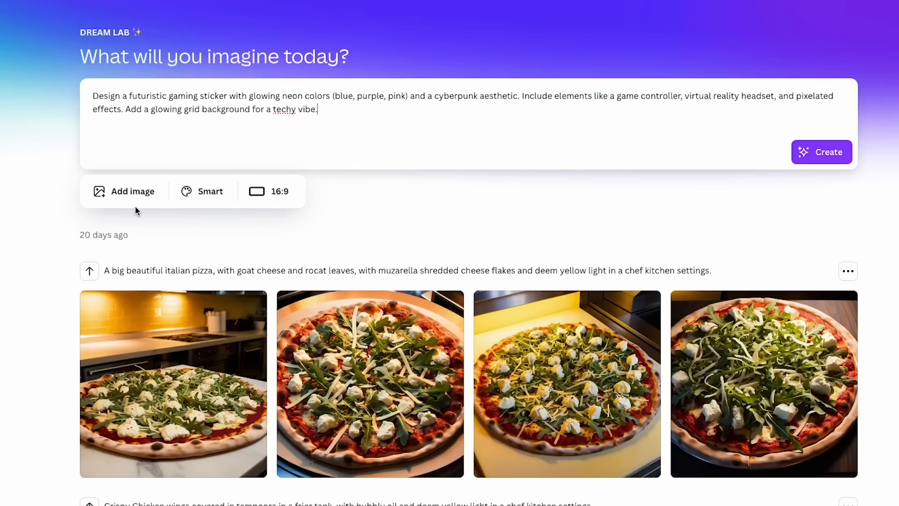
key("Return")
Examine Dream Lab's reference image options, style choices and aspect ratios
left_click(127, 193)
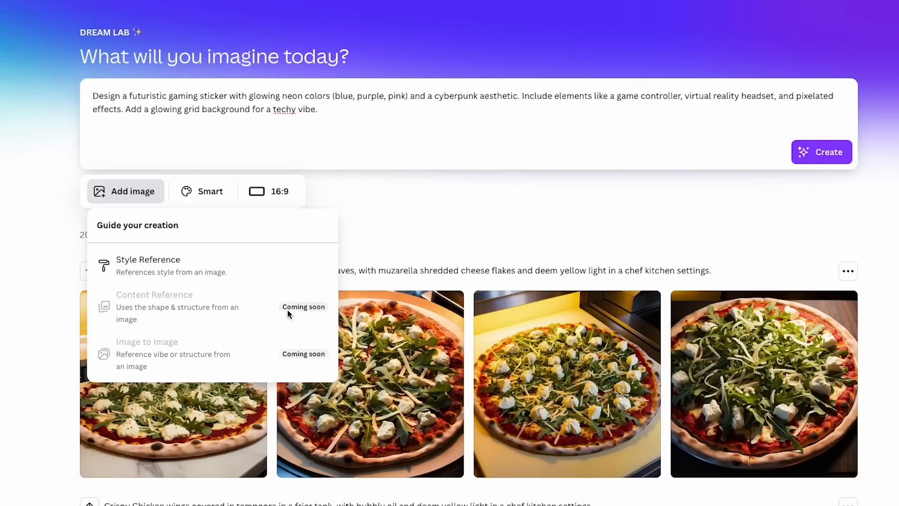
left_click(130, 195)
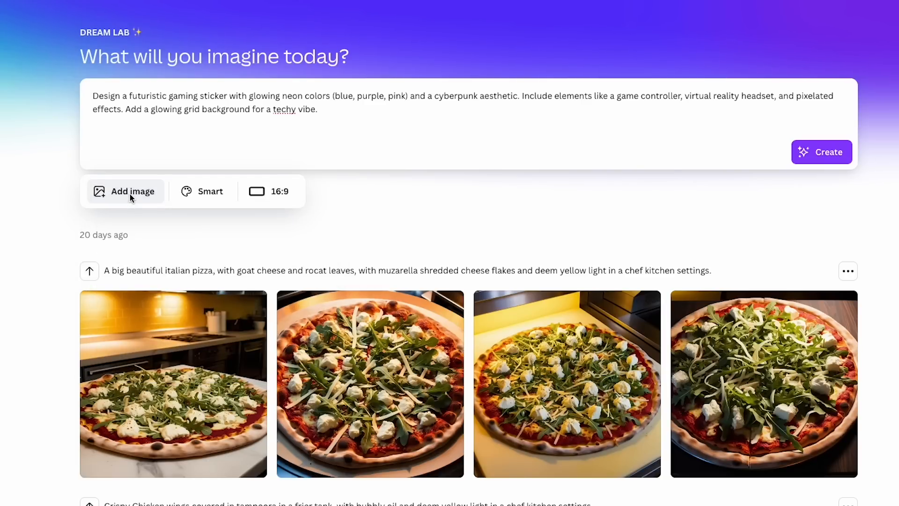
left_click(209, 194)
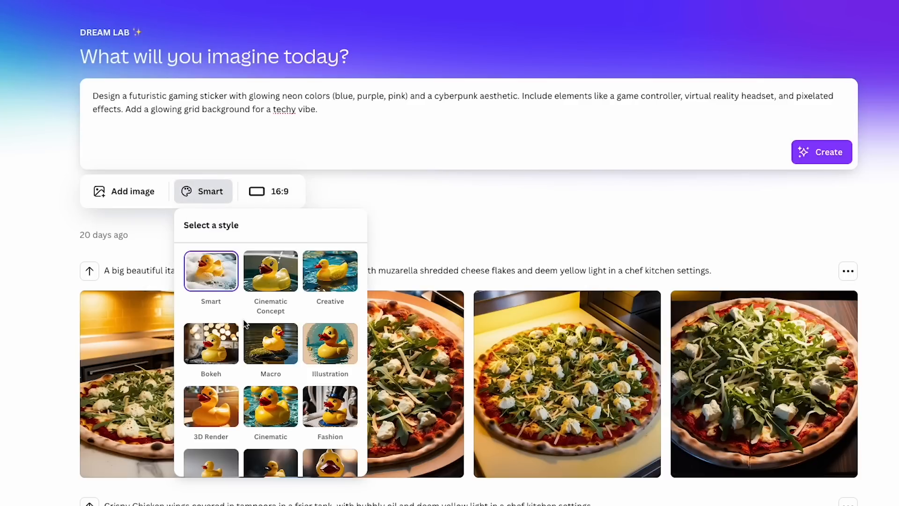
scroll(264, 361, "down", 5)
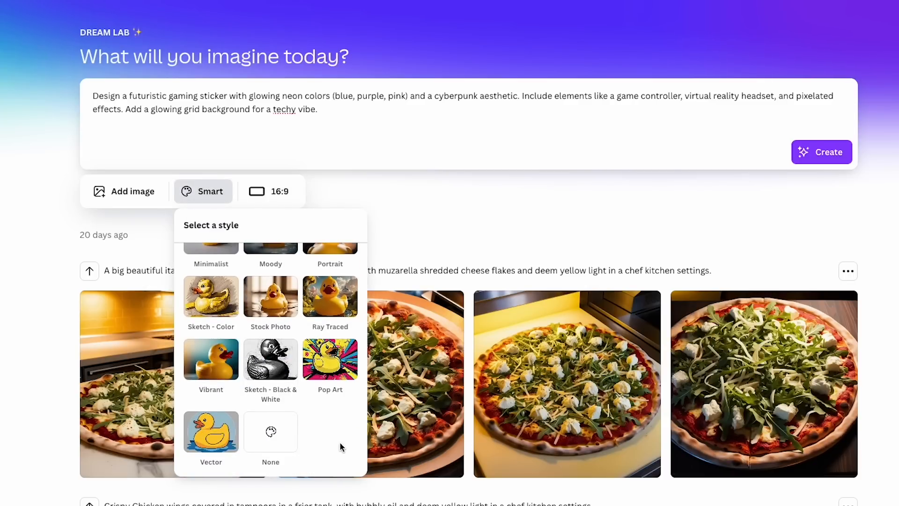
scroll(324, 436, "up", 5)
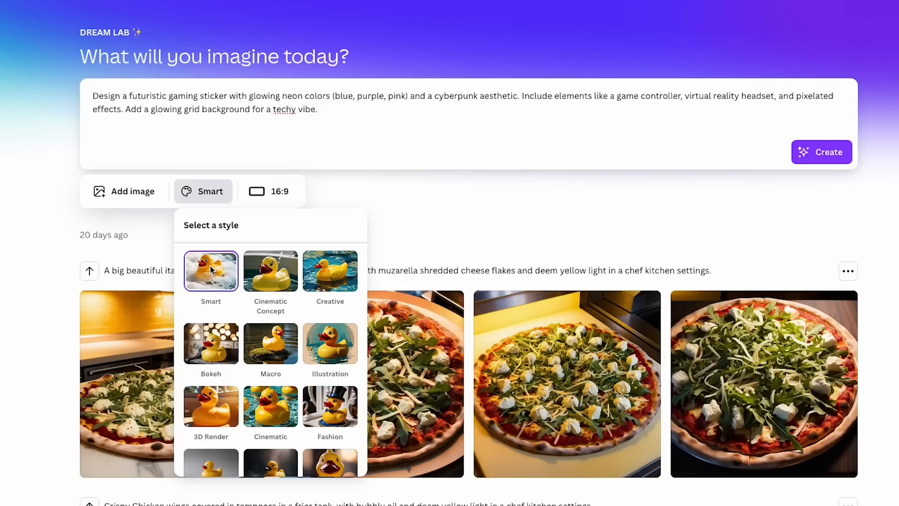
left_click(283, 192)
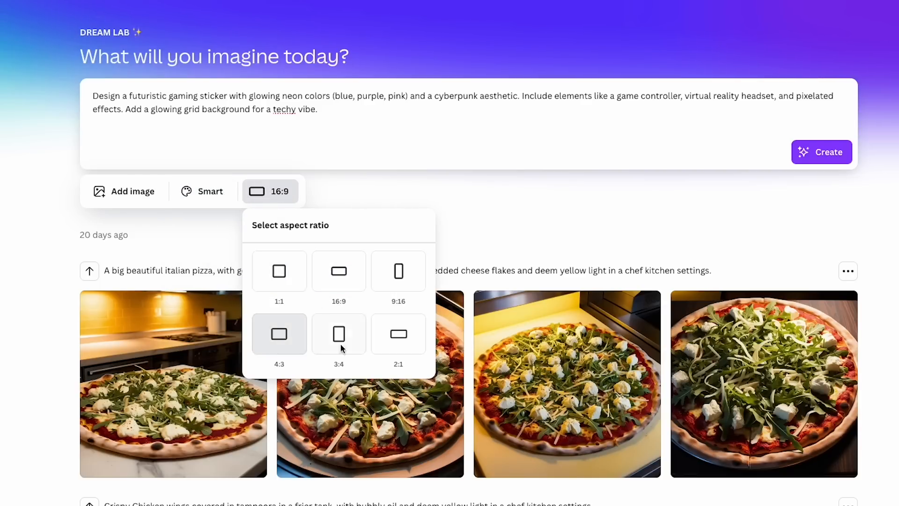
left_click(341, 168)
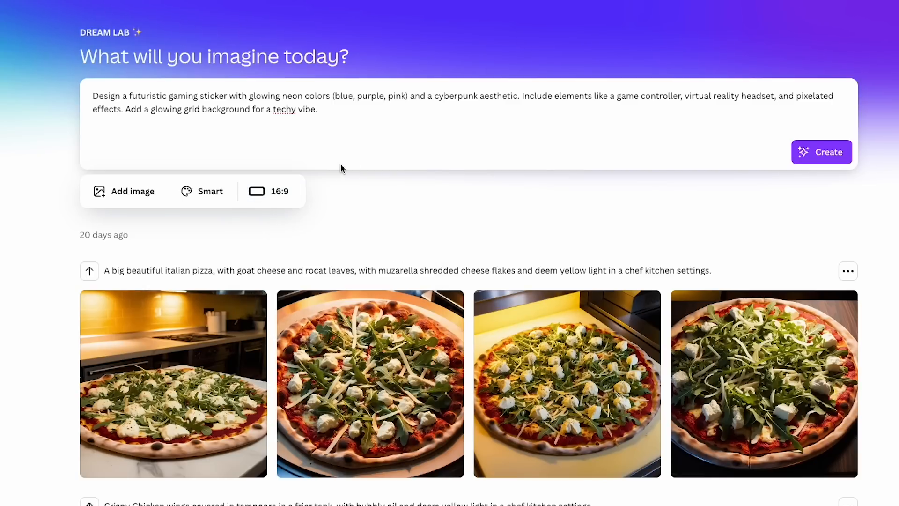
Create the gaming sticker images in Dream Lab with the Smart style at 16:9 and look over the results
left_click(823, 153)
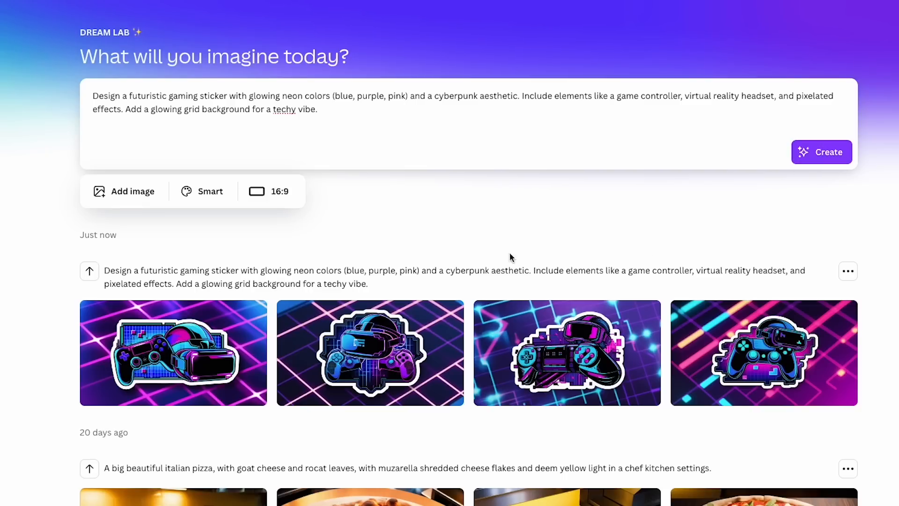
mouse_move(132, 342)
mouse_move(534, 358)
mouse_move(736, 364)
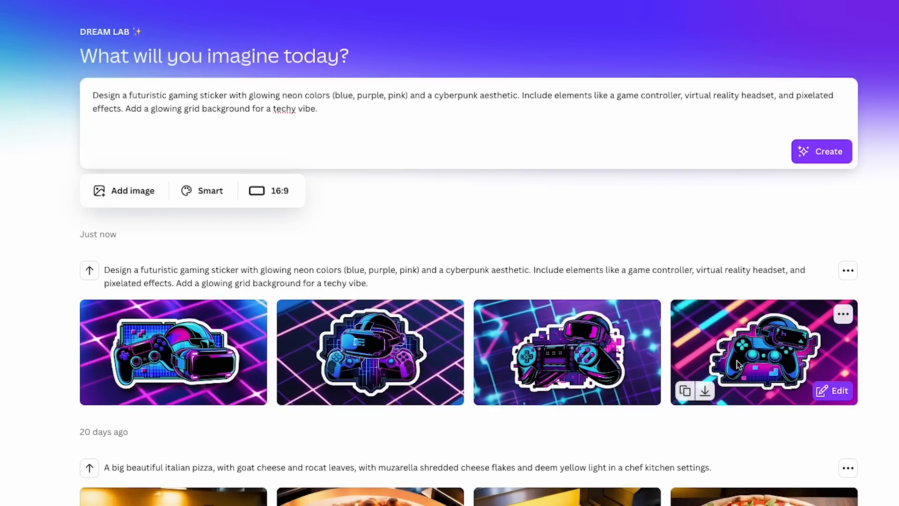
mouse_move(186, 347)
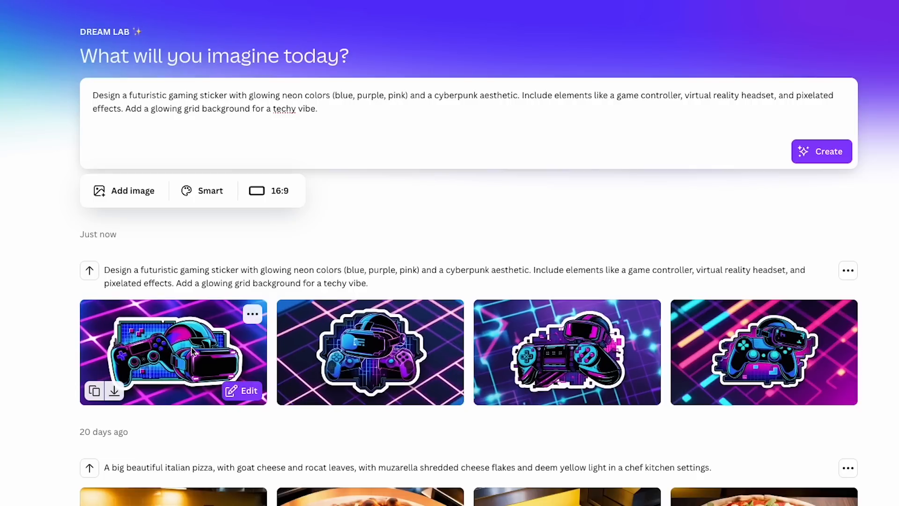
scroll(186, 347, "down", 1)
scroll(187, 348, "up", 1)
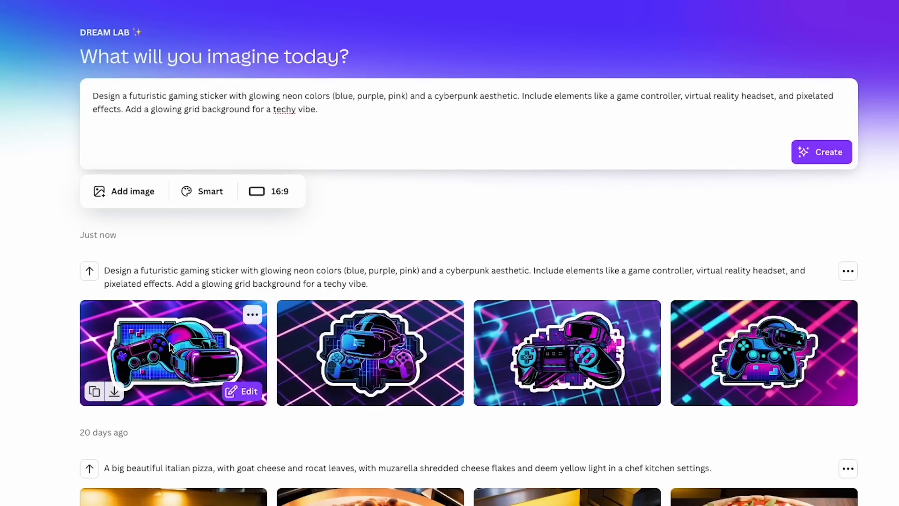
Examine the image guidance and other options for the first generated gaming sticker image
left_click(254, 315)
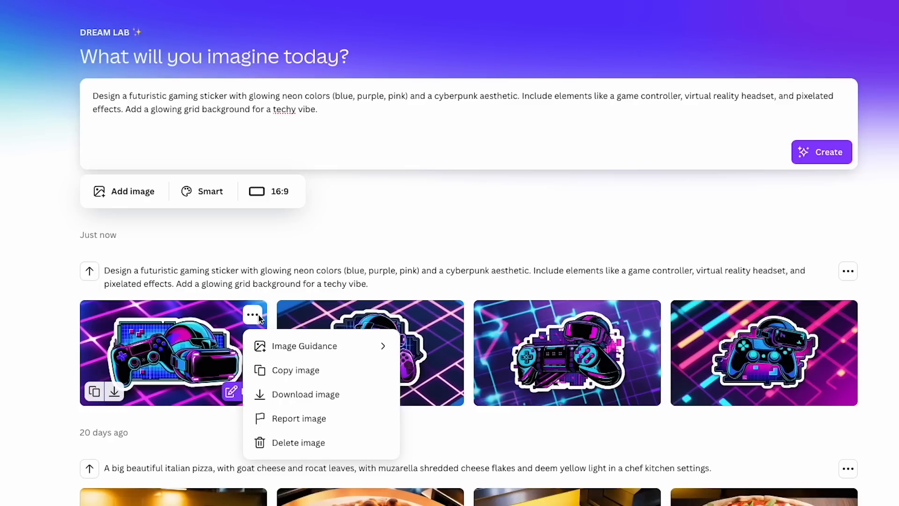
mouse_move(294, 351)
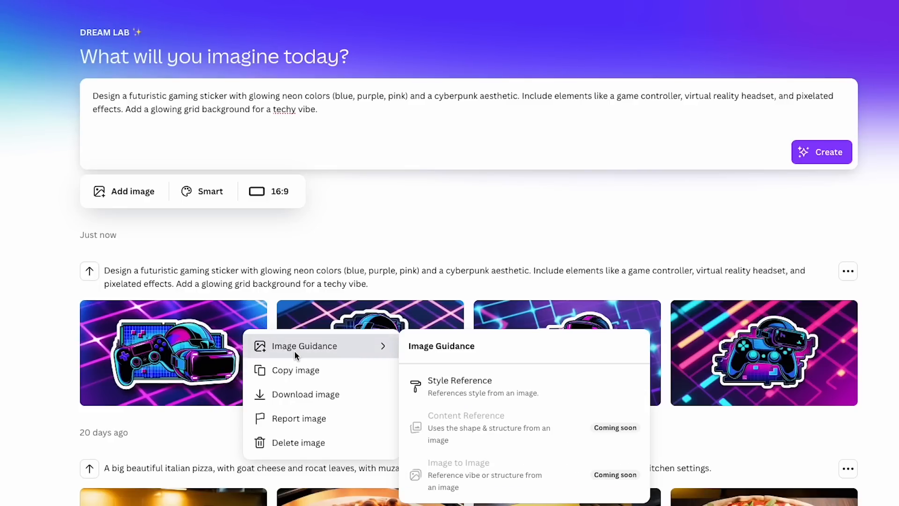
scroll(509, 380, "down", 1)
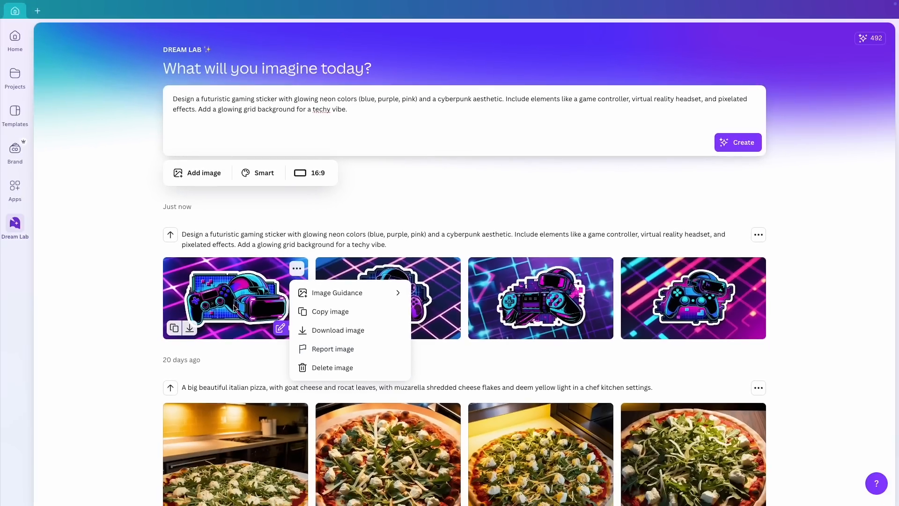
Open the first generated gaming sticker image in a new design and remove its background
left_click(234, 308)
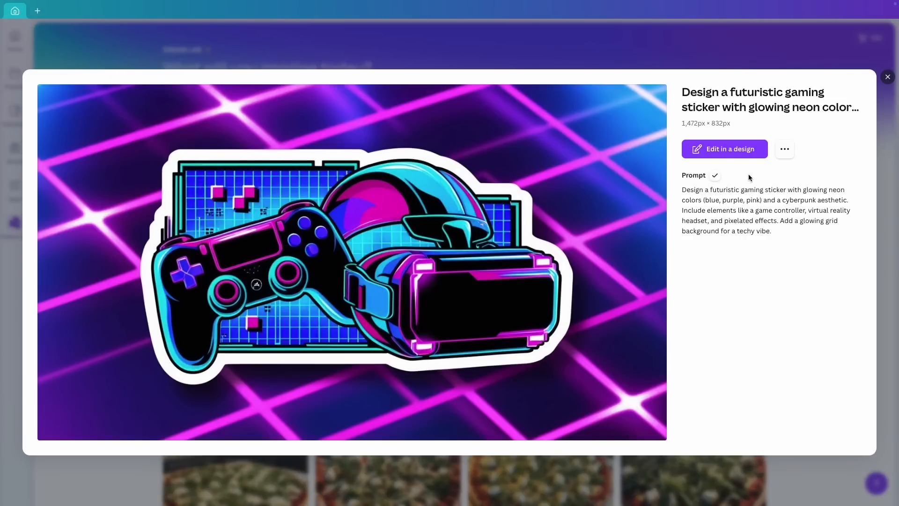
left_click(724, 149)
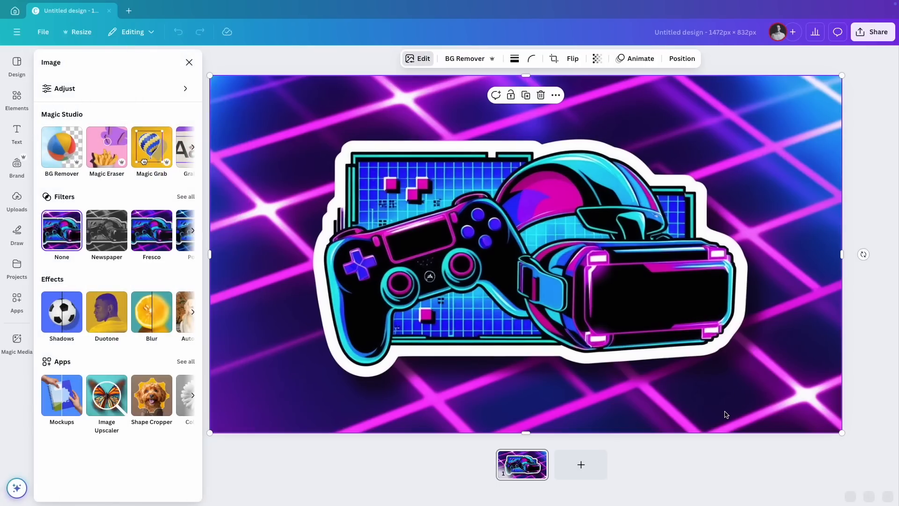
mouse_move(841, 434)
left_mouse_down()
mouse_move(701, 359)
mouse_move(840, 441)
left_mouse_up()
left_click_drag(745, 497, 732, 497)
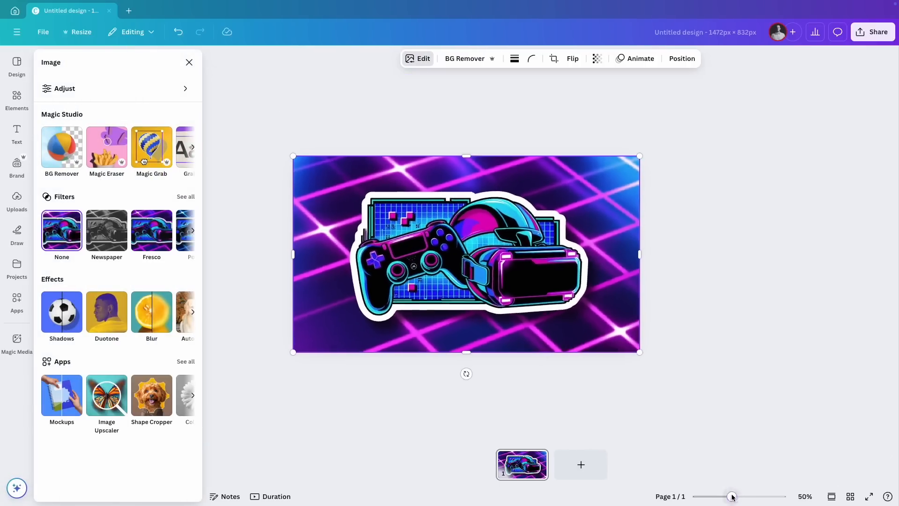
left_click(467, 58)
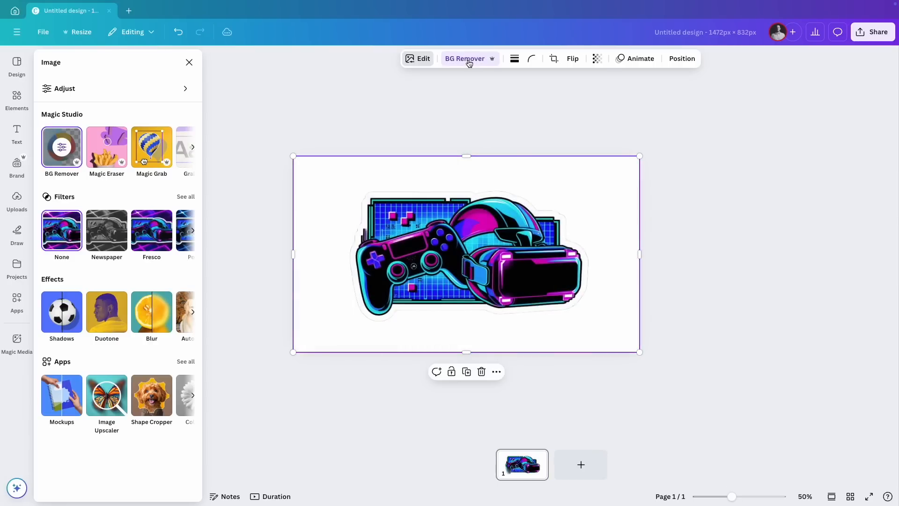
Crop the empty margins around the sticker on all four sides, shrink it and move it toward the page's upper left
left_click_drag(640, 255, 594, 254)
left_click_drag(443, 352, 442, 325)
left_click_drag(293, 240, 346, 241)
left_click_drag(470, 156, 470, 186)
left_click_drag(347, 186, 418, 225)
left_click_drag(494, 269, 381, 231)
left_click(562, 251)
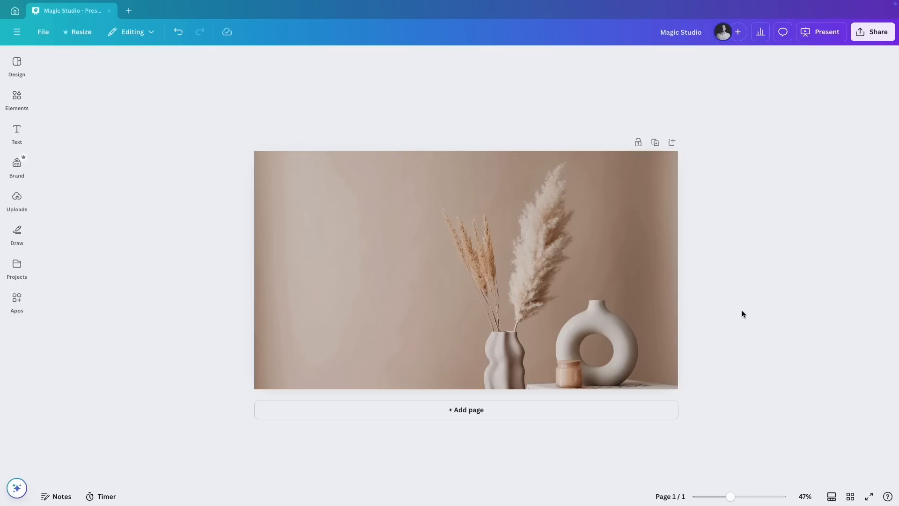
Open the vase photo in Magic Edit
left_click(619, 260)
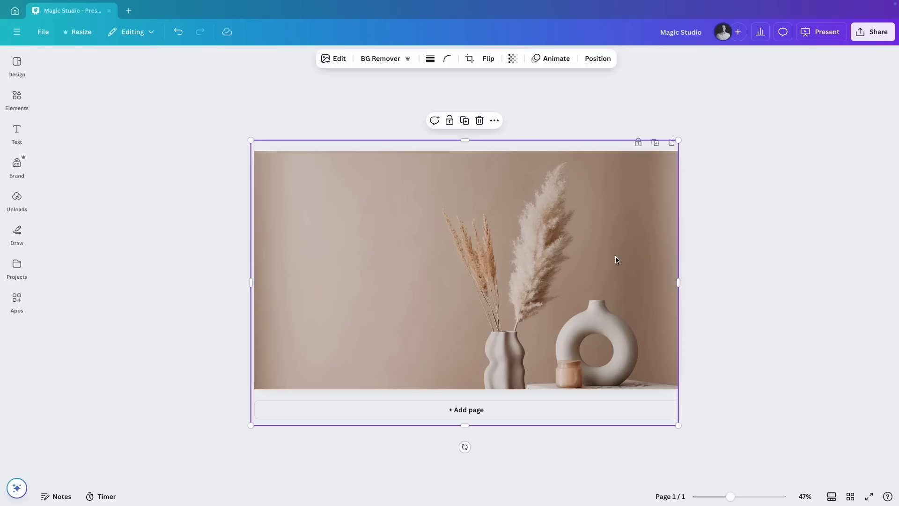
left_click(338, 58)
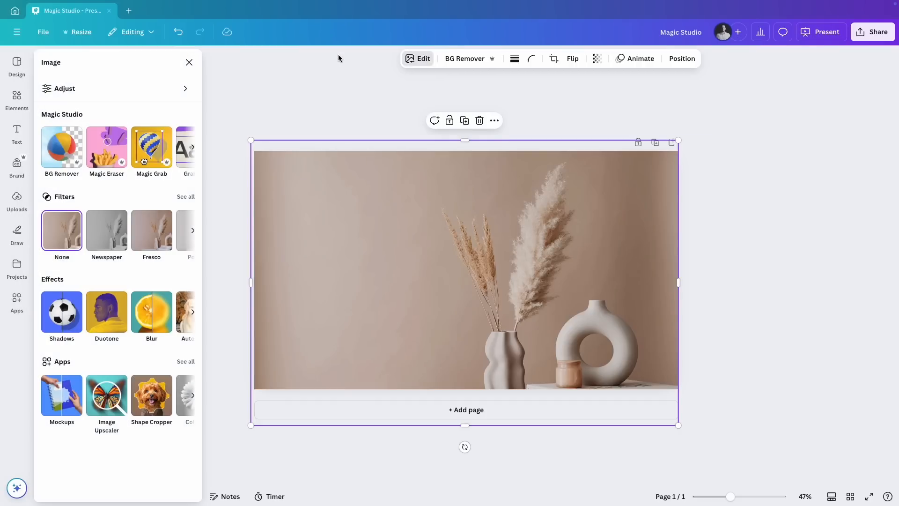
left_click(192, 148)
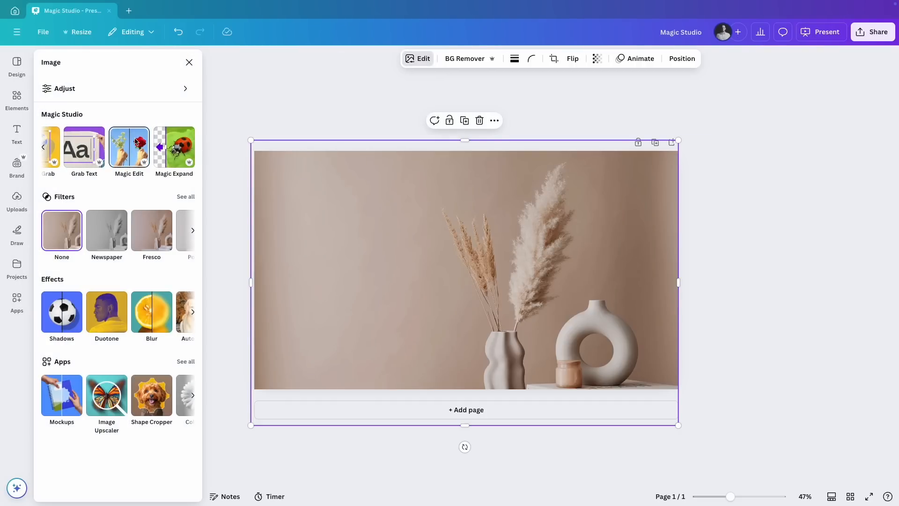
left_click(124, 148)
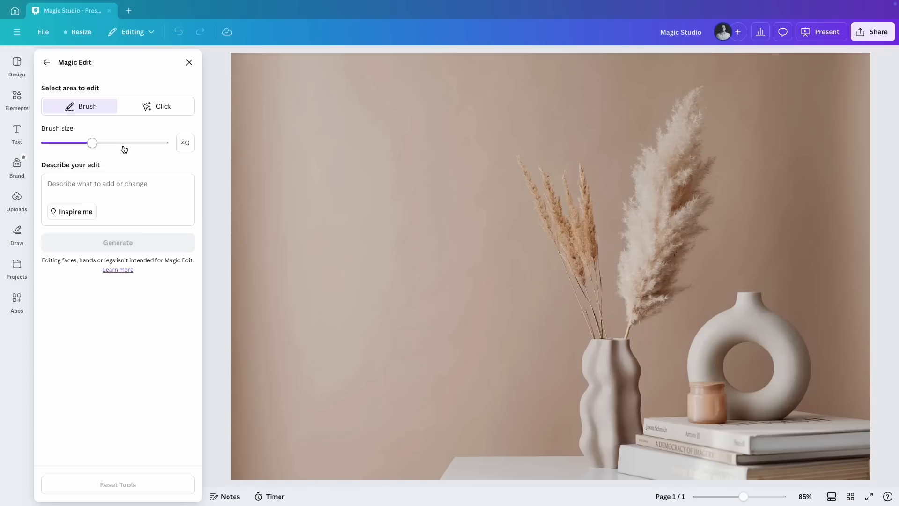
Try brushing an edit area over the thin dried stems, reducing the brush size to 21, and deselect it
mouse_move(517, 157)
left_mouse_down()
mouse_move(560, 221)
mouse_move(591, 296)
left_mouse_up()
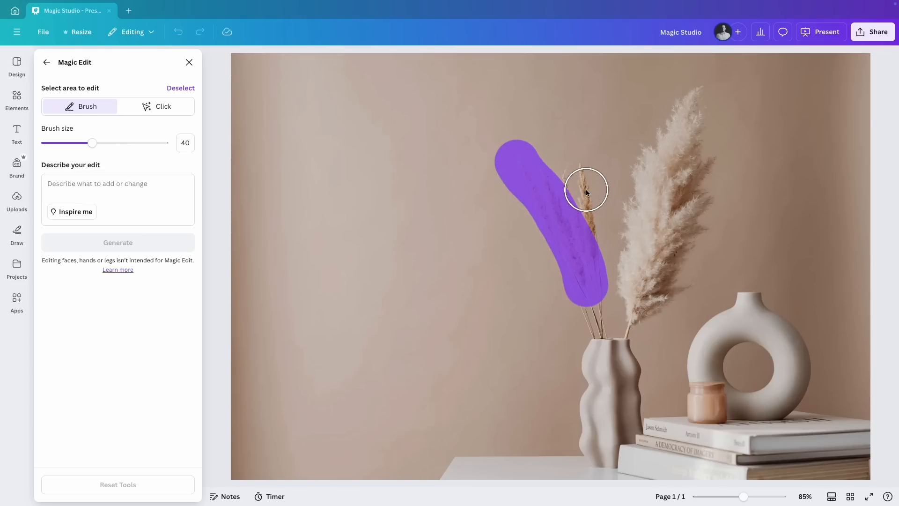
left_click_drag(92, 143, 69, 144)
mouse_move(580, 169)
left_mouse_down()
mouse_move(586, 217)
mouse_move(569, 179)
mouse_move(576, 241)
left_mouse_up()
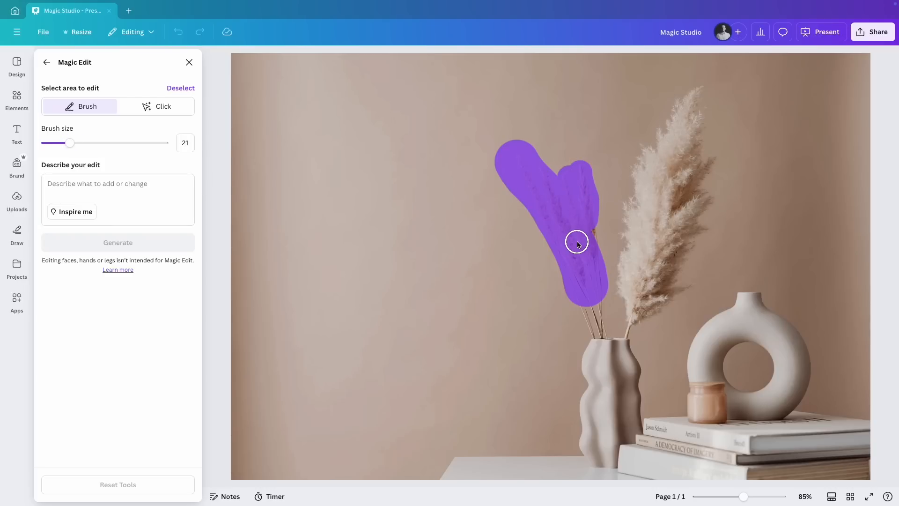
left_click(174, 88)
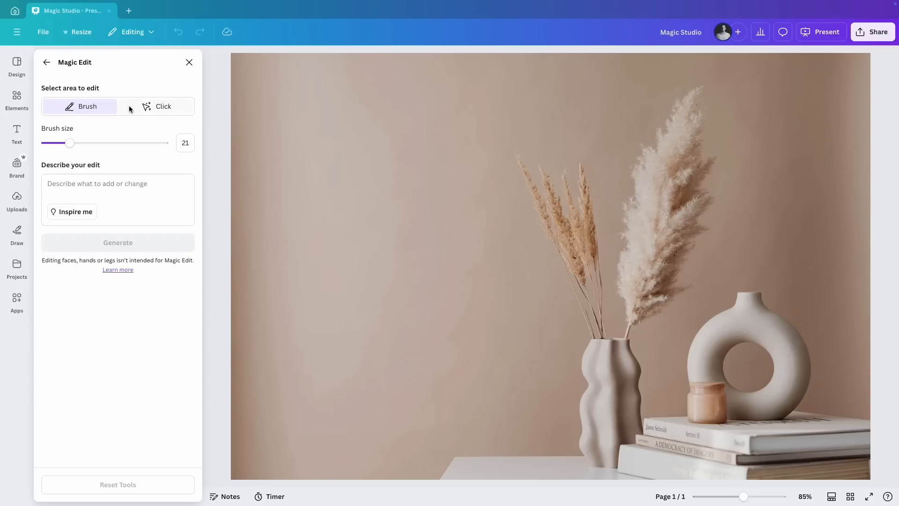
Select the ring-shaped vase using Magic Edit's Click selection and generate the edit "make it blue"
left_click(156, 106)
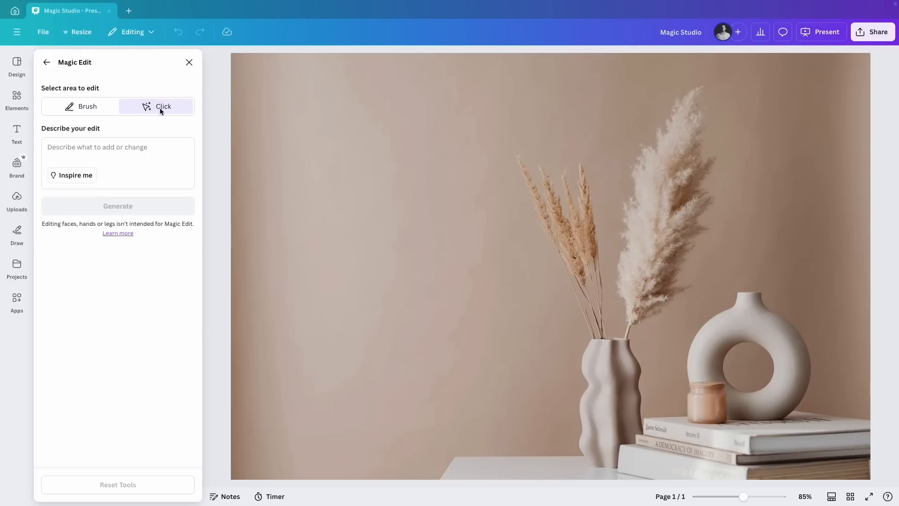
left_click(552, 206)
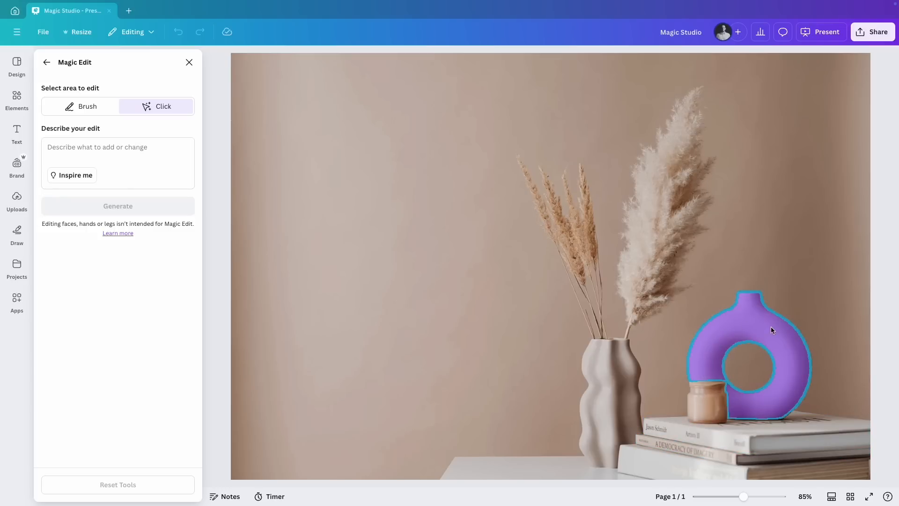
left_click(753, 324)
left_click(120, 155)
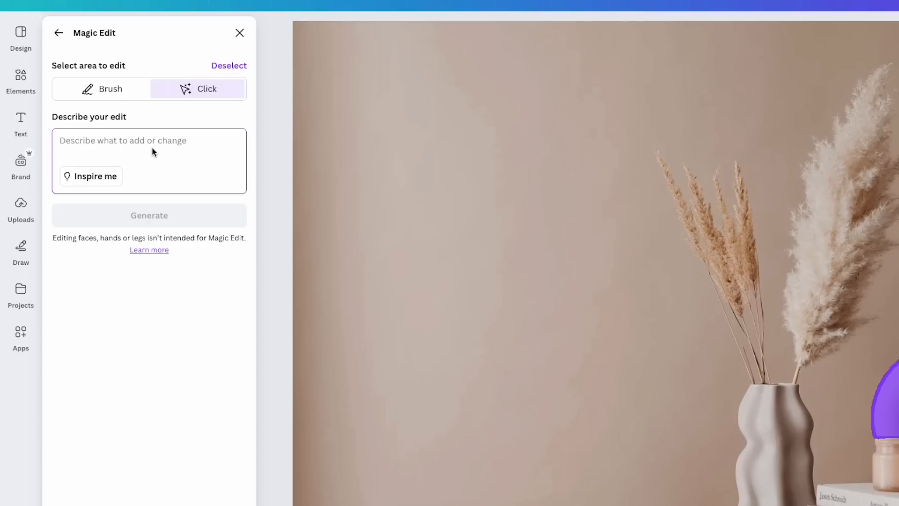
type("make it")
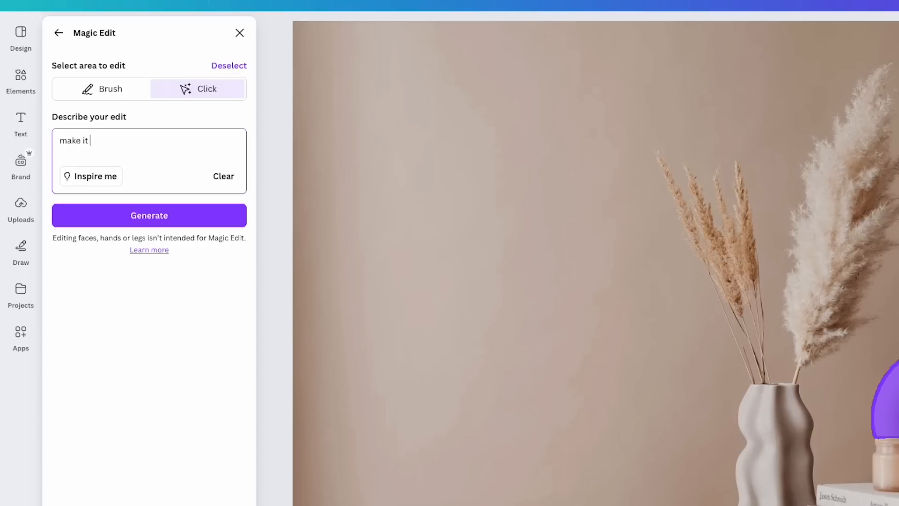
type(" blue")
left_click(127, 218)
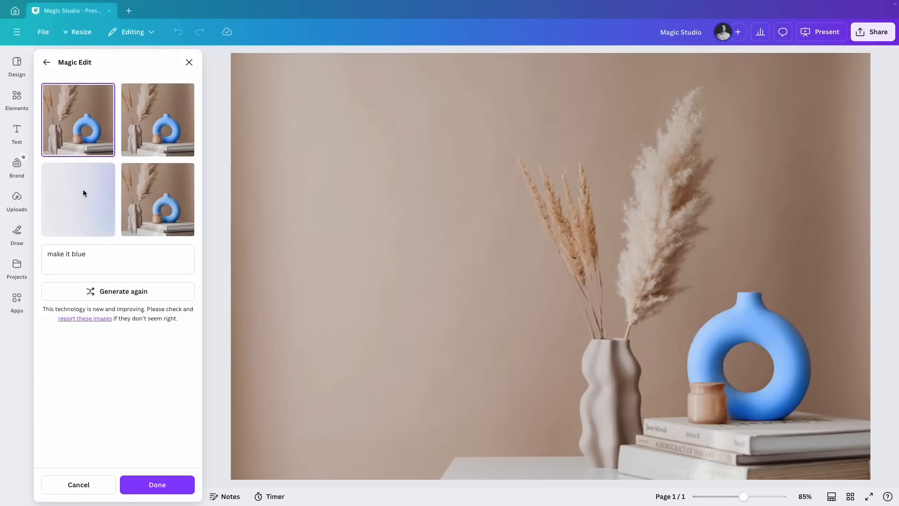
Compare the generated blue vase variations on the photo
left_click(163, 116)
left_click(171, 199)
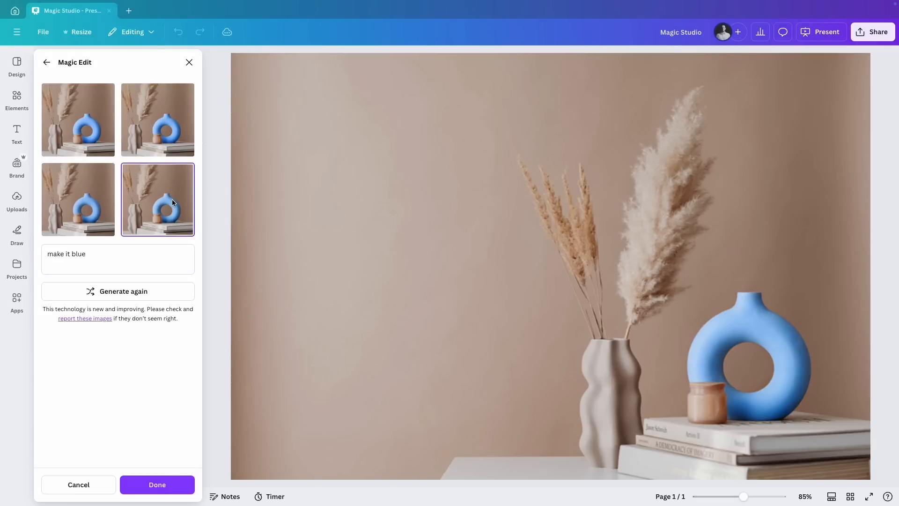
left_click(85, 206)
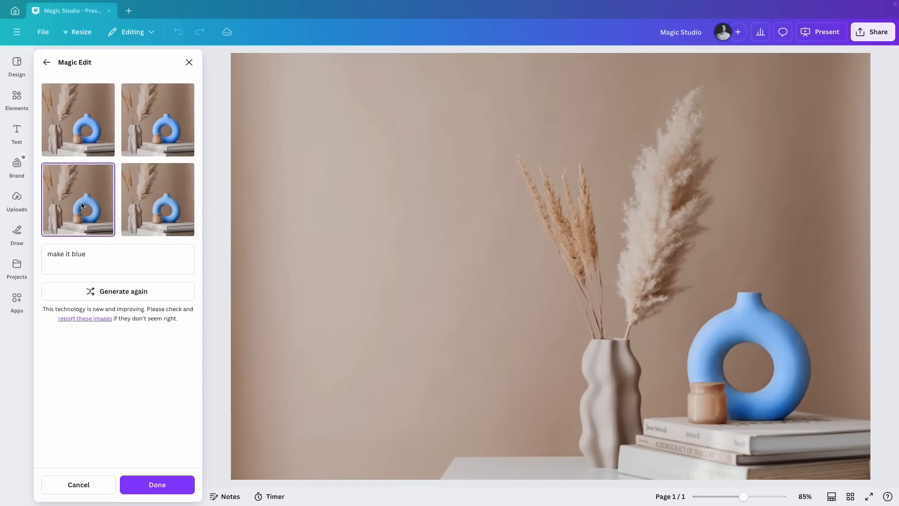
left_click(151, 130)
left_click(87, 128)
left_click(164, 136)
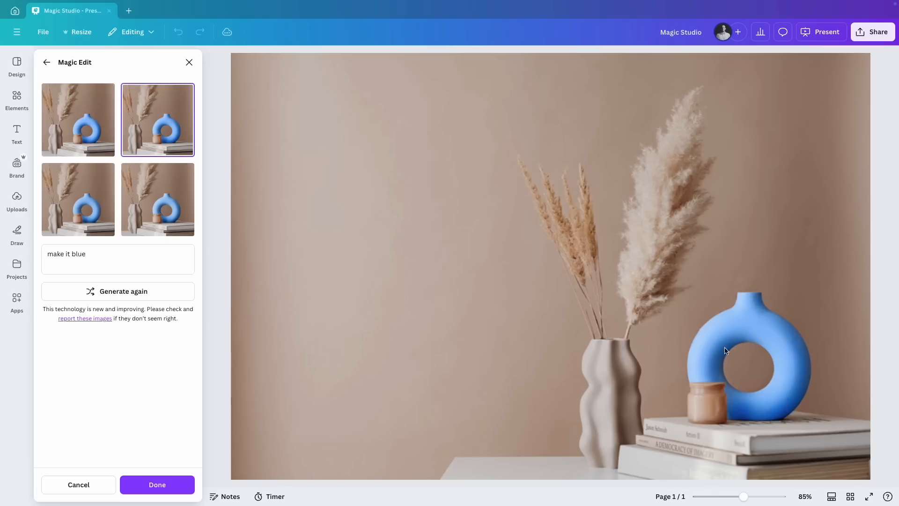
left_click_drag(743, 496, 733, 496)
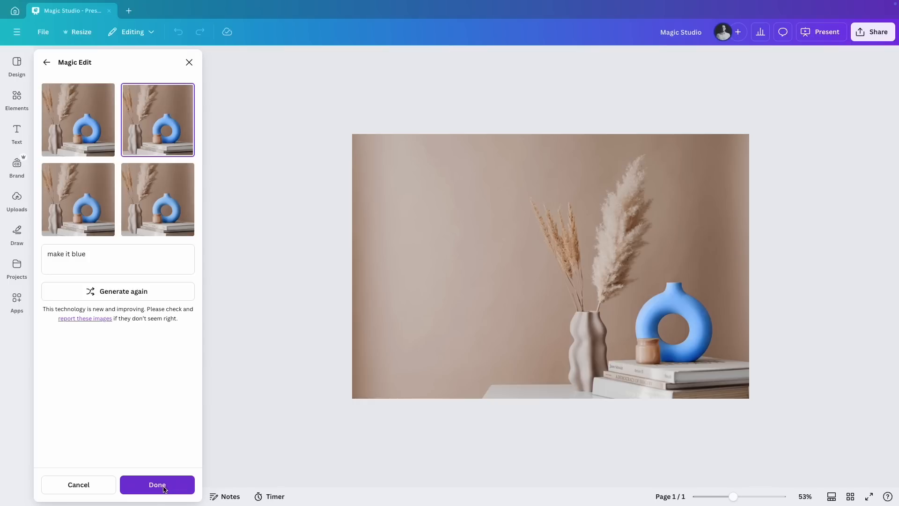
Change the edit description to "make it a dark blue" and generate the variations again
left_click(107, 256)
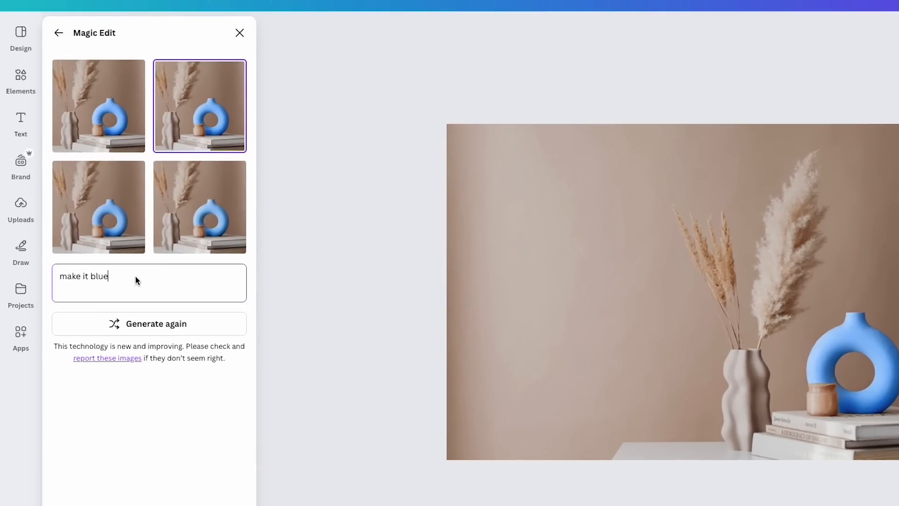
key("Left")
key("Left")
type("a dark")
left_click(149, 322)
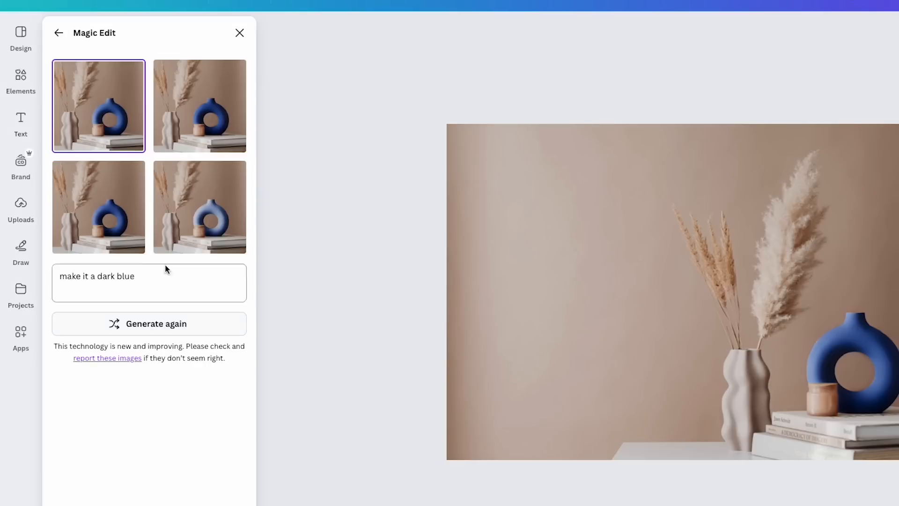
Compare the dark blue variations, apply the first one to the photo and deselect it
left_click(213, 200)
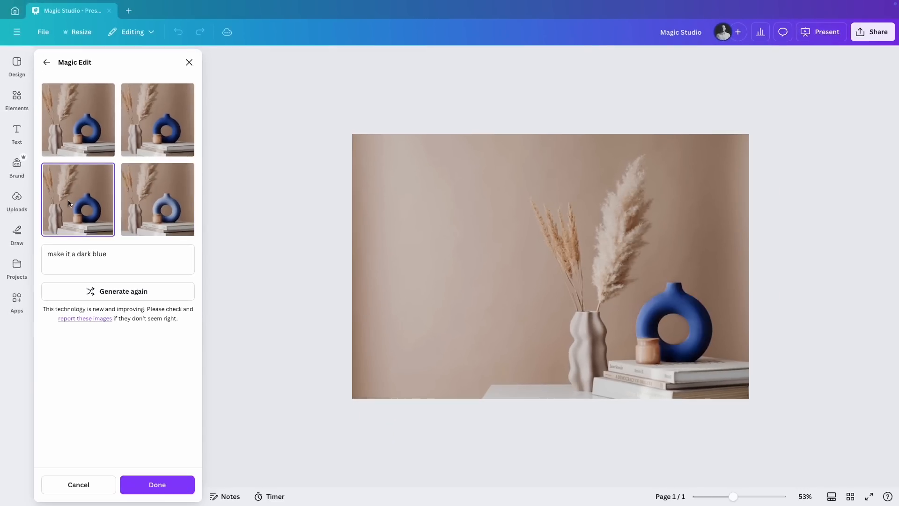
left_click(189, 124)
left_click(73, 133)
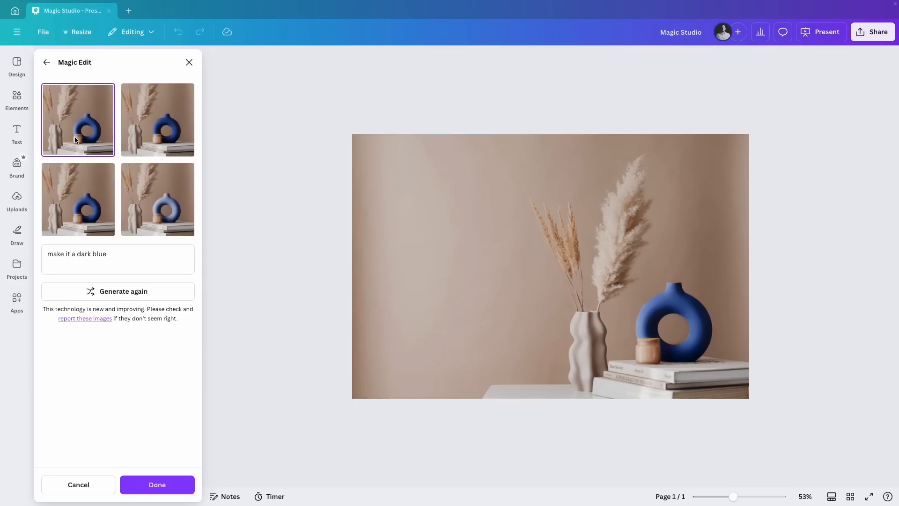
left_click(156, 486)
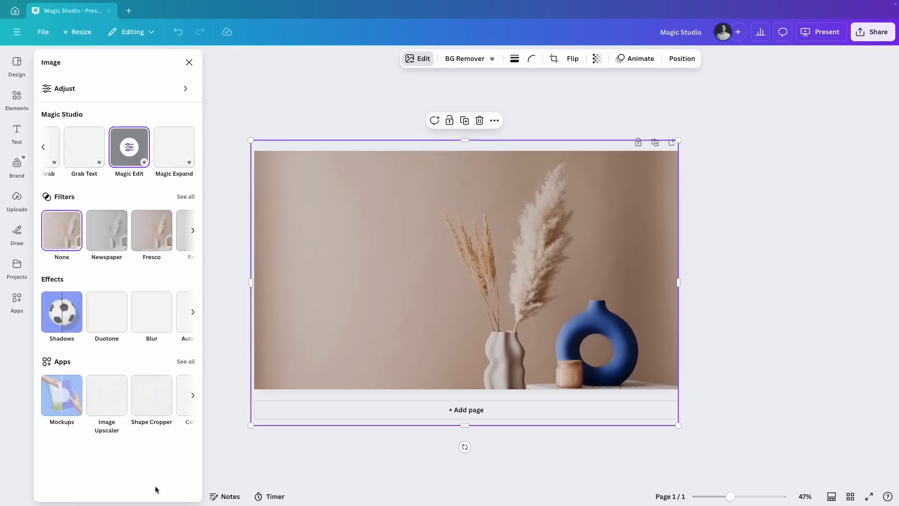
left_click(780, 326)
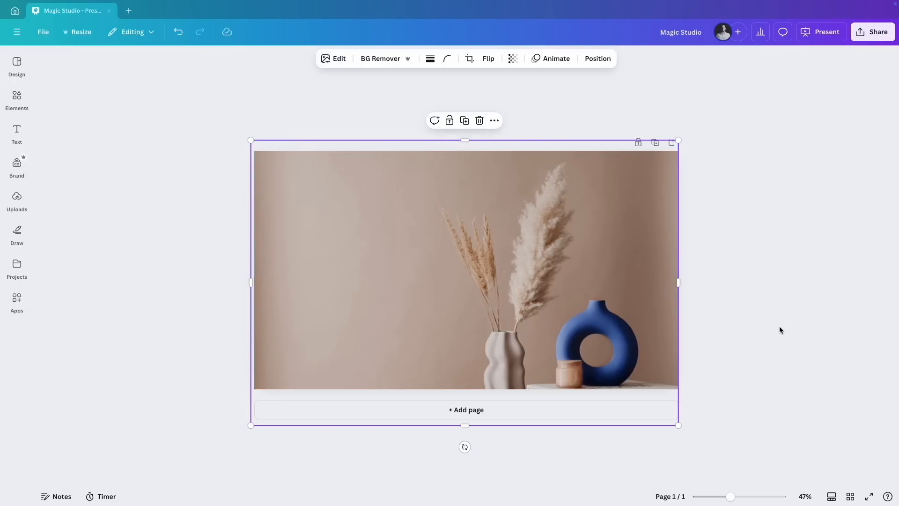
left_click(779, 326)
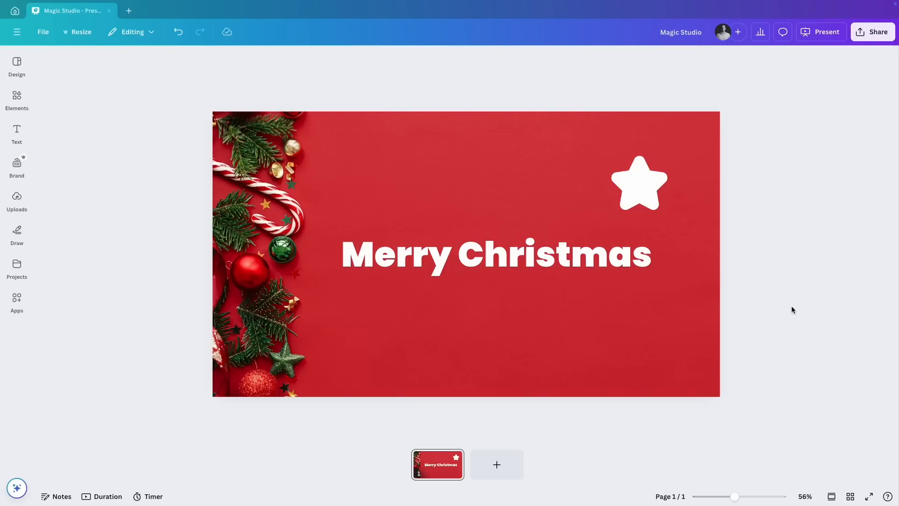
Find and open the Magic Morph app in the Christmas design and select the "Merry Christmas" text as its element
left_click(17, 303)
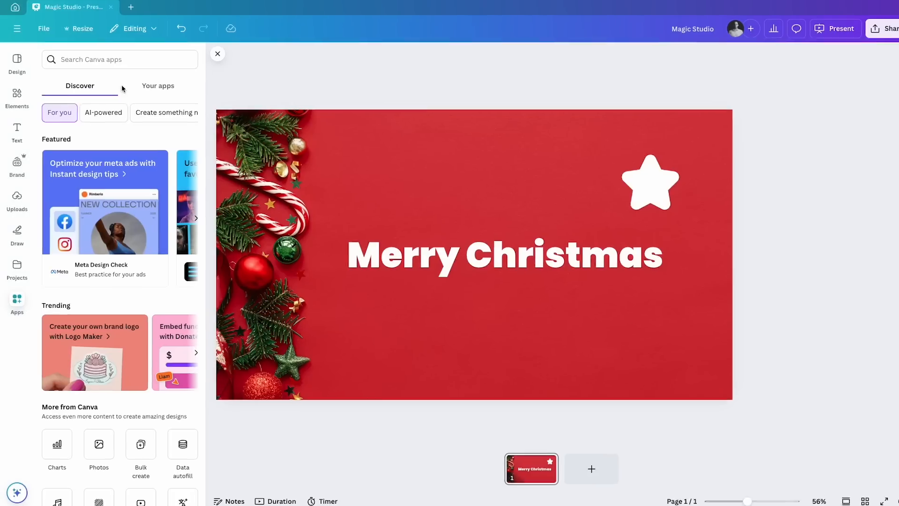
left_click(117, 61)
type("magic morph")
key("Return")
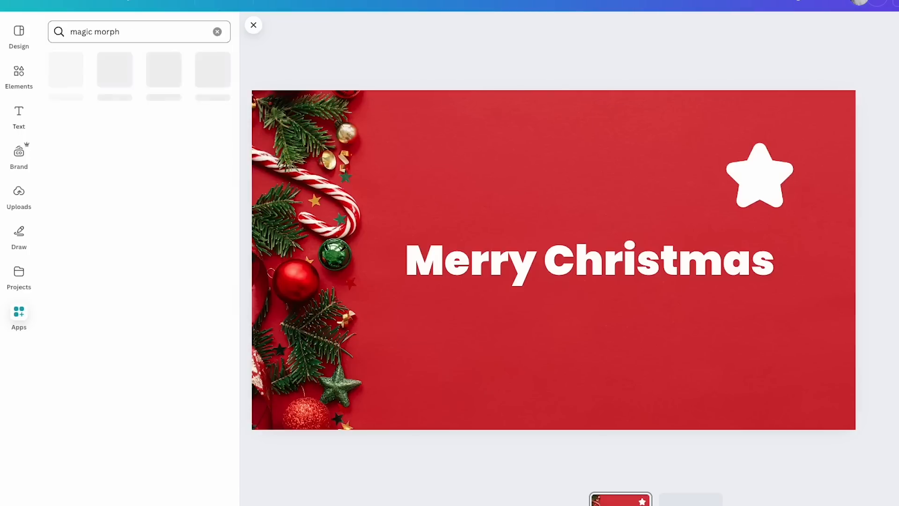
left_click(63, 76)
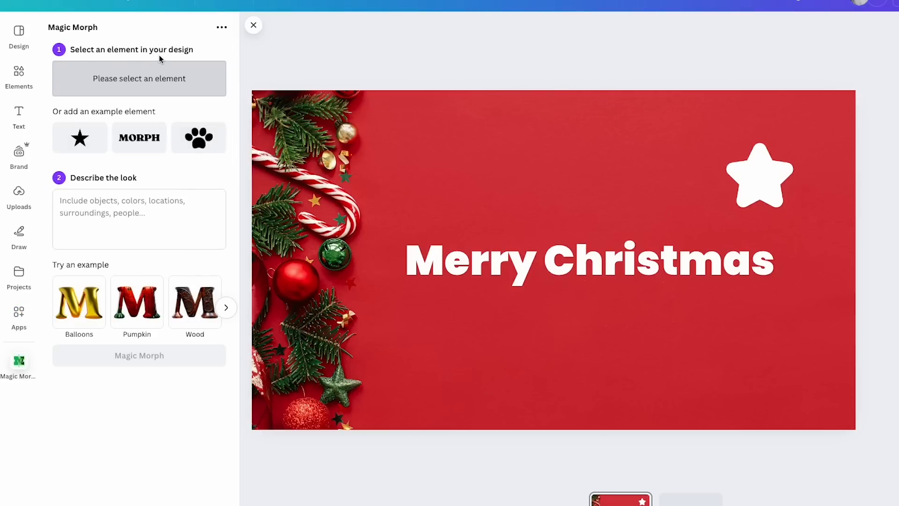
left_click(453, 252)
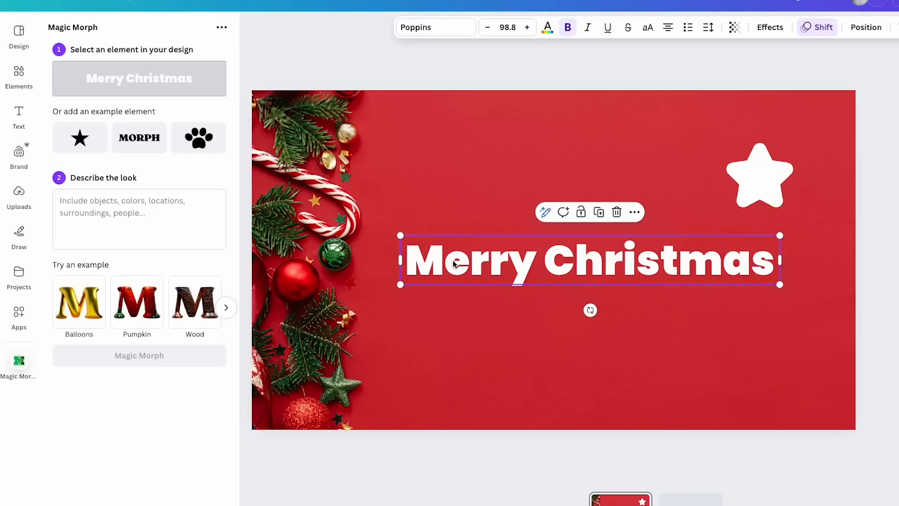
Set the "Merry Christmas" text as the Magic Morph element, describe the look as "gingerbread" and generate the variations
left_click(754, 175)
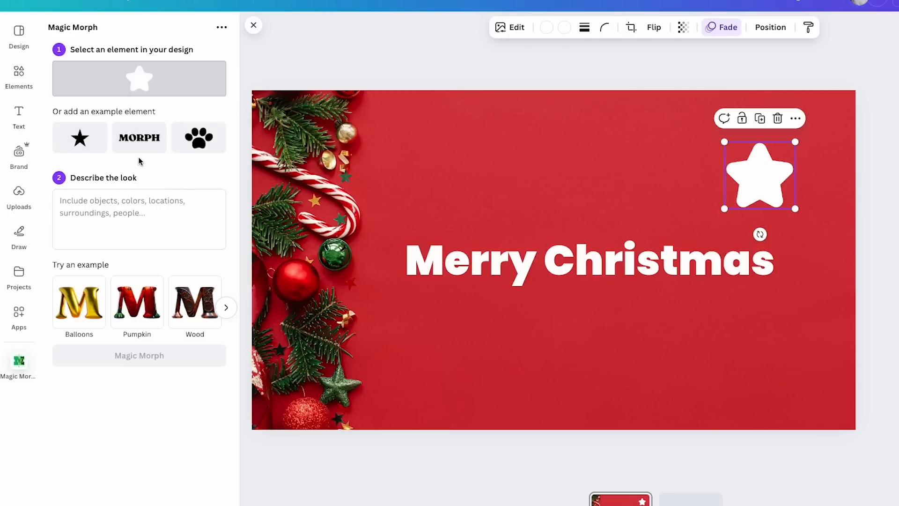
left_click(466, 267)
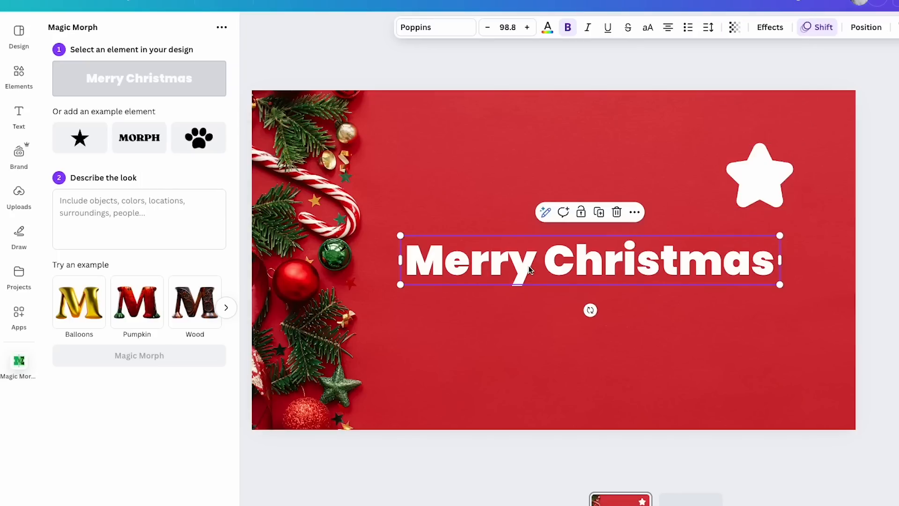
left_click(99, 216)
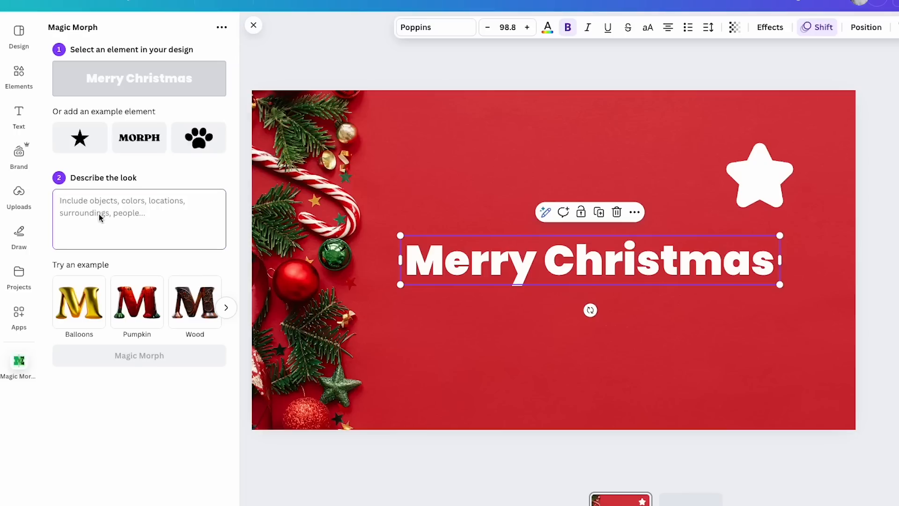
type("gingerbread")
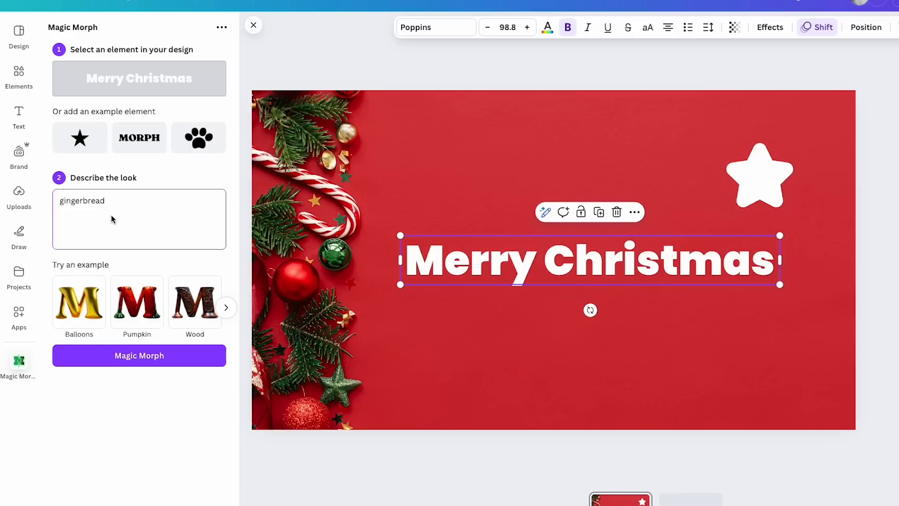
left_click(159, 360)
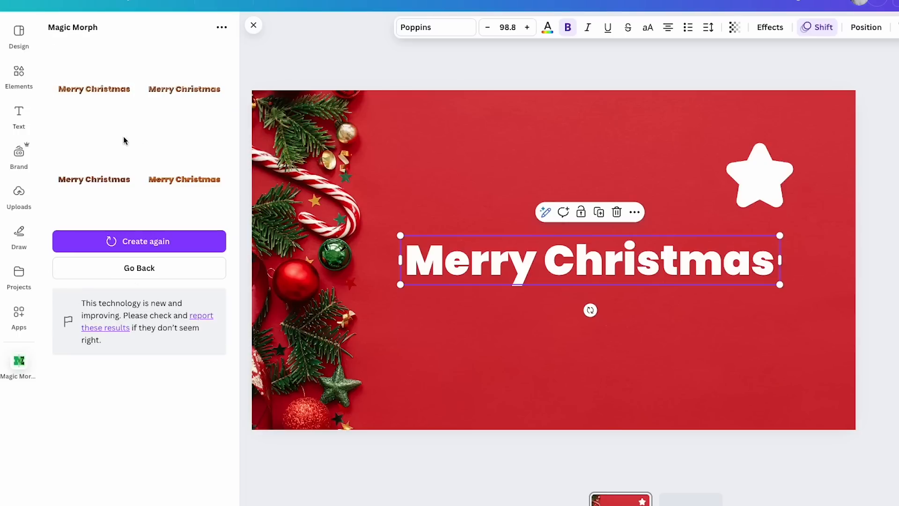
Try the first gingerbread "Merry Christmas" variation enlarged below the heading, and delete it
left_click(101, 108)
left_click_drag(490, 266, 436, 340)
left_click_drag(631, 307, 843, 260)
left_click_drag(688, 322, 695, 322)
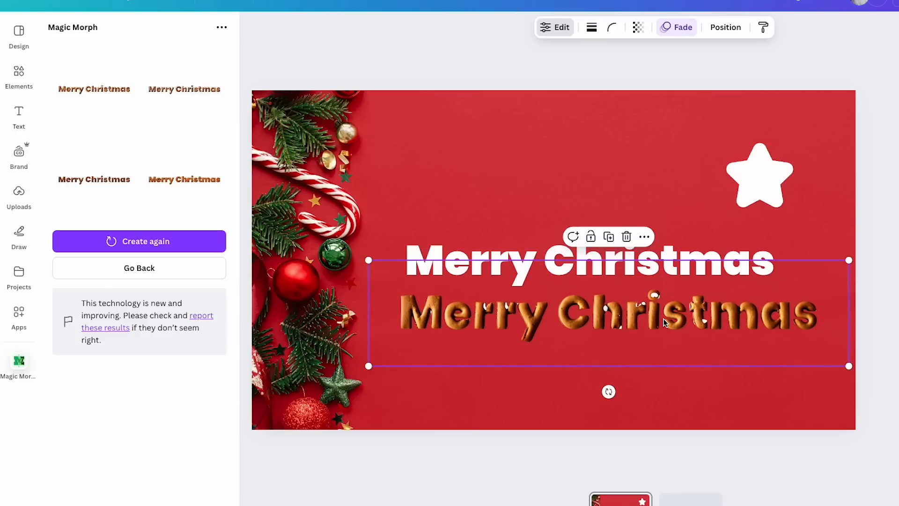
key("Delete")
Try the fourth gingerbread "Merry Christmas" variation on the design, enlarge it to inspect its texture up close, and delete it
left_click(171, 178)
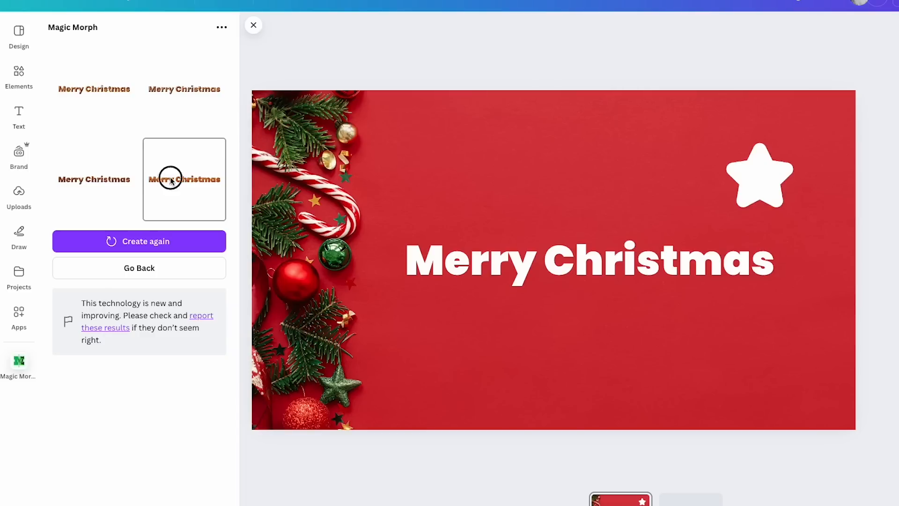
left_click_drag(502, 270, 477, 368)
left_click_drag(662, 331, 887, 281)
left_click_drag(735, 331, 698, 338)
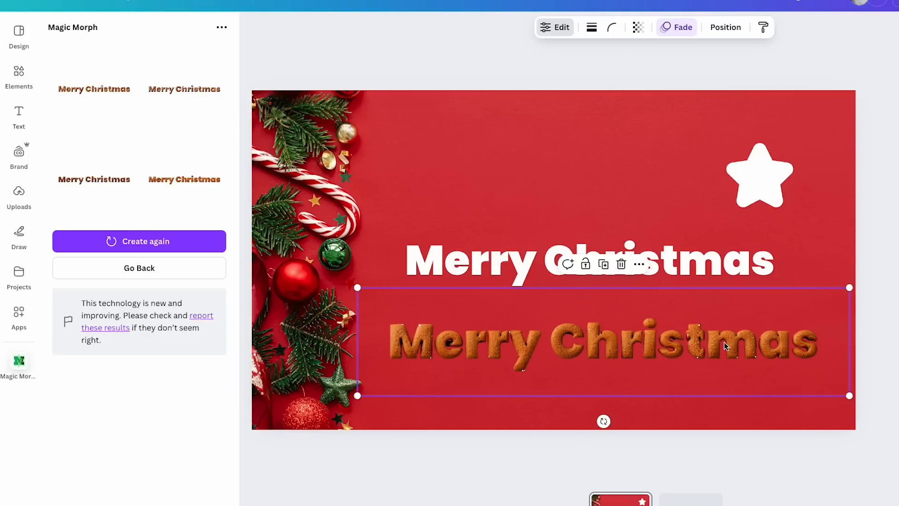
left_click_drag(849, 288, 898, 245)
left_click_drag(574, 345, 618, 349)
left_click_drag(401, 249, 223, 188)
left_click_drag(406, 302, 521, 316)
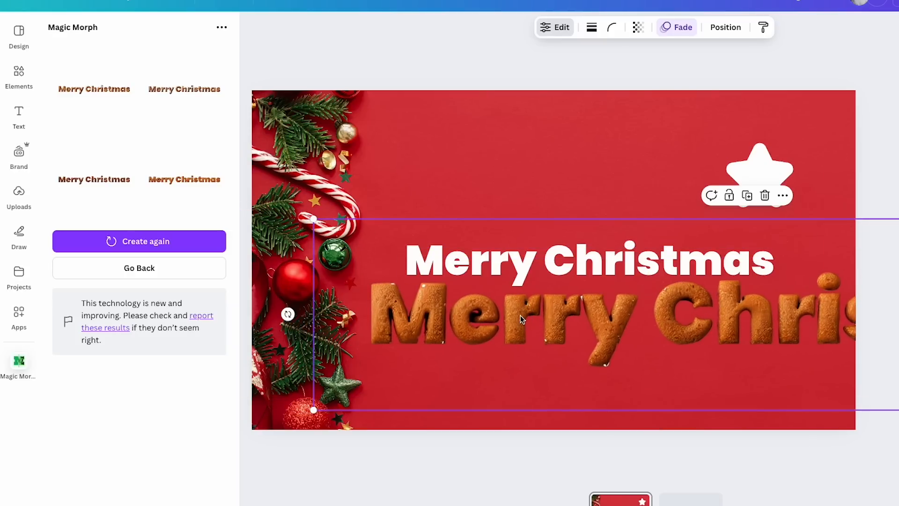
scroll(562, 260, "up", 5)
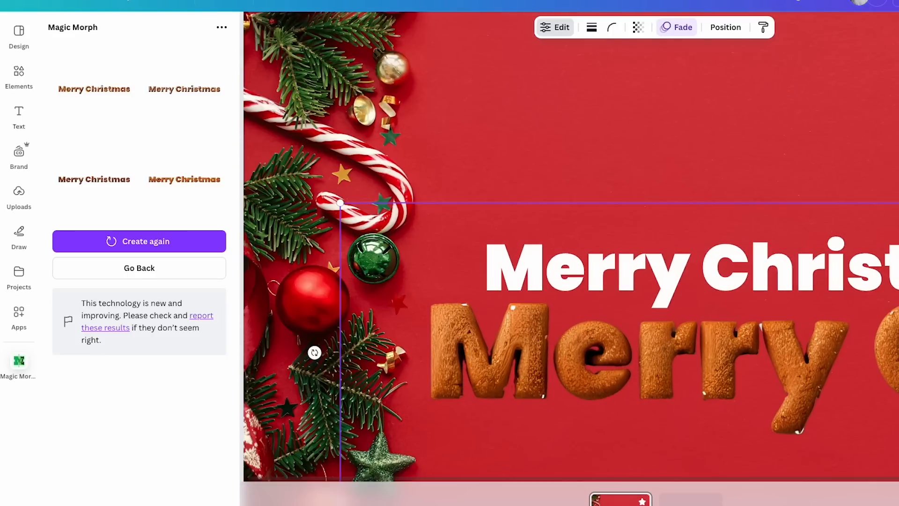
scroll(600, 330, "down", 5)
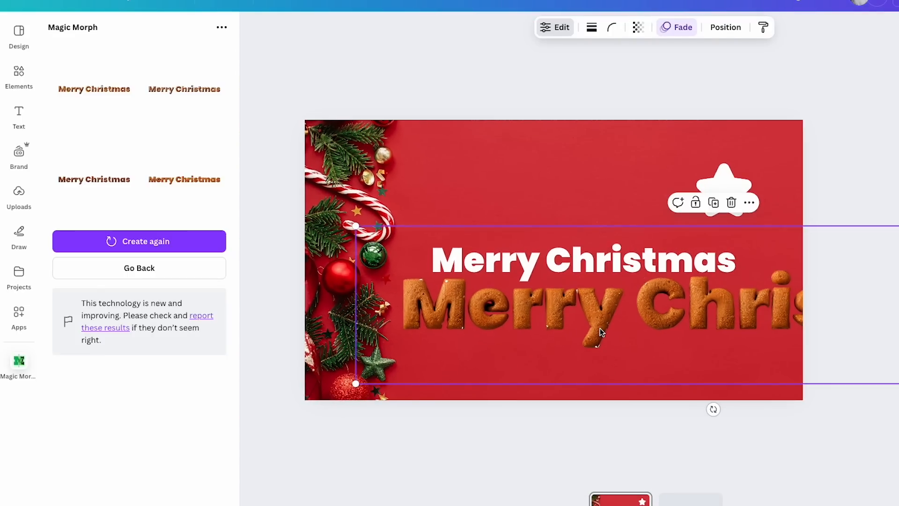
key("Delete")
Shorten the heading to "Merry" and generate new gingerbread variations of it with Magic Morph
left_click(127, 272)
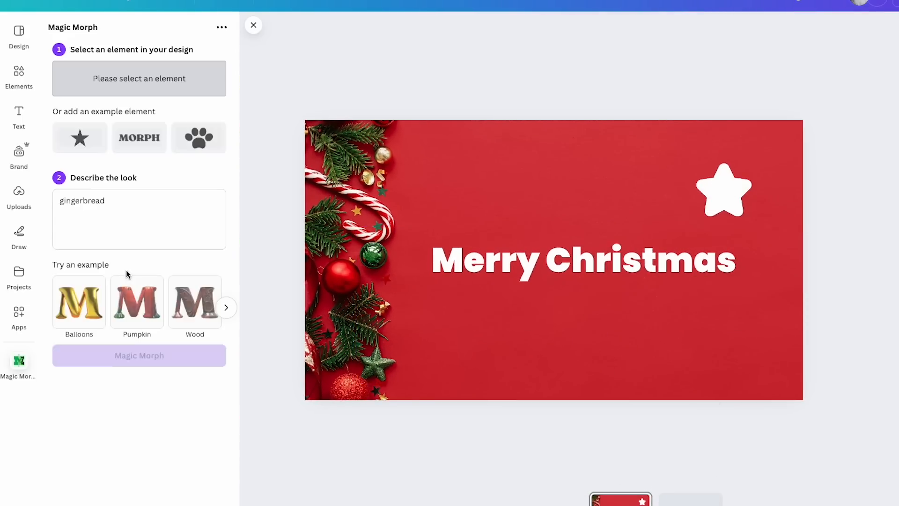
double_click(537, 275)
left_click(539, 275)
left_click_drag(539, 275, 734, 259)
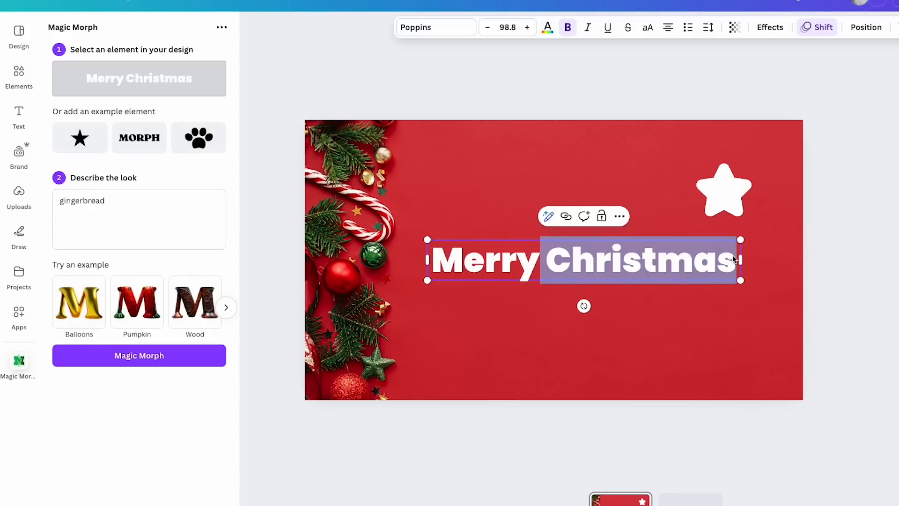
key("BackSpace")
left_click(505, 201)
left_click(573, 263)
left_click(100, 201)
left_click(124, 359)
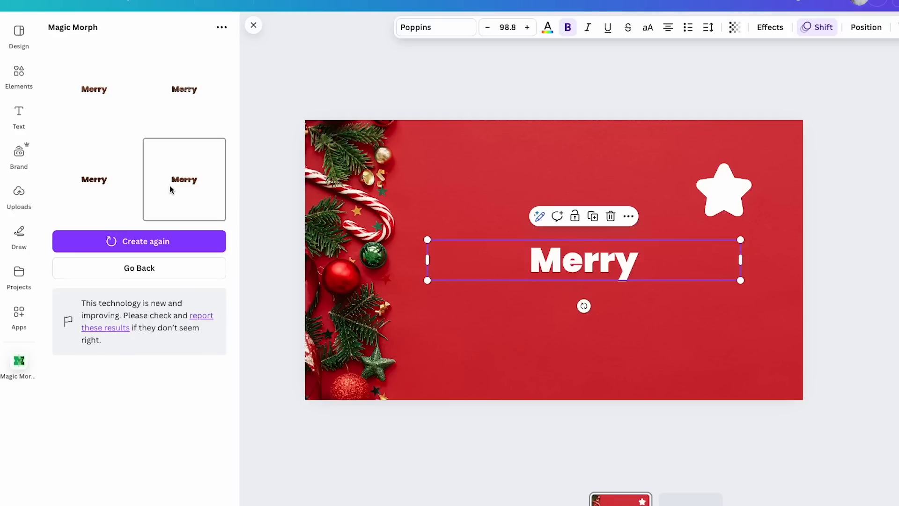
Add the fourth gingerbread "Merry" variation and enlarge it below the white heading
left_click(170, 188)
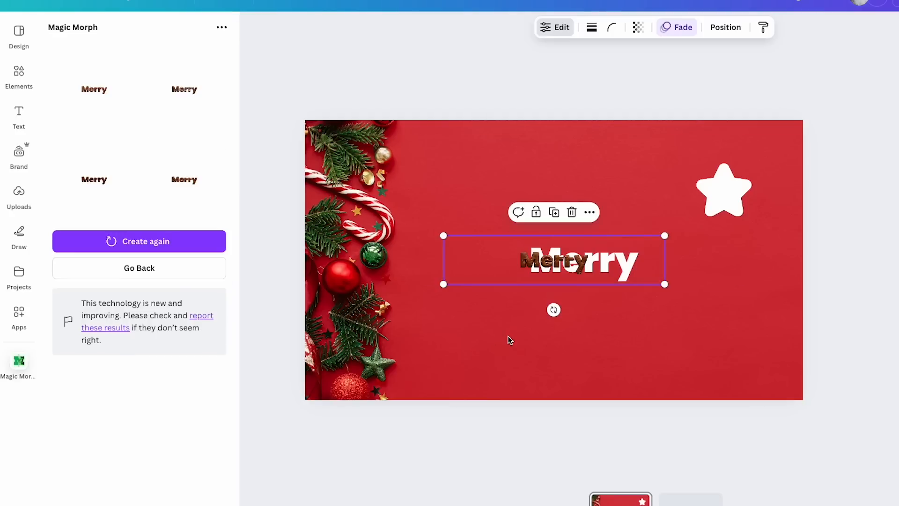
left_click_drag(538, 268, 507, 330)
left_click_drag(634, 297, 898, 224)
left_click_drag(697, 294, 532, 320)
left_click_drag(799, 251, 898, 218)
left_click_drag(640, 293, 569, 333)
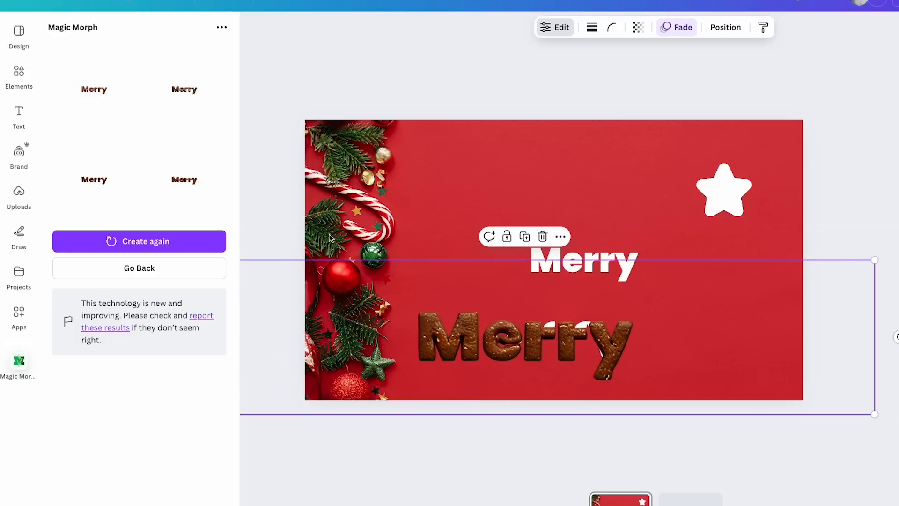
Add the third gingerbread "Merry" variation, enlarge it and position it just above the previous one
left_click(94, 180)
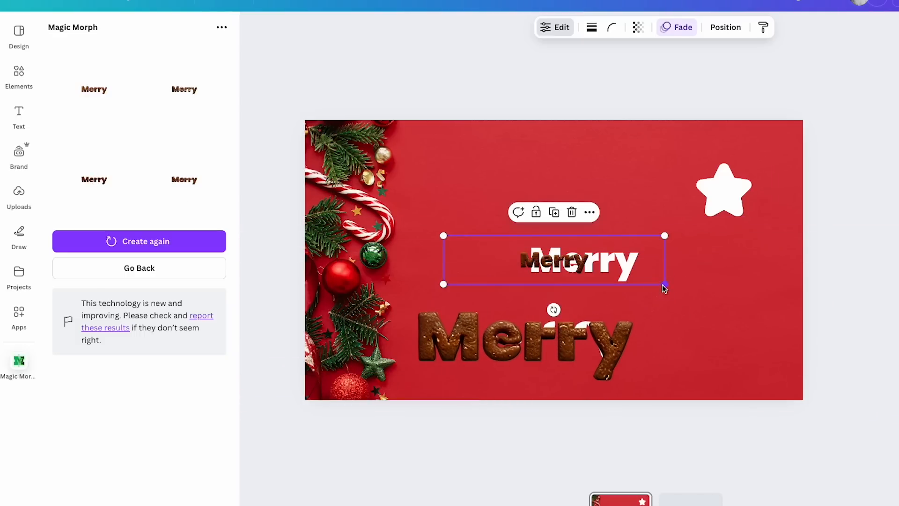
left_click_drag(670, 286, 898, 351)
left_click_drag(751, 333, 533, 313)
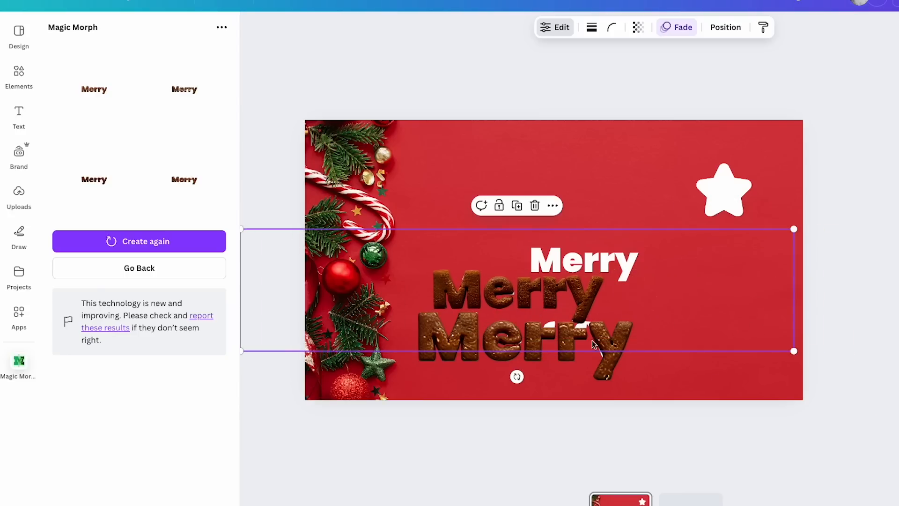
Add the second gingerbread "Merry" variation with white icing dots, enlarge it and stack it above the other two
left_click(185, 89)
left_click_drag(665, 291, 898, 413)
left_click_drag(704, 312, 486, 200)
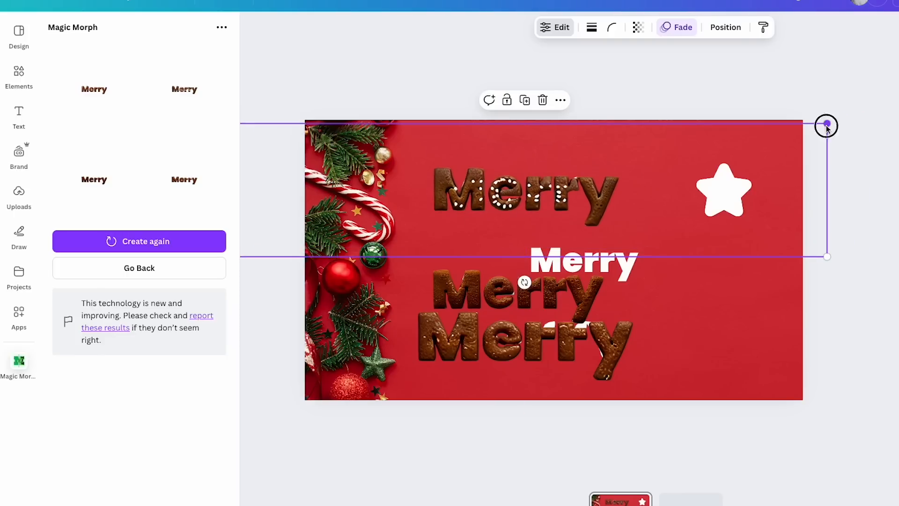
left_click_drag(827, 126, 898, 95)
left_click_drag(642, 168, 581, 233)
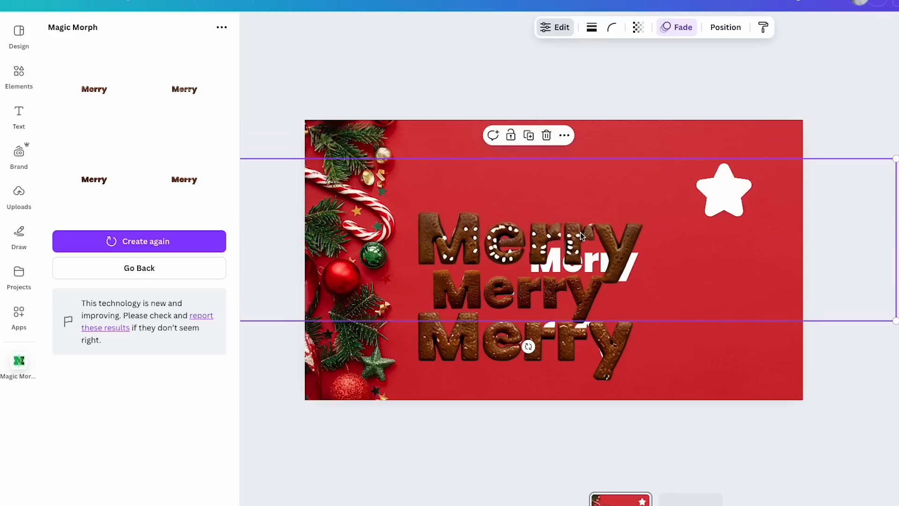
Add the first gingerbread "Merry" variation enlarged near the upper edge of the design and deselect it
left_click(82, 95)
left_click_drag(668, 286, 594, 238)
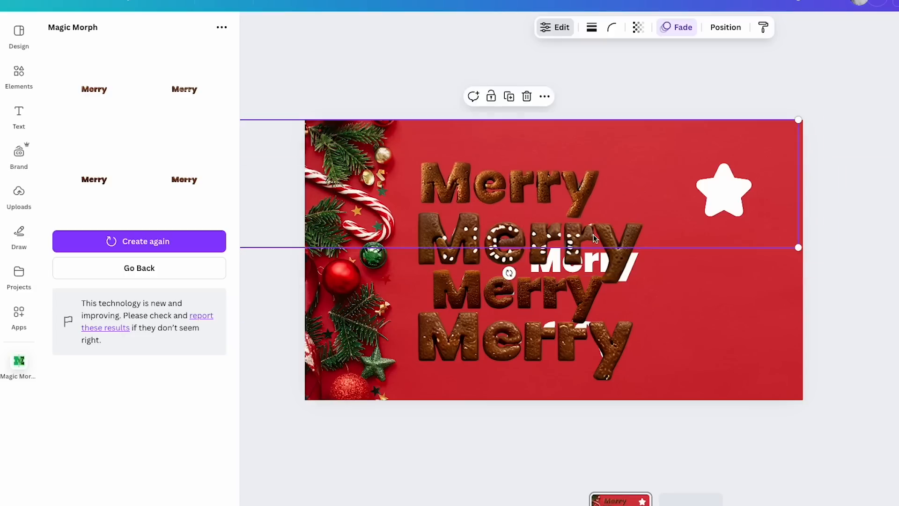
left_click(897, 338)
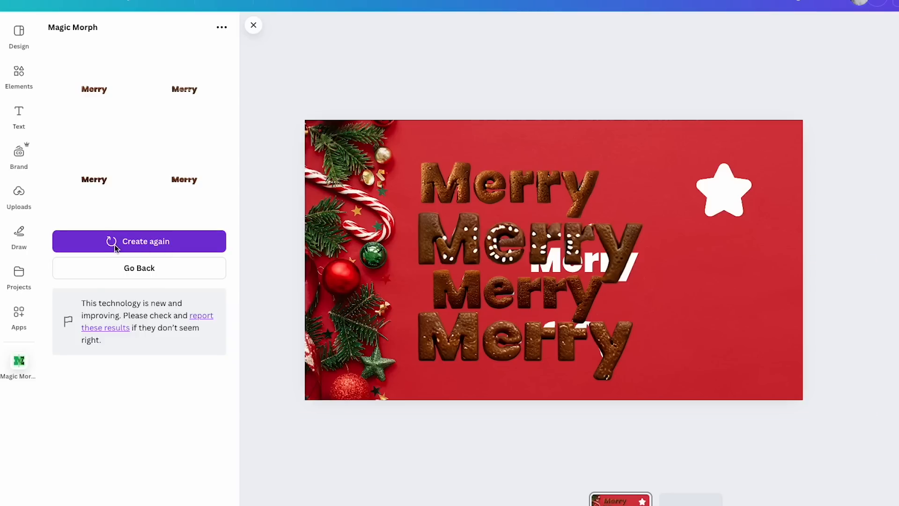
Return to the Magic Morph settings and clear the extra gingerbread words, leaving only the white-dotted "Merry" below the heading
left_click(152, 261)
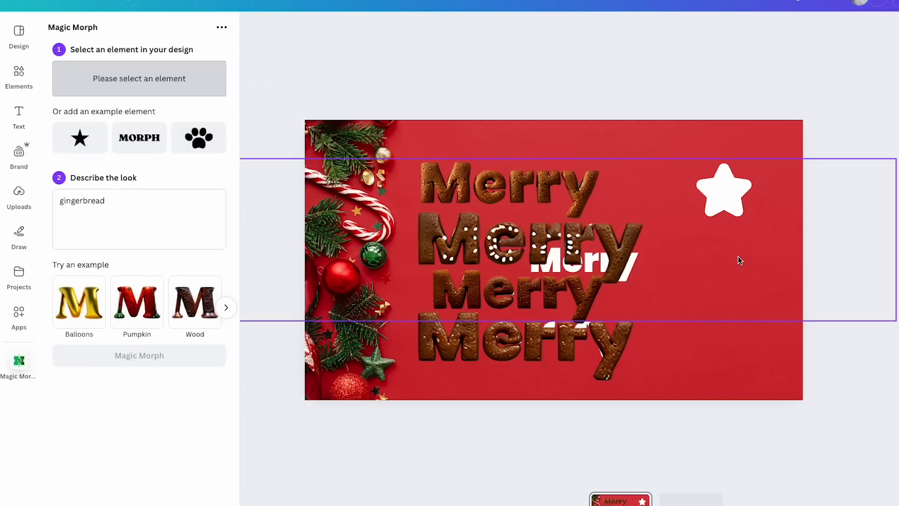
left_click_drag(651, 163, 564, 171)
left_click_drag(732, 201, 720, 245)
left_click_drag(728, 170, 703, 167)
left_click(480, 189)
key("Delete")
left_click_drag(526, 300, 507, 350)
left_click(471, 300)
key("Delete")
left_click(471, 351)
Choose the white star as the Magic Morph element, change the look to "foil balloon" and generate the variations
left_click(720, 181)
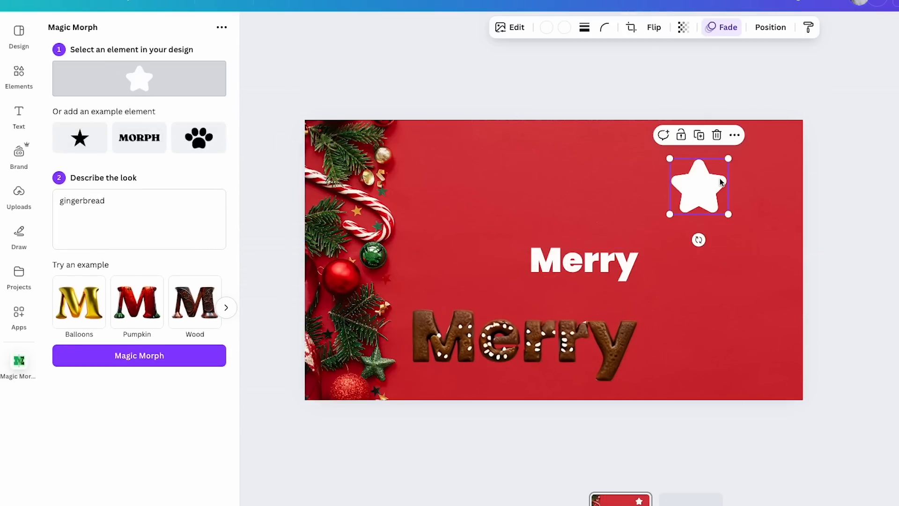
triple_click(139, 209)
type("foil balloon")
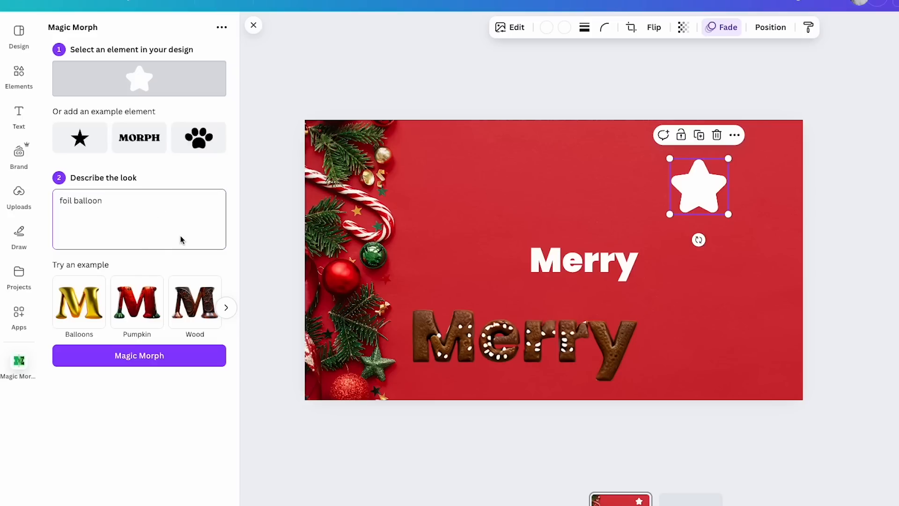
left_click(141, 359)
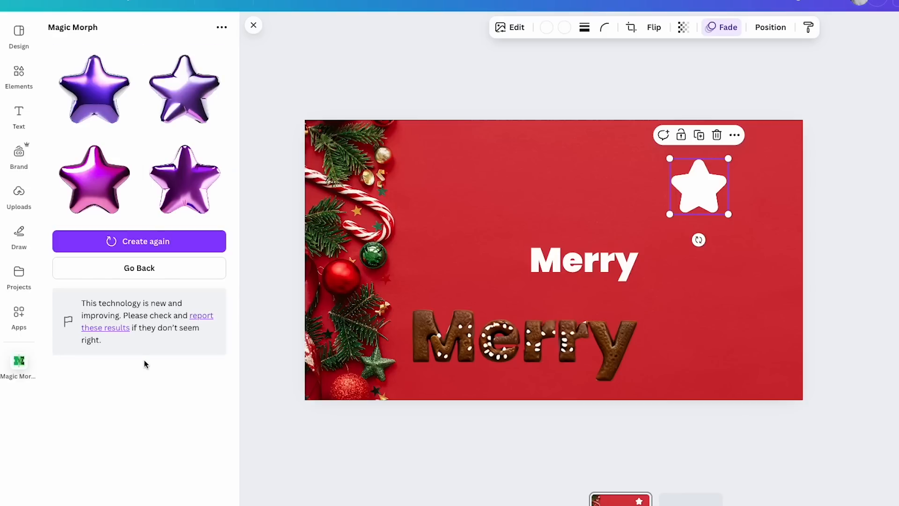
Place the second foil balloon star, reduced in size, beside the white star and the magenta one below it
left_click_drag(702, 195, 689, 203)
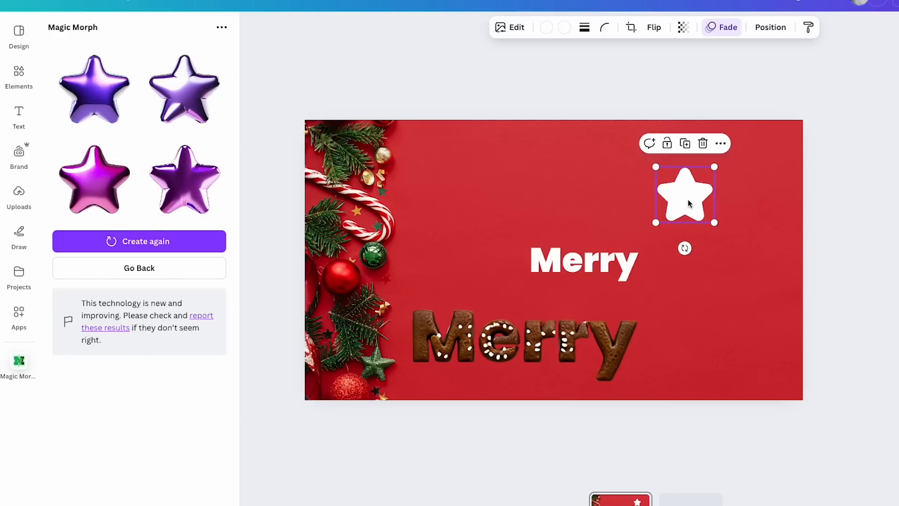
left_click(157, 100)
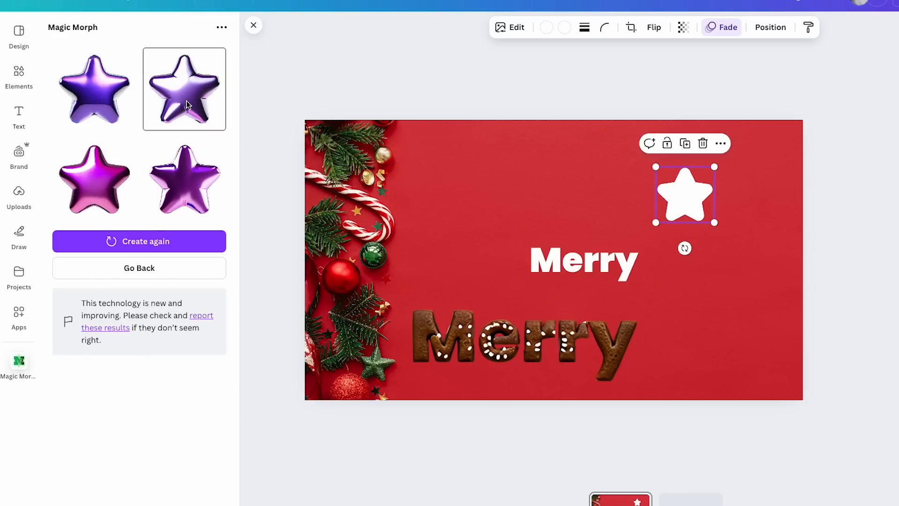
left_click_drag(550, 277, 493, 212)
left_click_drag(559, 251, 630, 178)
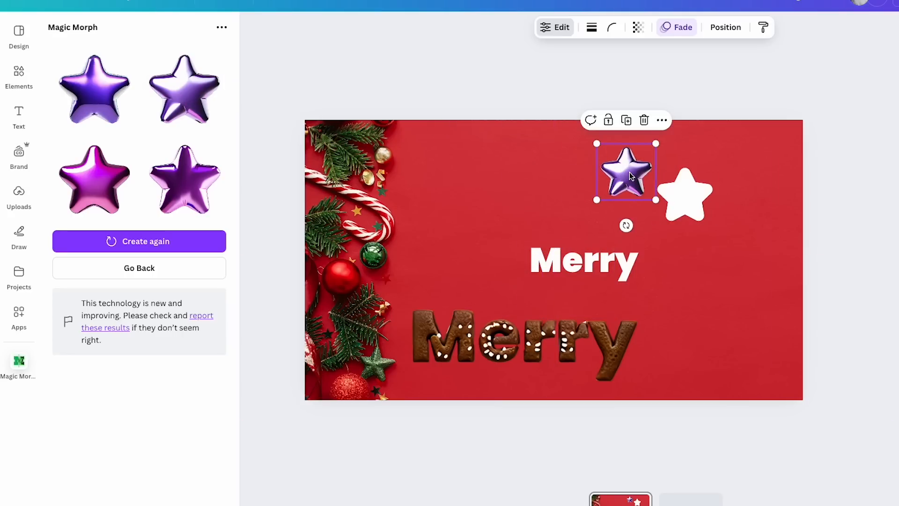
left_click(94, 179)
left_click_drag(554, 260, 729, 289)
Add "green" before "foil balloon" in the look description and generate new star variations
left_click(58, 264)
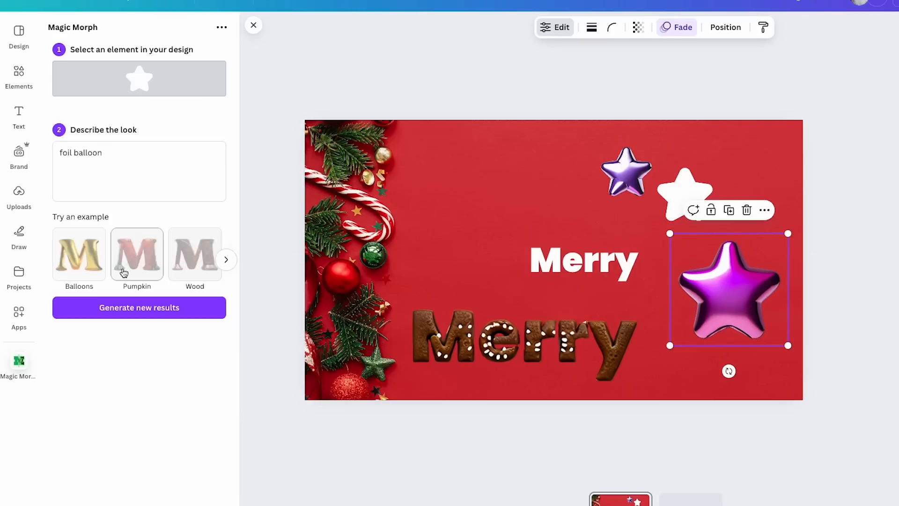
left_click(60, 153)
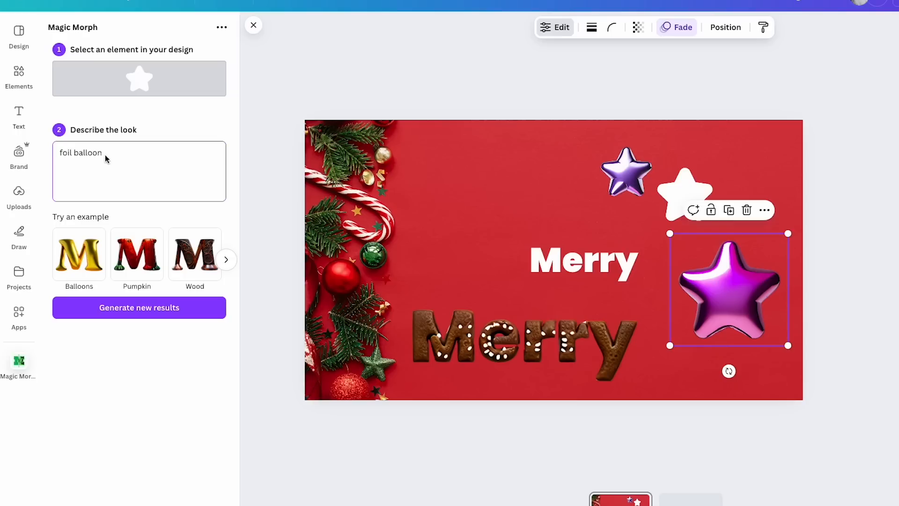
type("green")
left_click(140, 309)
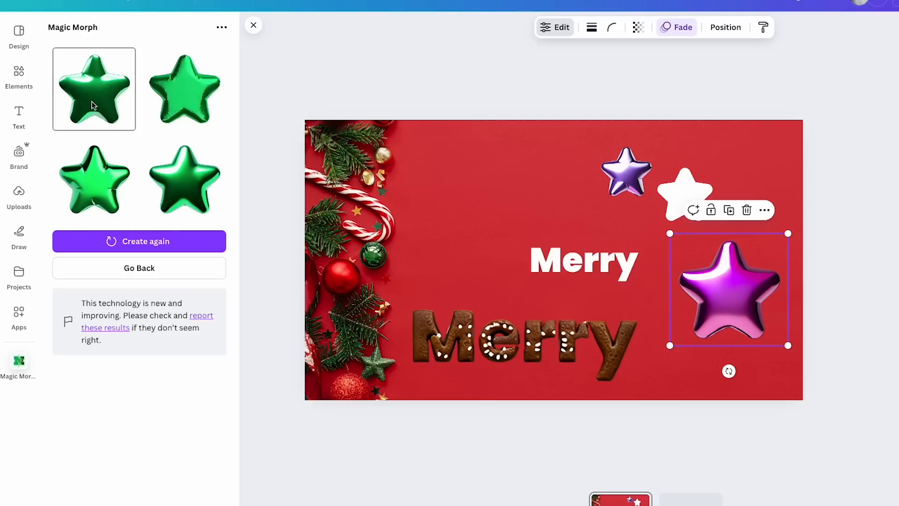
Add a green foil balloon star, reduce its size, place it in the design's upper left area and deselect it
left_click(92, 105)
left_click_drag(614, 206, 570, 240)
left_click_drag(532, 278, 454, 171)
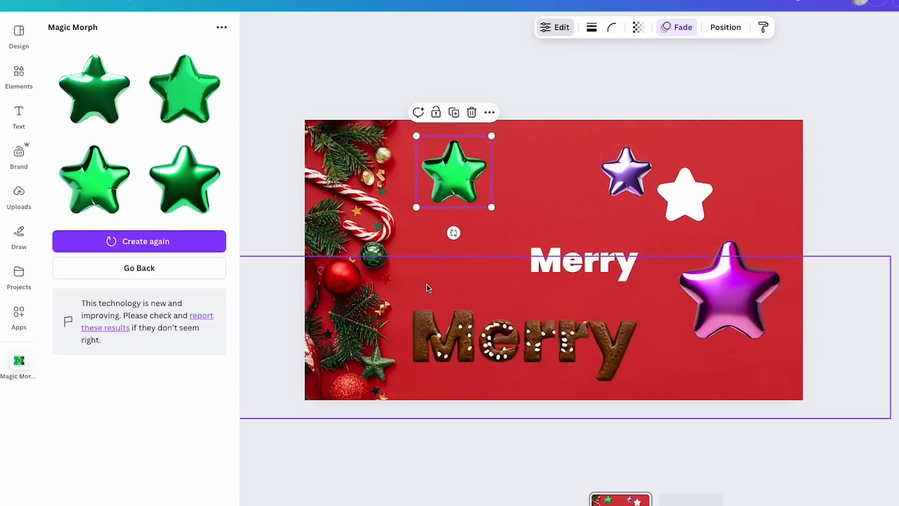
left_click(533, 220)
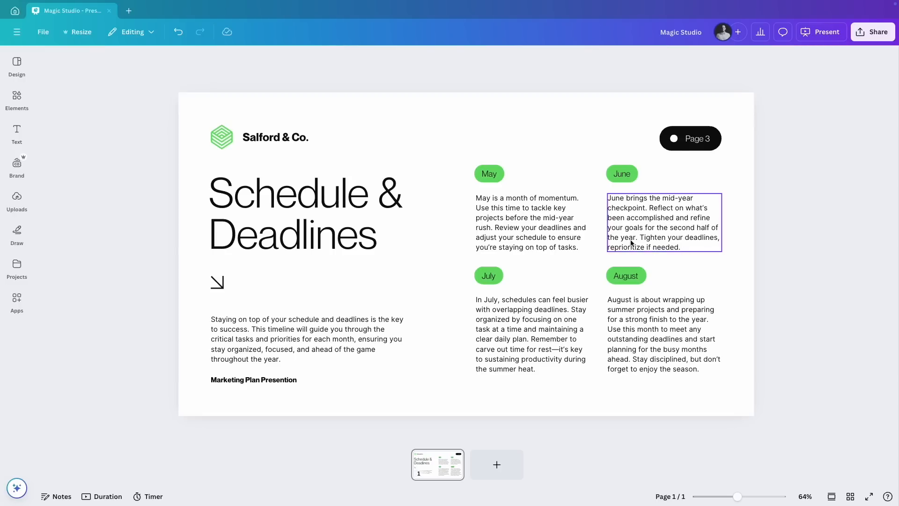
Rewrite the May paragraph in the brand voice with Magic Write and generate another similar version
left_click(530, 226)
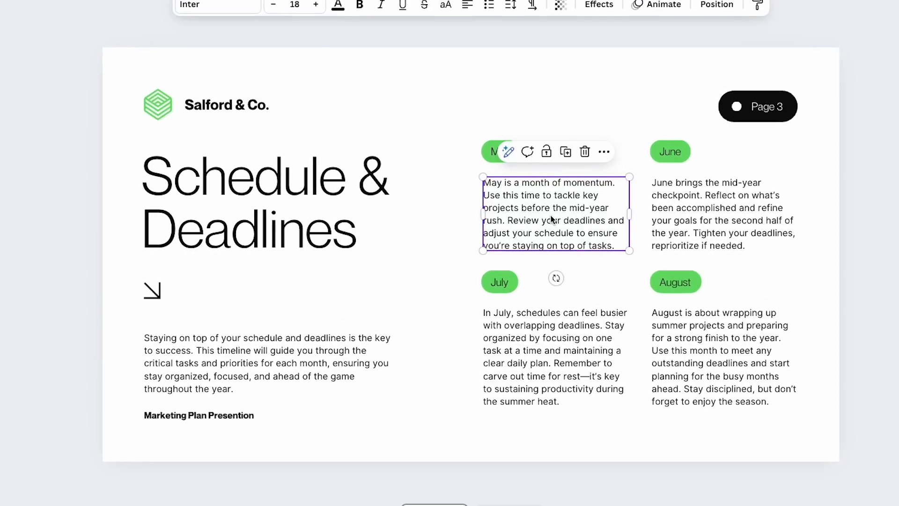
left_click(510, 152)
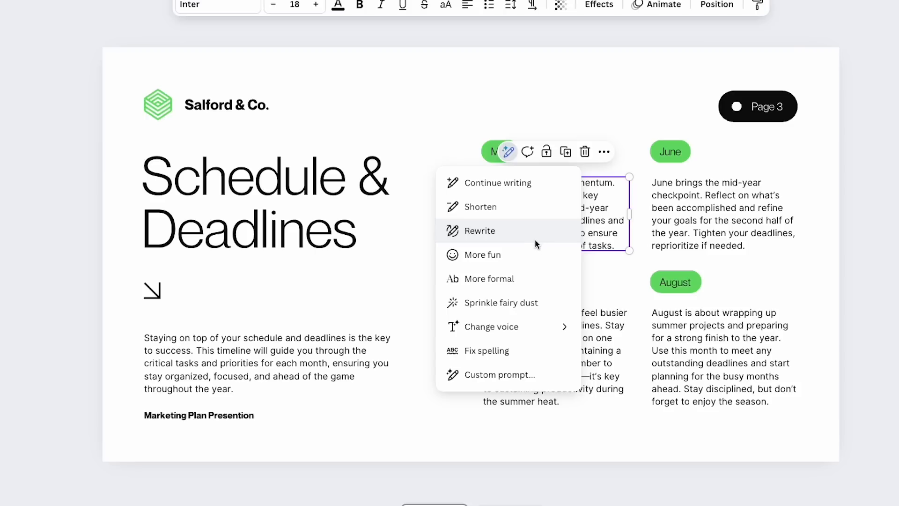
mouse_move(539, 333)
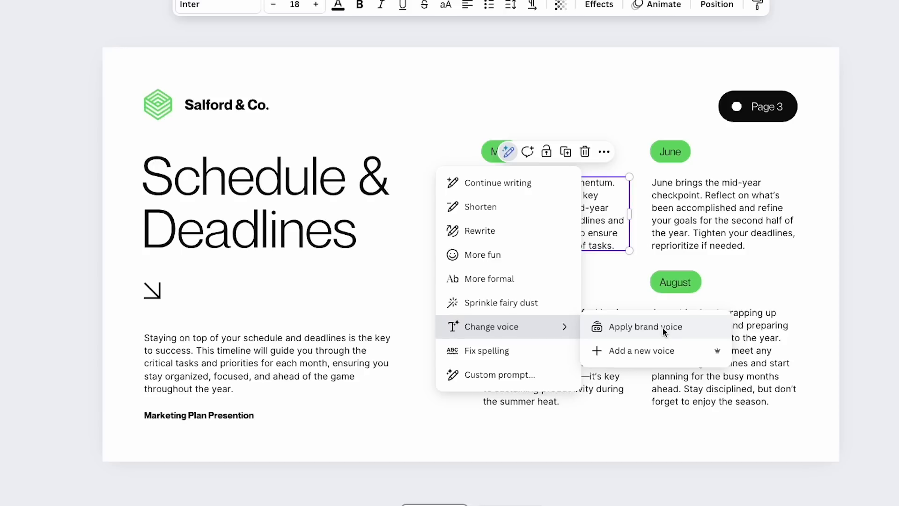
left_click(687, 330)
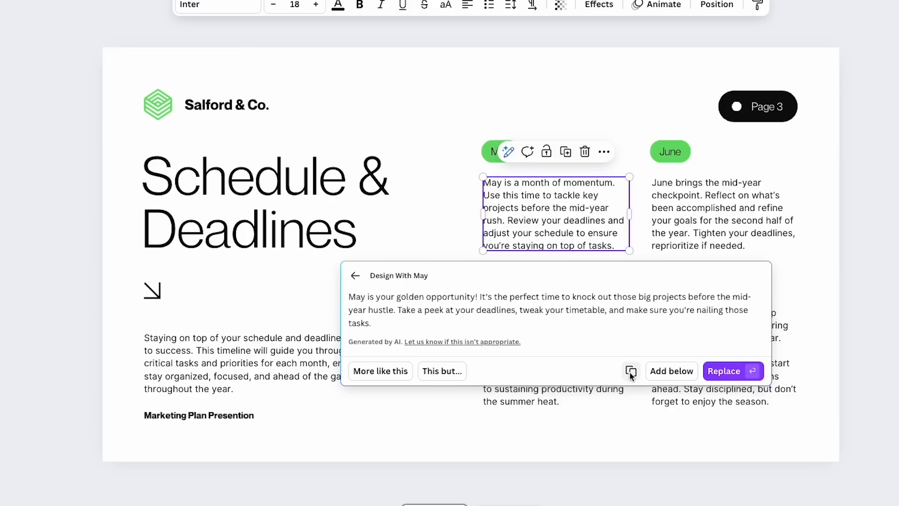
left_click(387, 373)
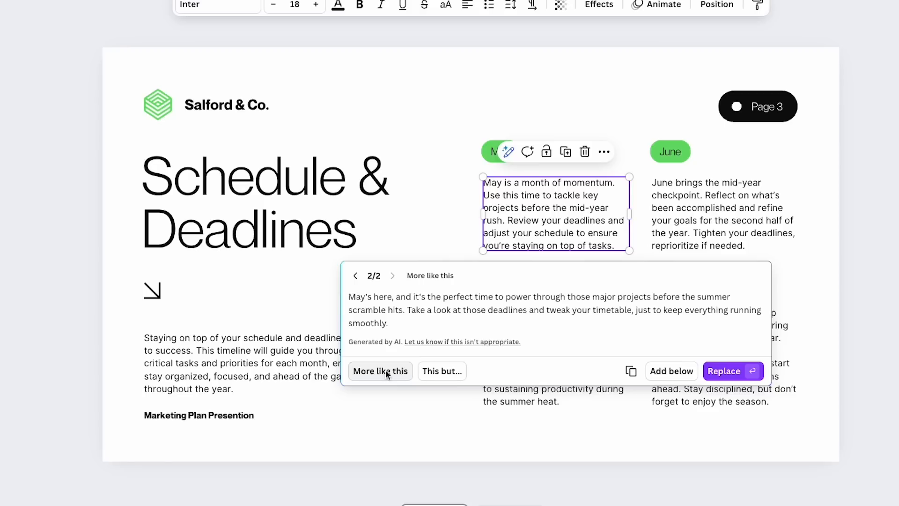
Generate a "longer" variation of the rewritten May text and dismiss the suggestion
left_click(434, 373)
left_click(399, 373)
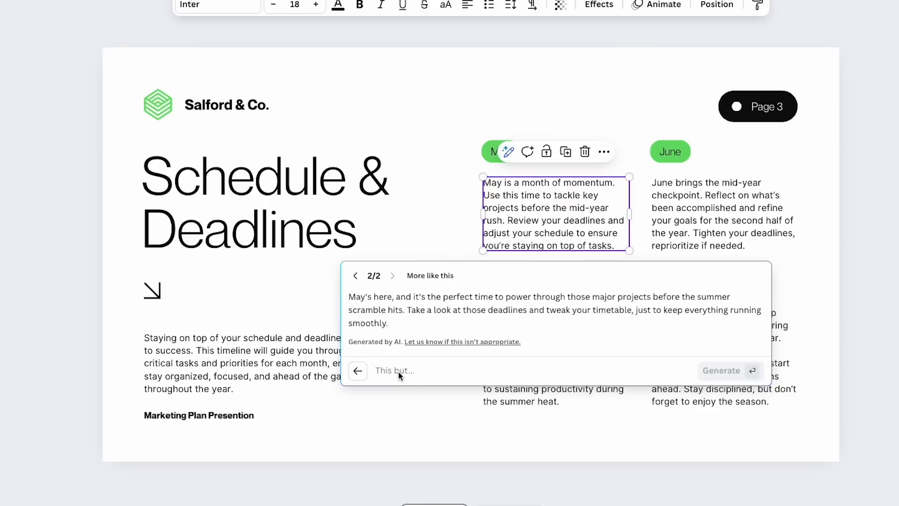
type("longer")
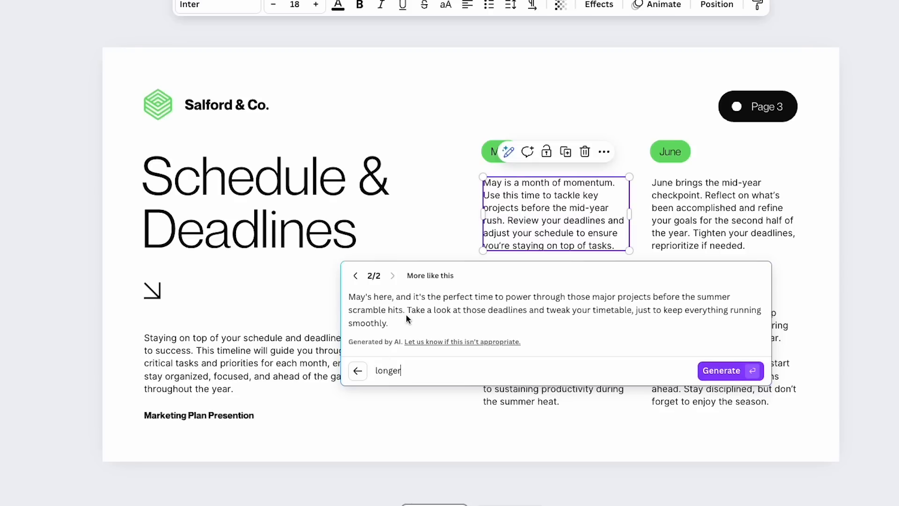
left_click(719, 374)
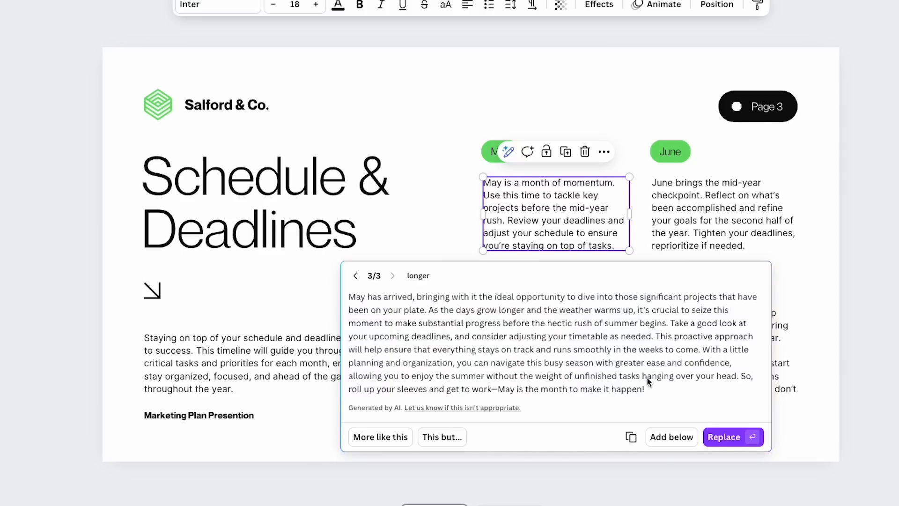
left_click(454, 228)
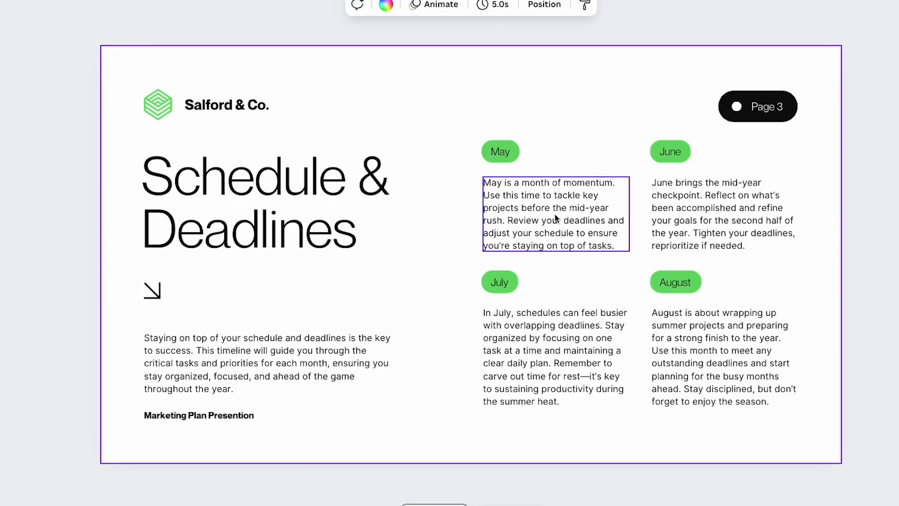
Run the custom Magic Write prompt "turn this into a list" on the May paragraph and dismiss the result
left_click(514, 153)
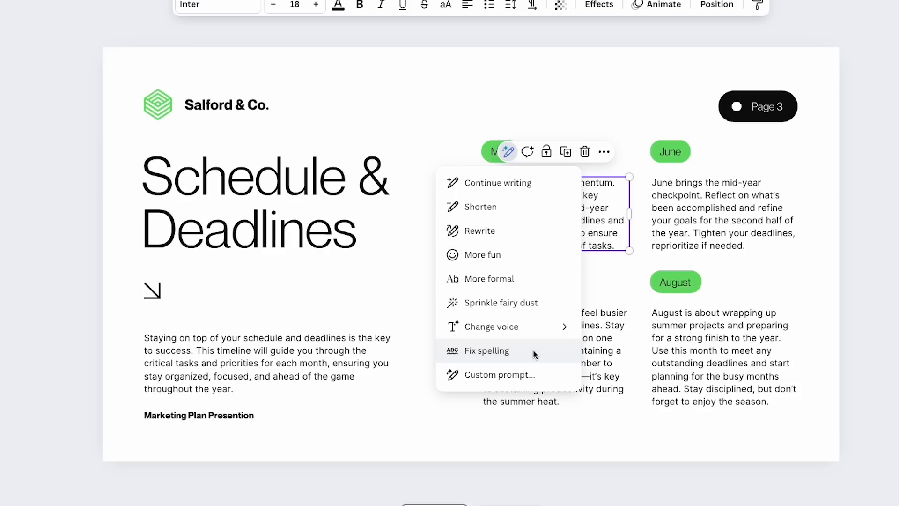
left_click(517, 374)
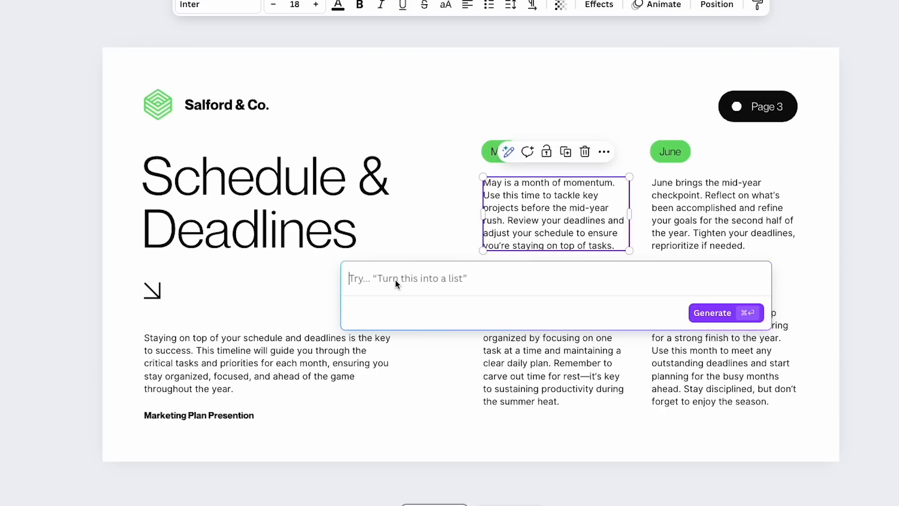
type("turn this into a list")
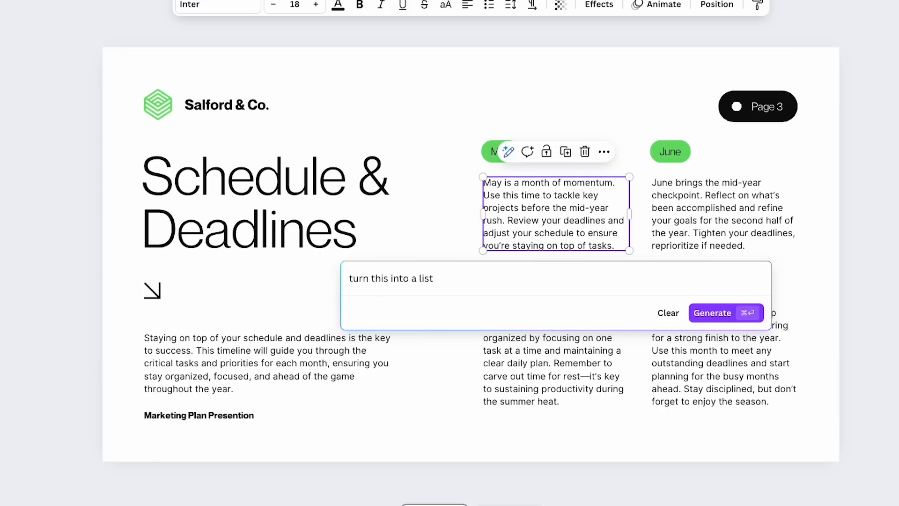
left_click(722, 313)
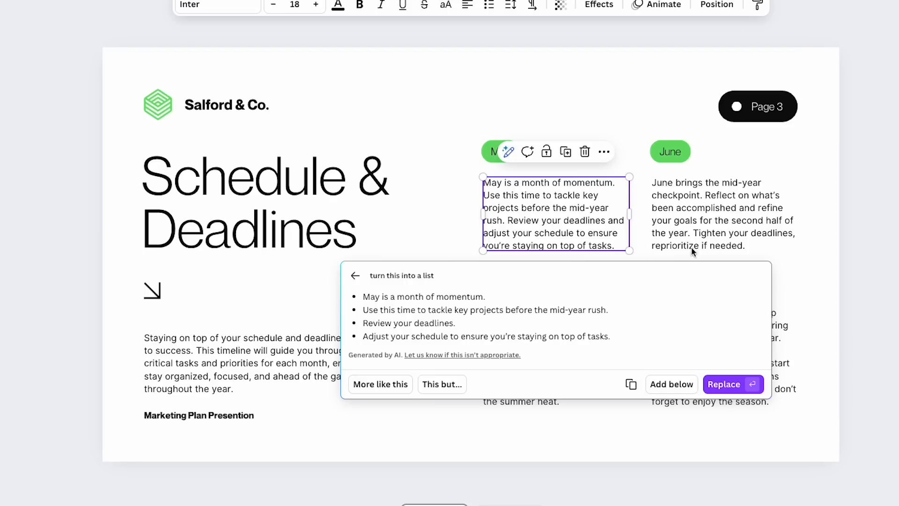
left_click(588, 214)
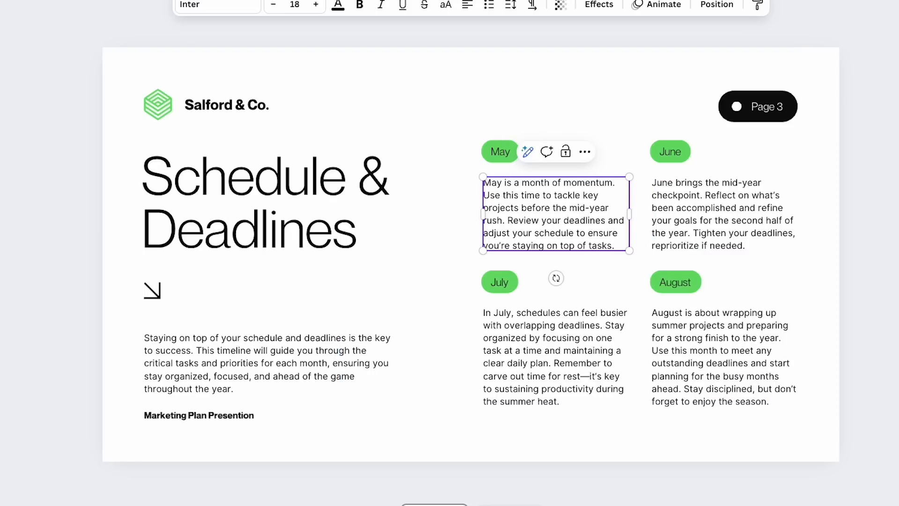
left_click(885, 227)
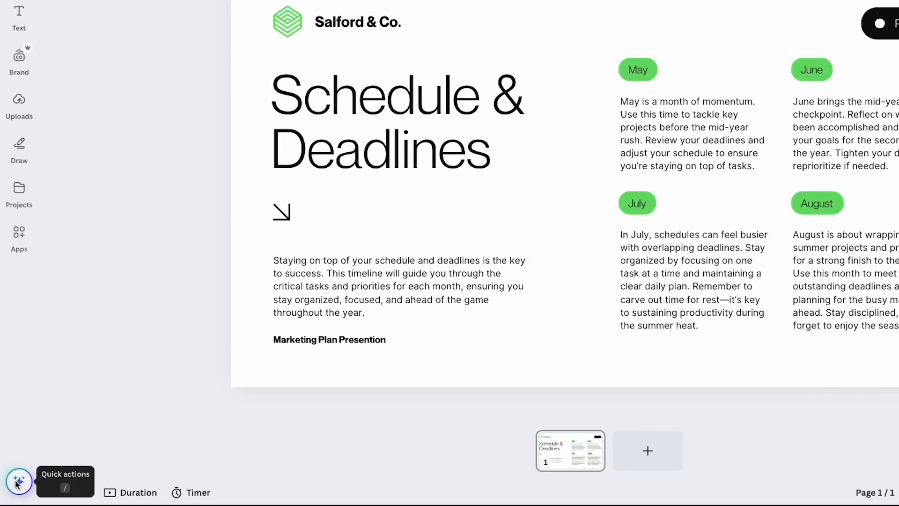
Generate the Magic Write example "Structured outline for a patent application for a new invention" in the Design With May voice
left_click(19, 484)
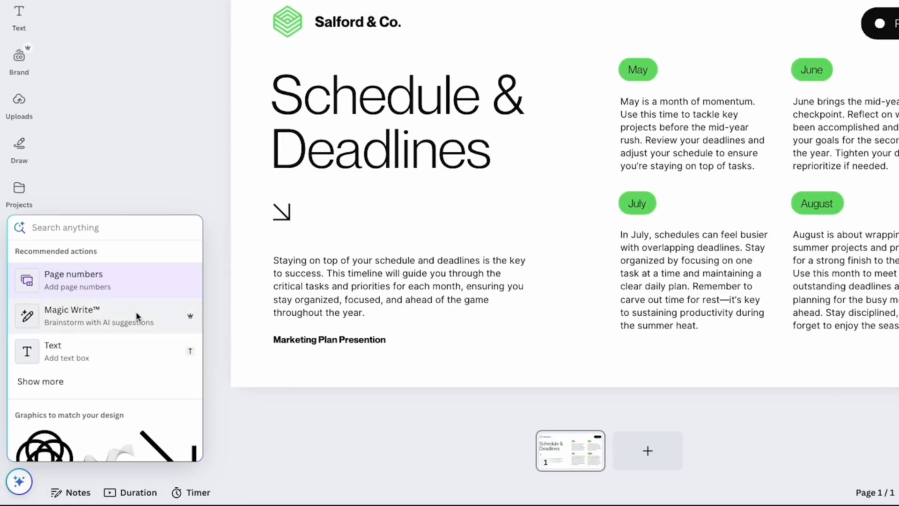
left_click(109, 316)
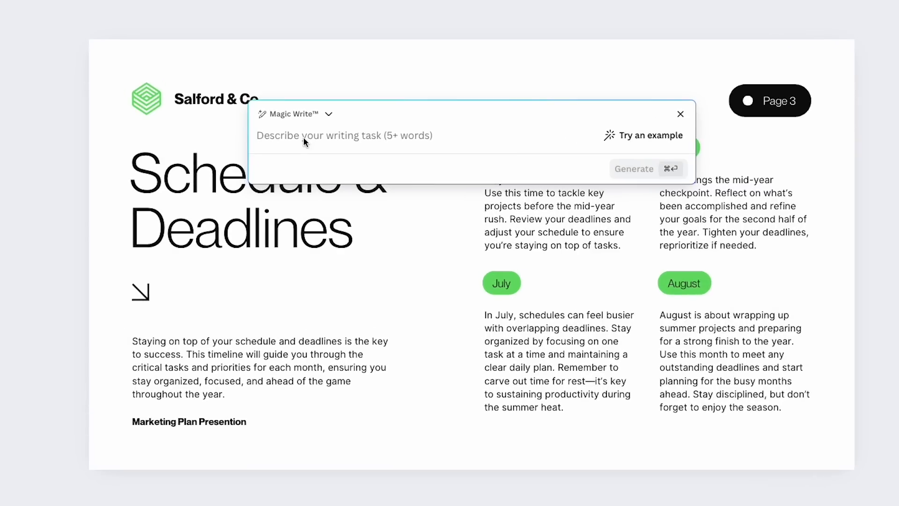
left_click(329, 114)
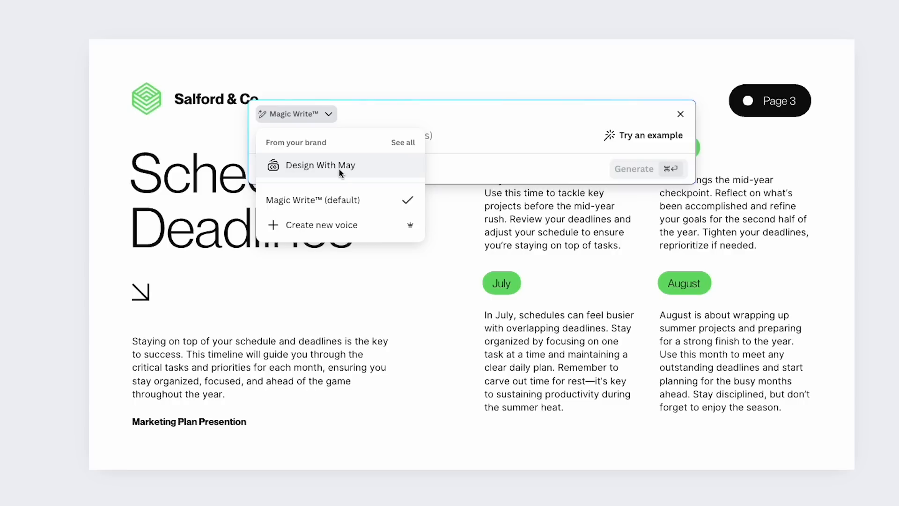
left_click(355, 172)
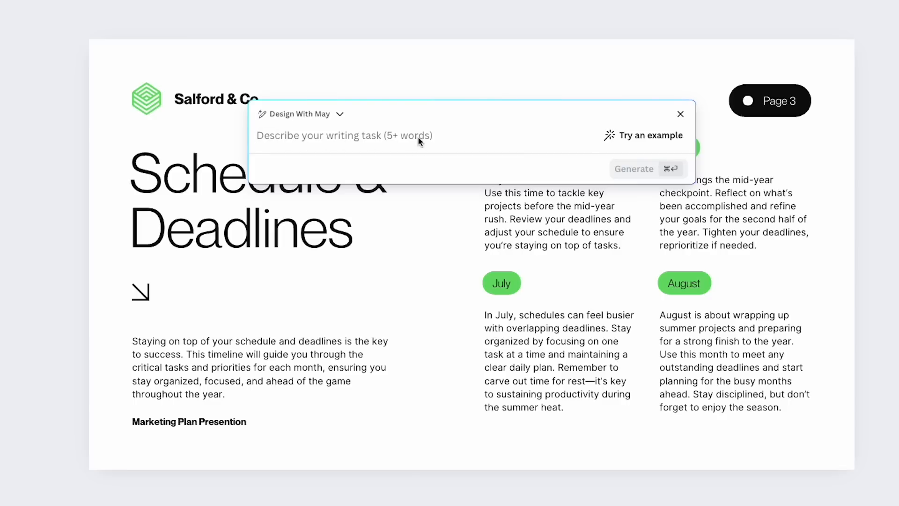
left_click(641, 135)
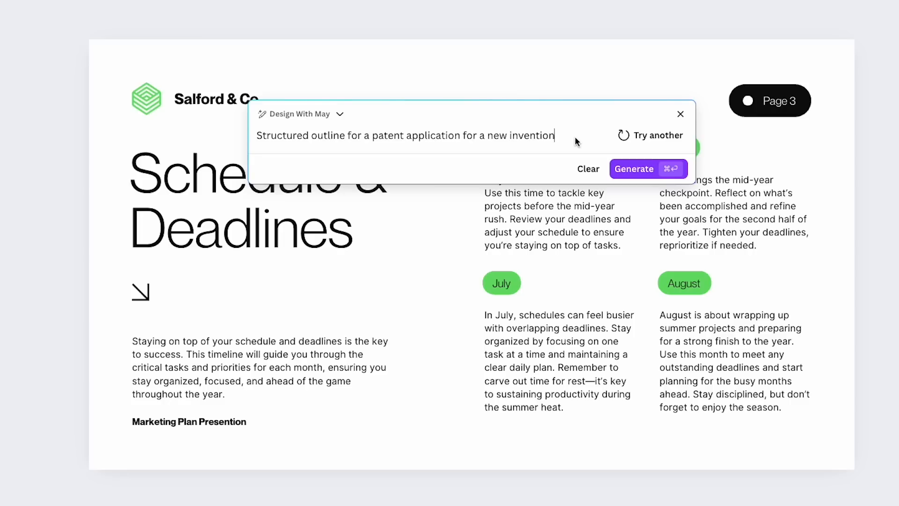
left_click(639, 168)
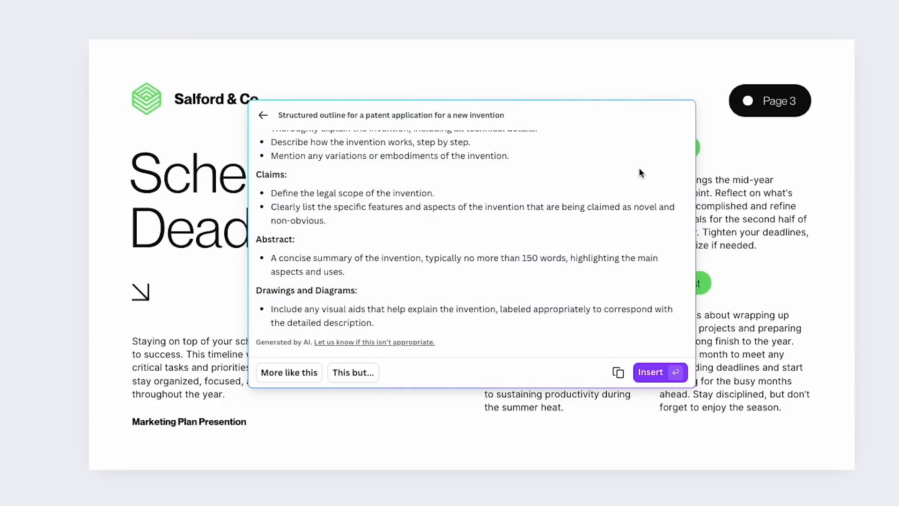
Review the generated patent application outline and insert it into the slide as text
scroll(465, 235, "up", 6)
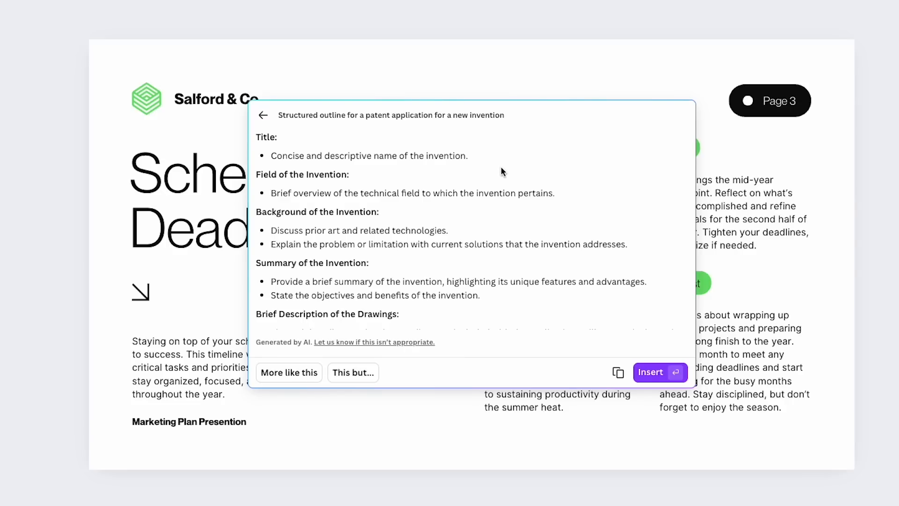
scroll(477, 244, "down", 5)
scroll(478, 245, "down", 1)
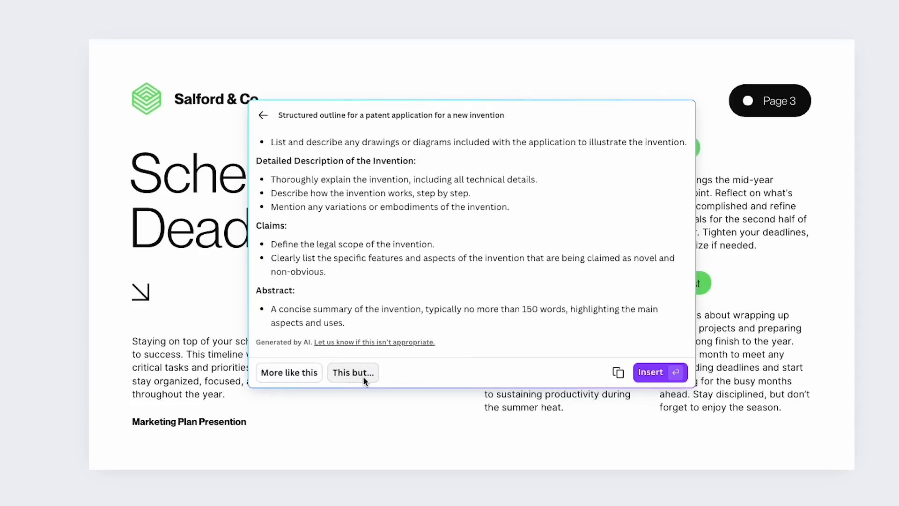
left_click(651, 372)
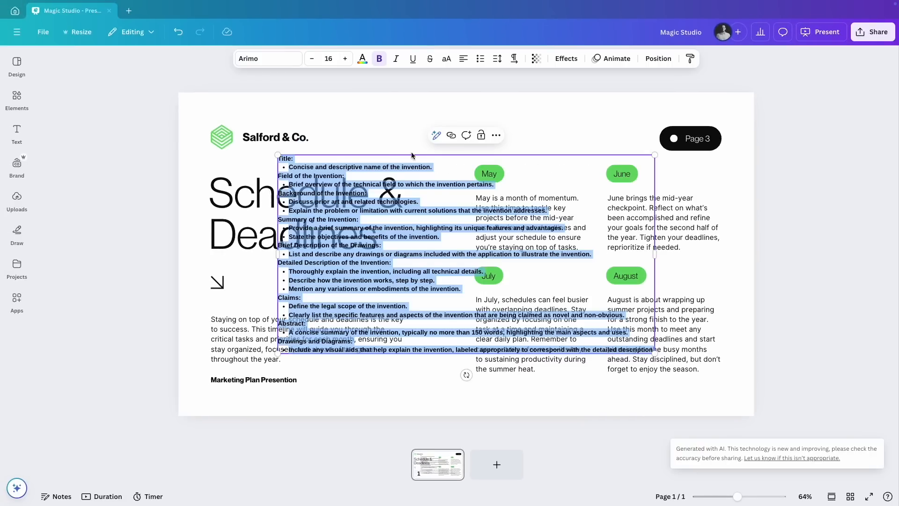
Move the inserted patent outline text box up and to the right on the slide and delete it
left_click(366, 175)
left_click_drag(337, 172, 463, 138)
left_click(371, 139)
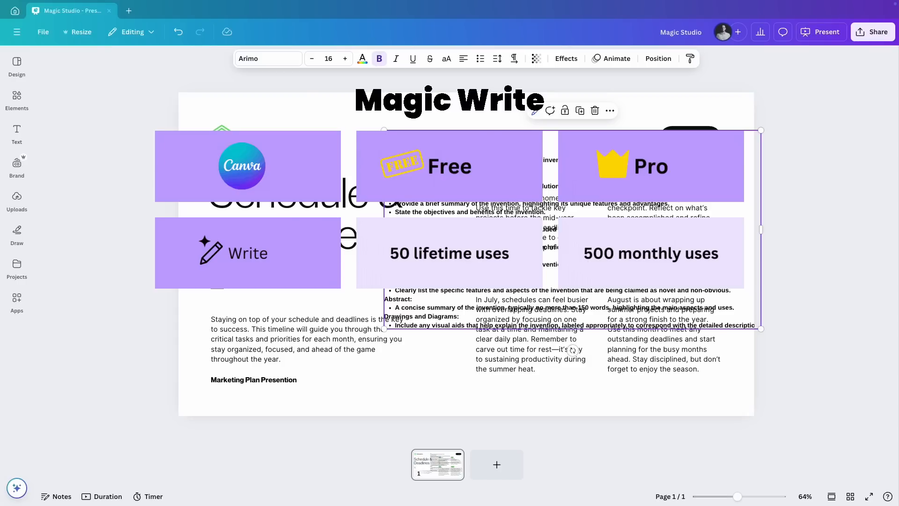
key("Delete")
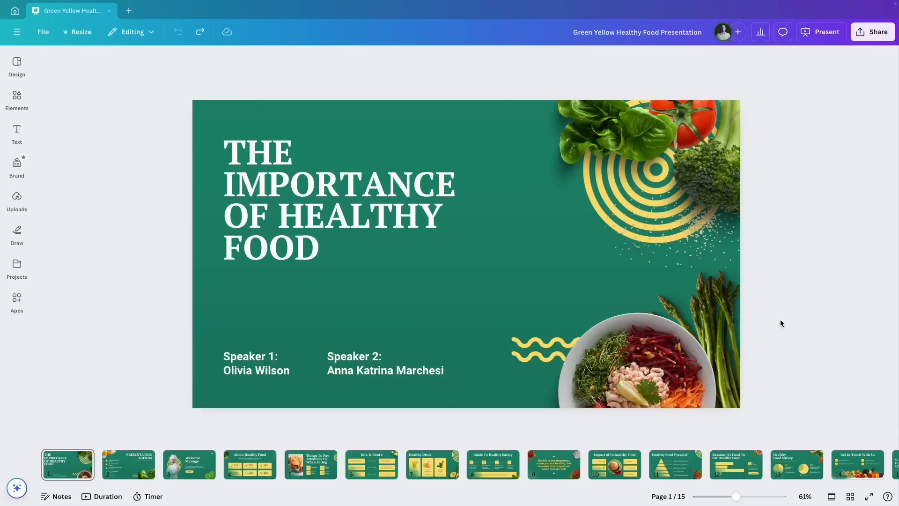
Select the healthy food presentation's cover page and open Magic Animate to animate the entire design
left_click(420, 115)
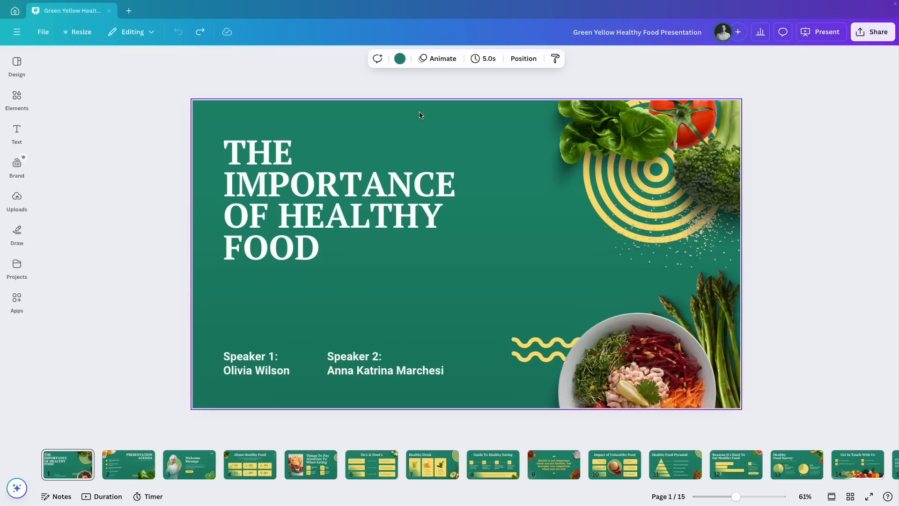
left_click(438, 63)
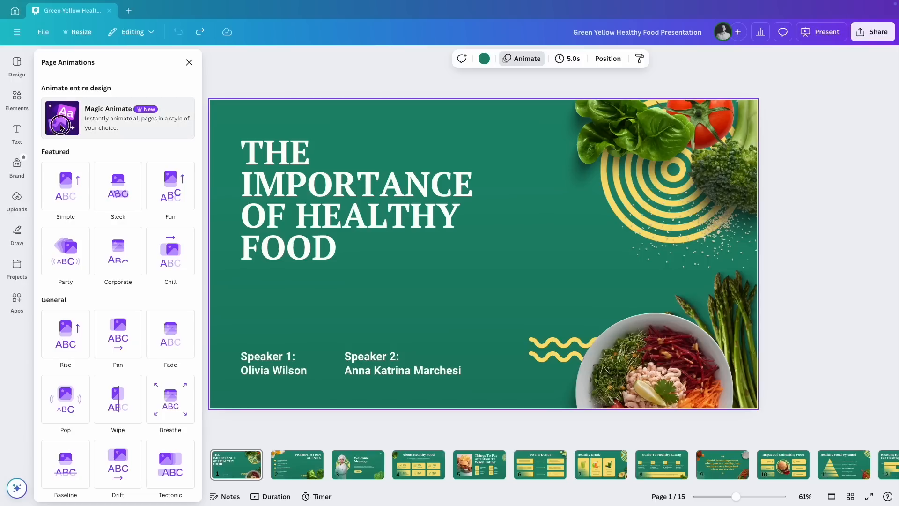
left_click(84, 115)
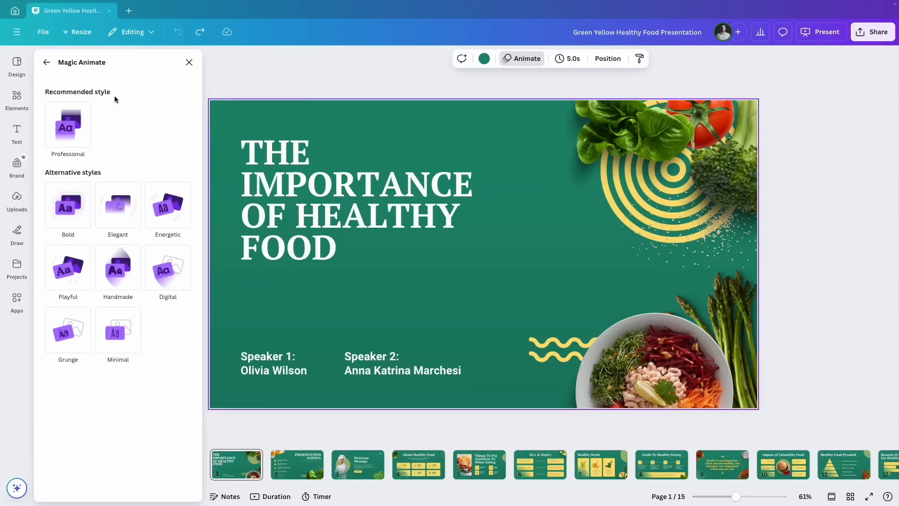
Preview the Professional, Elegant, Energetic, Digital, Handmade, Minimal and Grunge animation styles, returning to Elegant
left_click(61, 129)
left_click(114, 205)
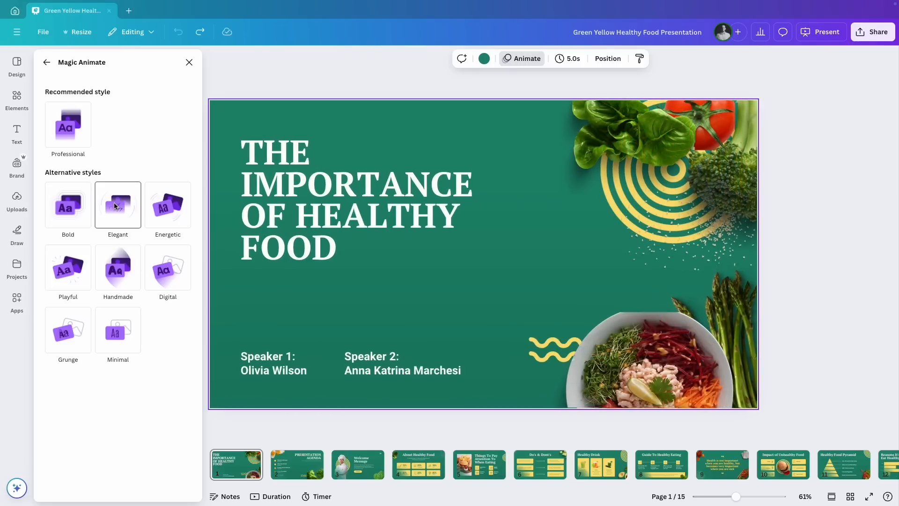
left_click(181, 210)
left_click(167, 270)
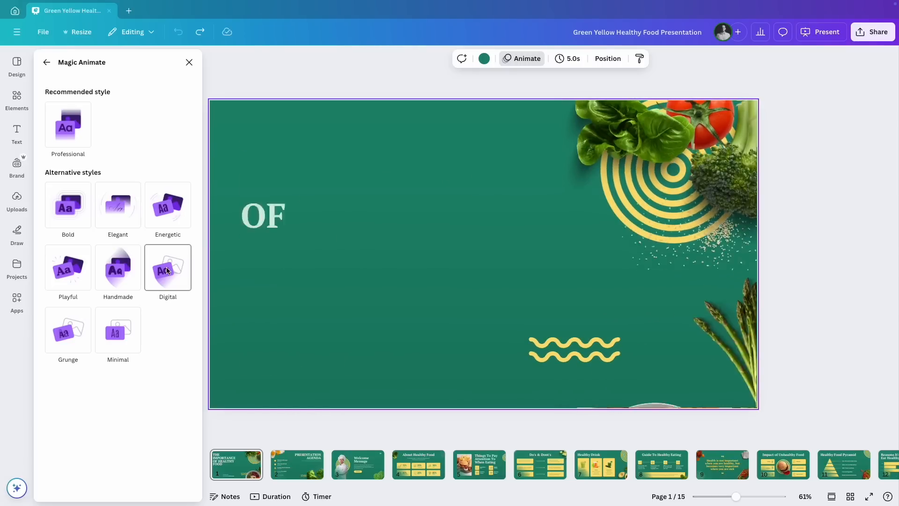
left_click(111, 269)
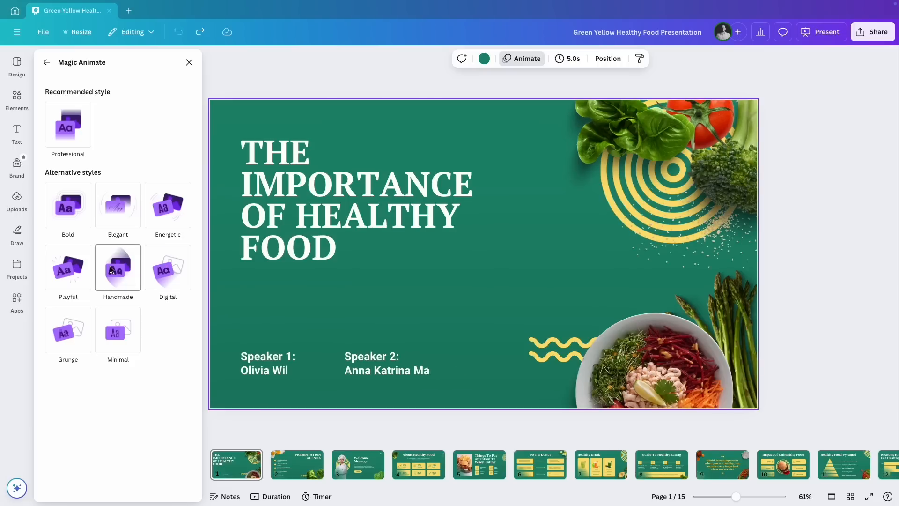
left_click(116, 328)
left_click(75, 325)
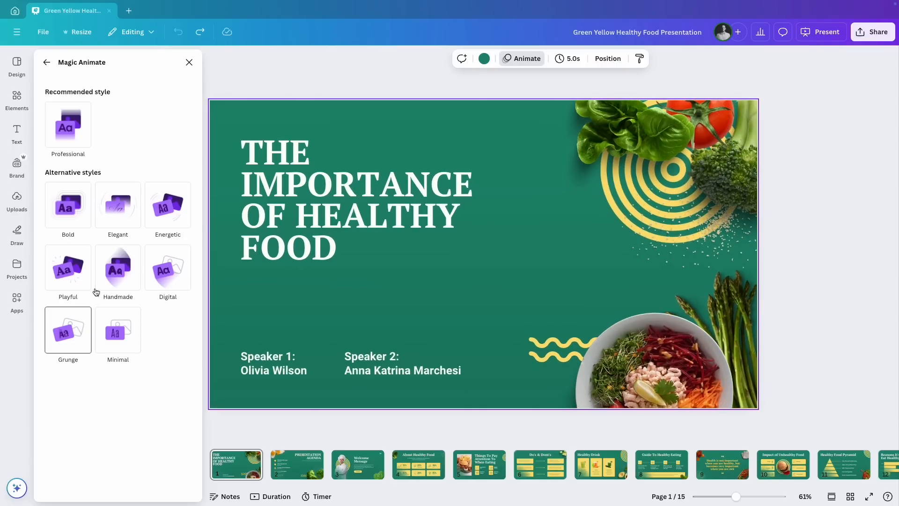
left_click(128, 201)
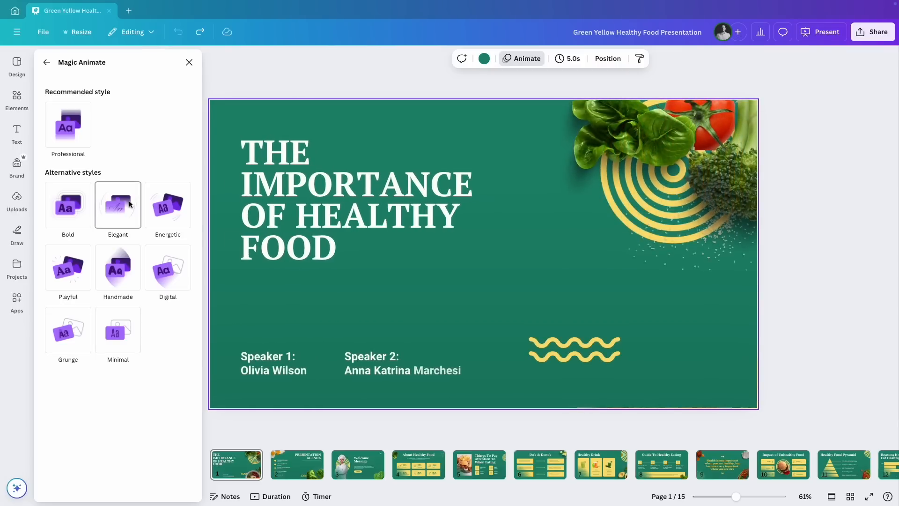